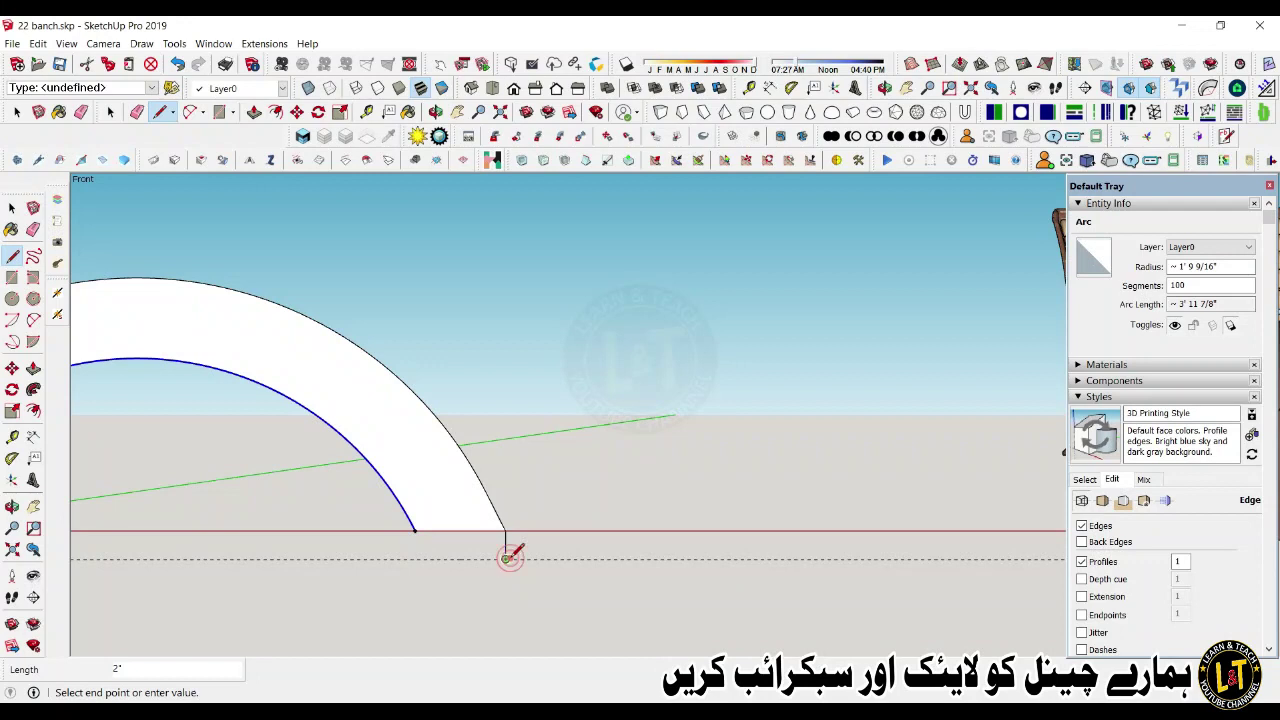
Step: Draw 2" vertical lines from the inner and outer arc ends down to the horizontal guide
key(Escape)
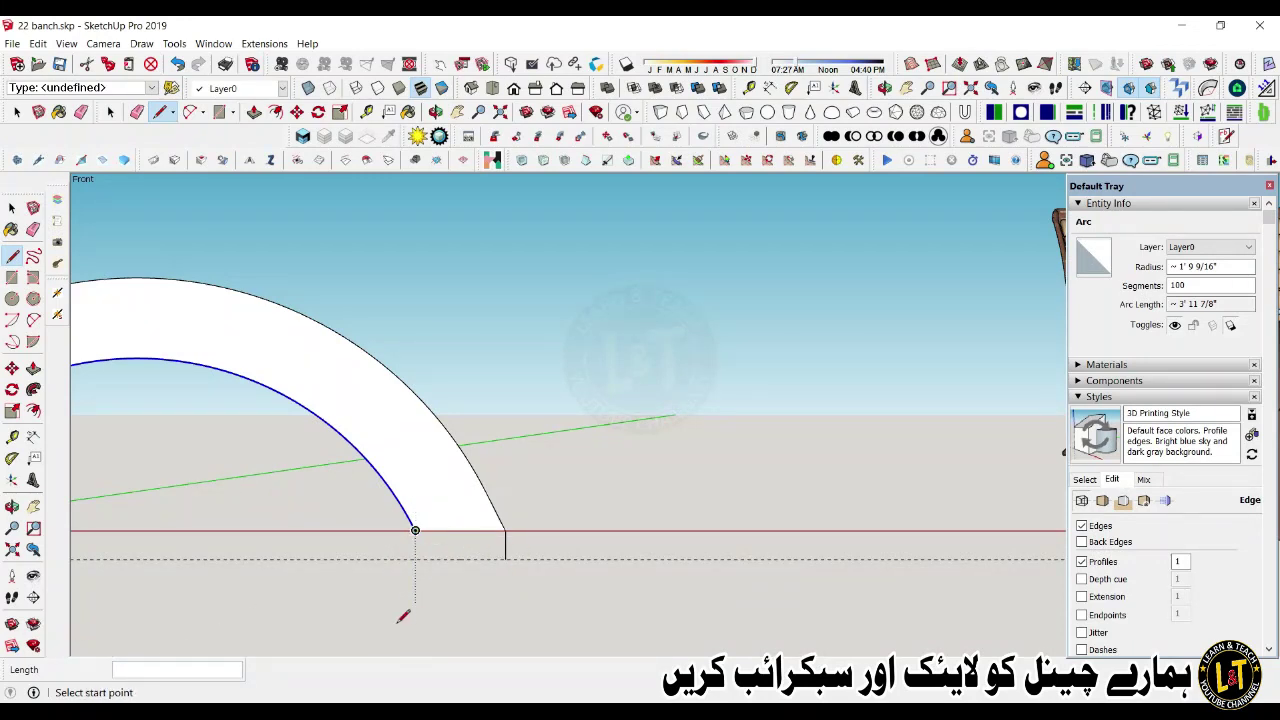
click(416, 529)
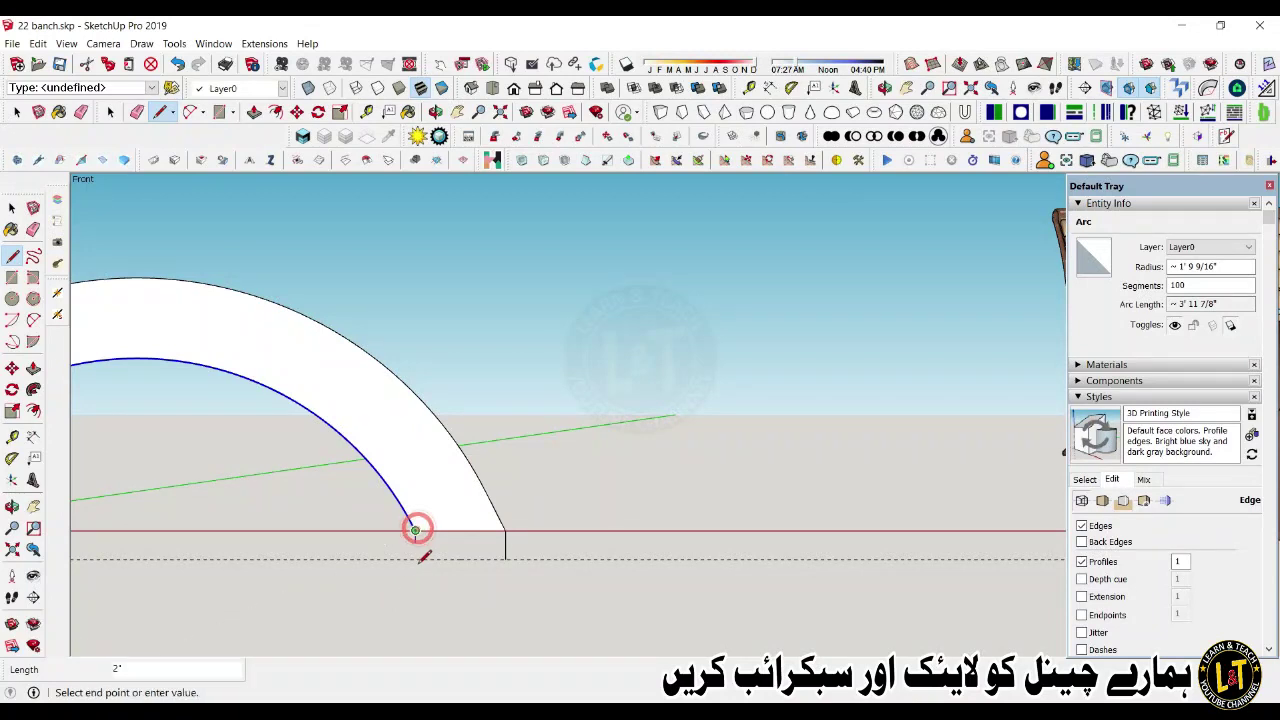
click(415, 558)
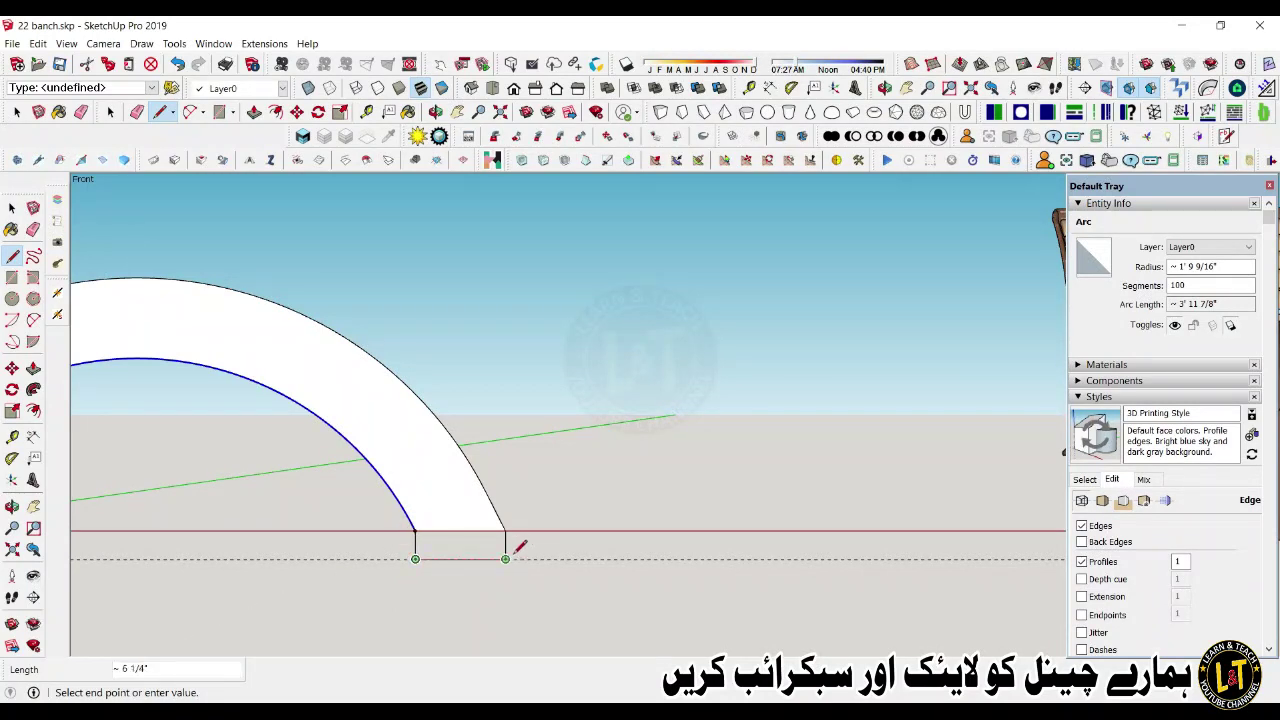
key(space)
click(505, 530)
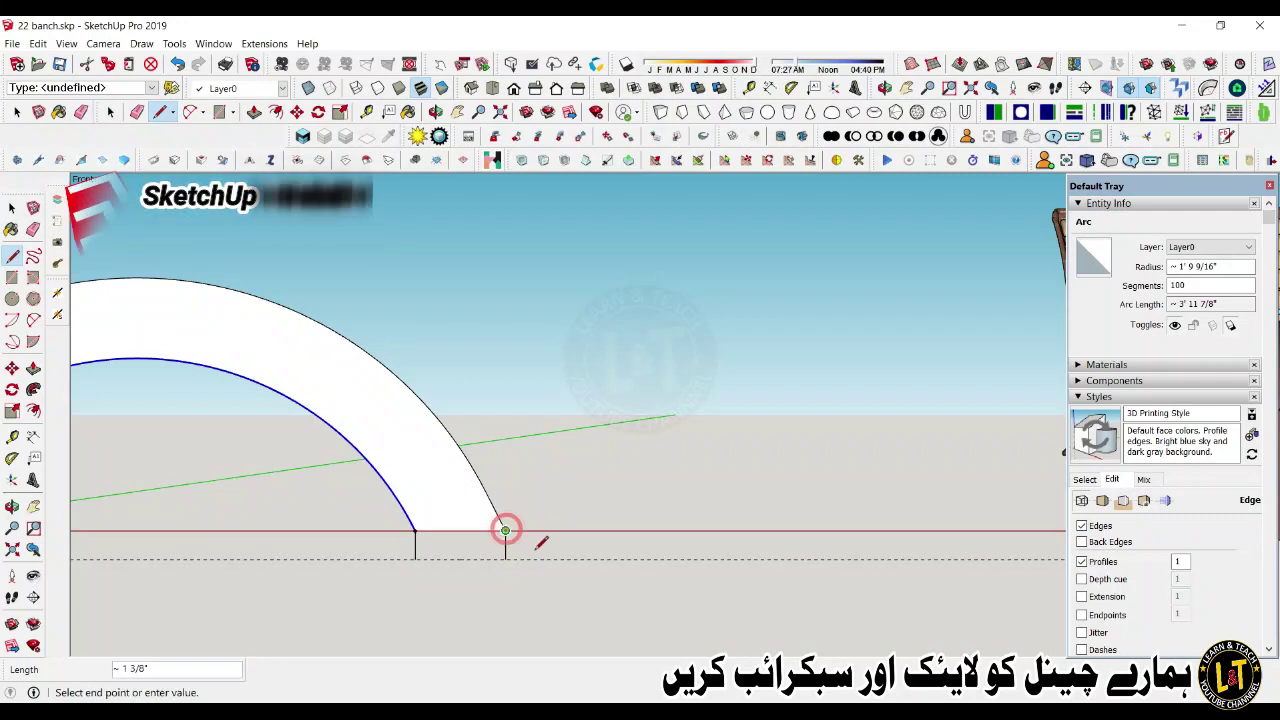
click(505, 558)
Step: Rotate the outer vertical edge 60 degrees outward about the outer arc's endpoint
key(space)
click(504, 545)
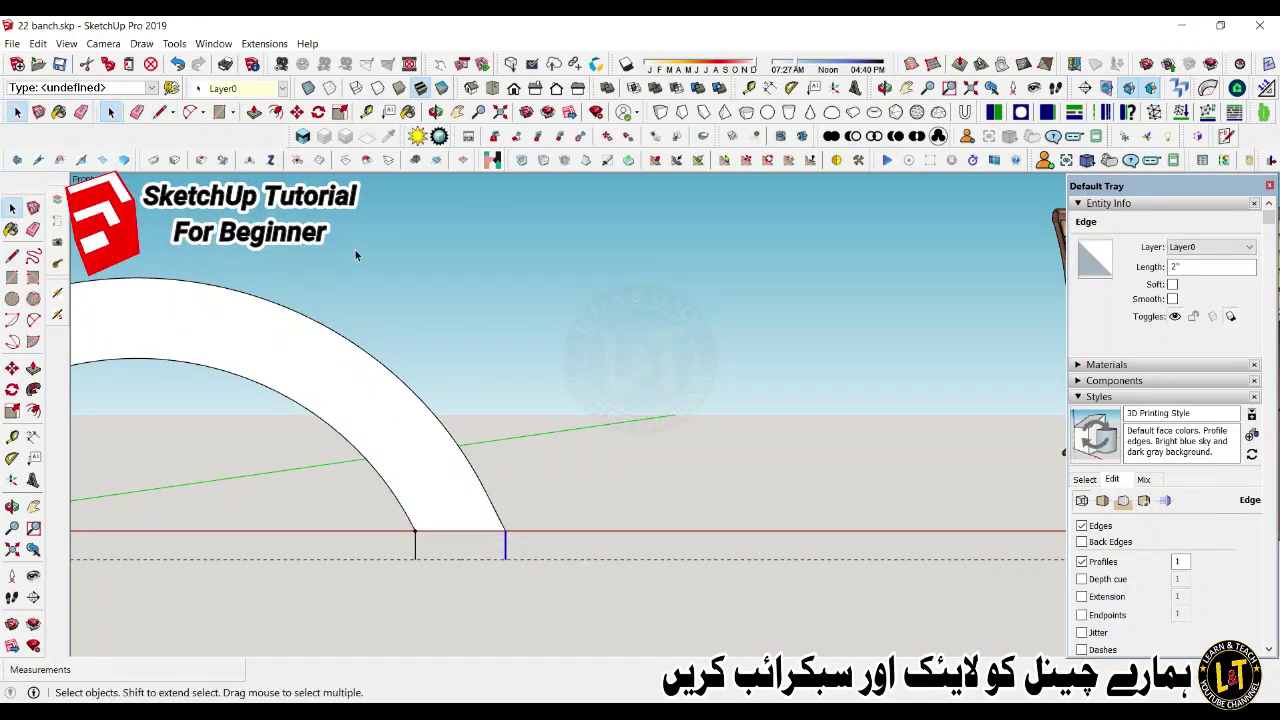
click(12, 389)
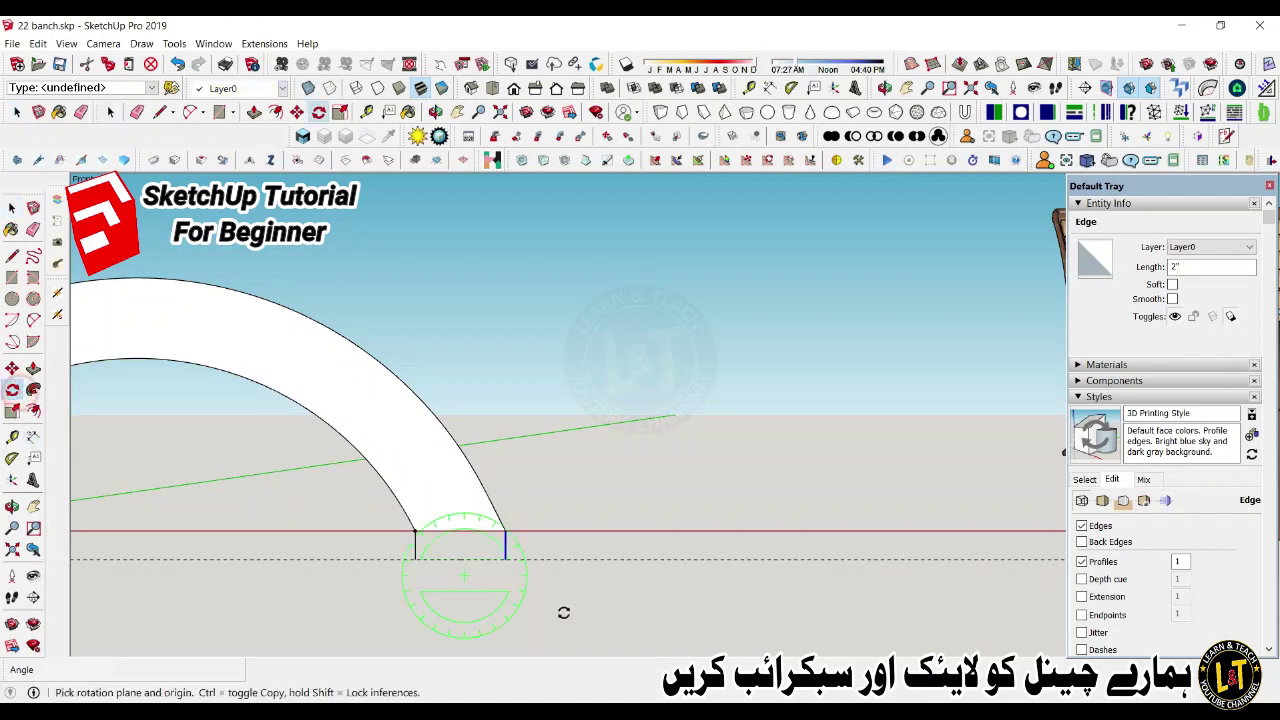
click(505, 530)
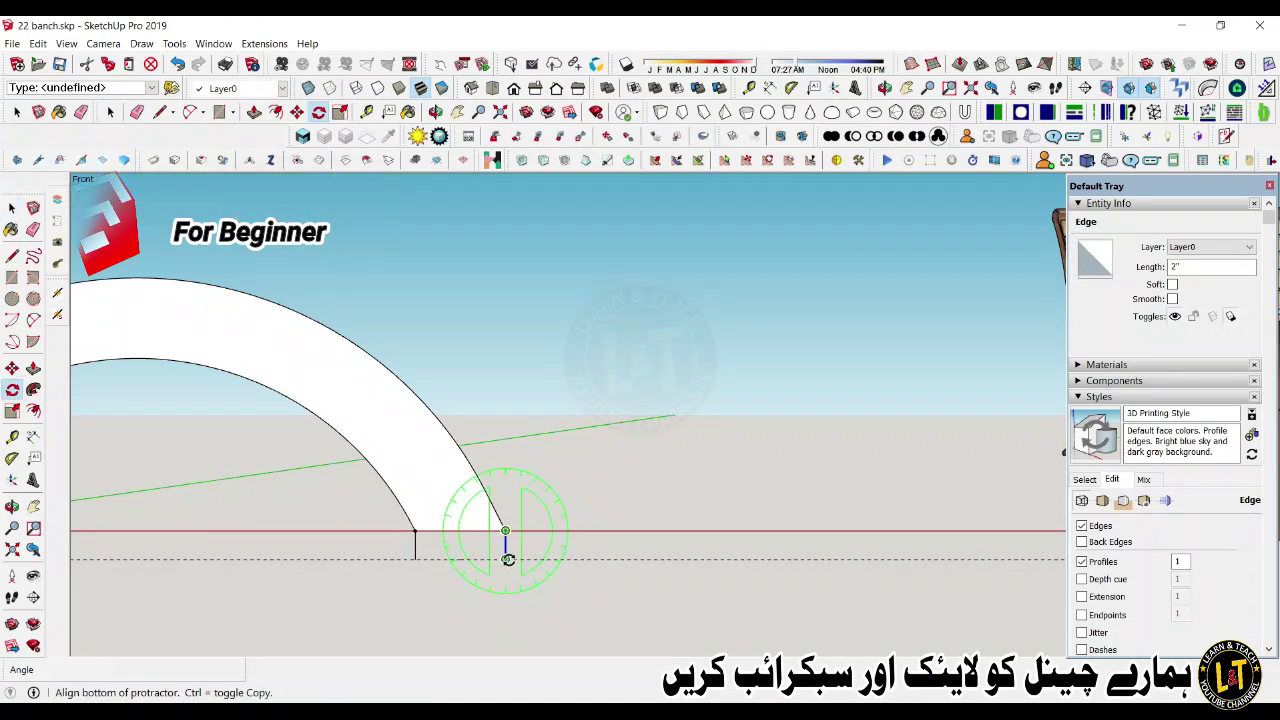
click(505, 557)
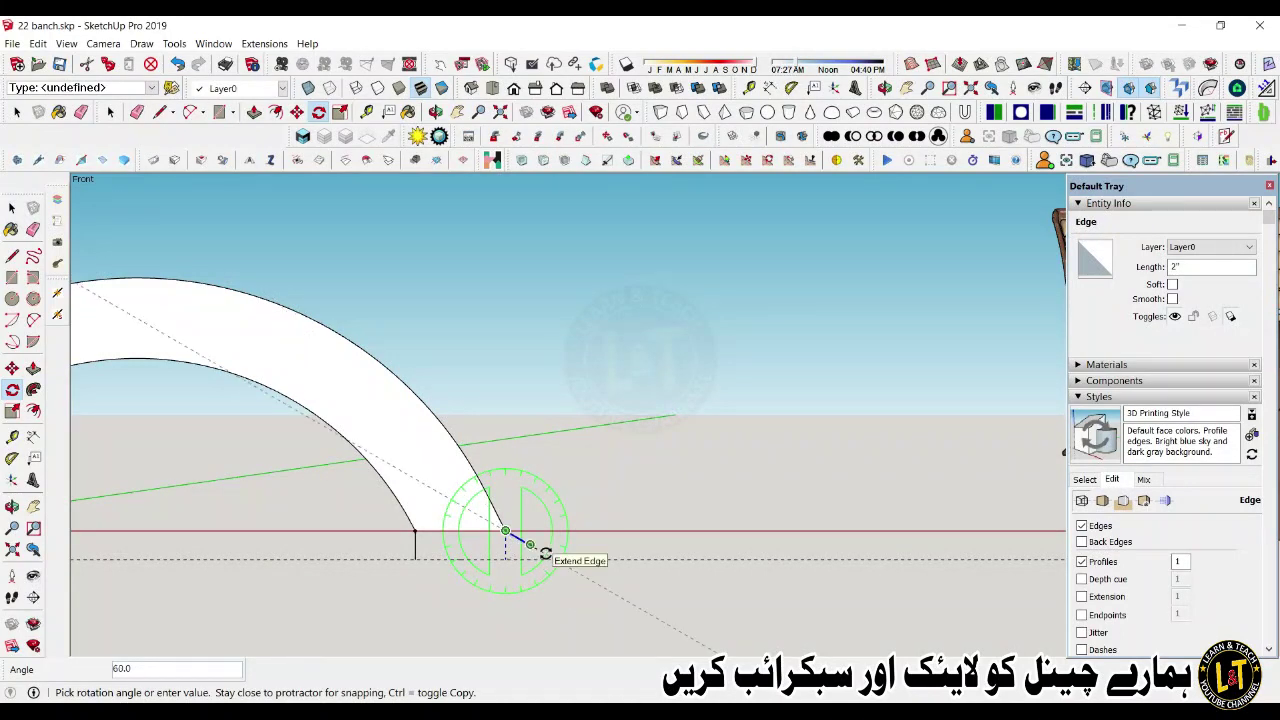
click(545, 553)
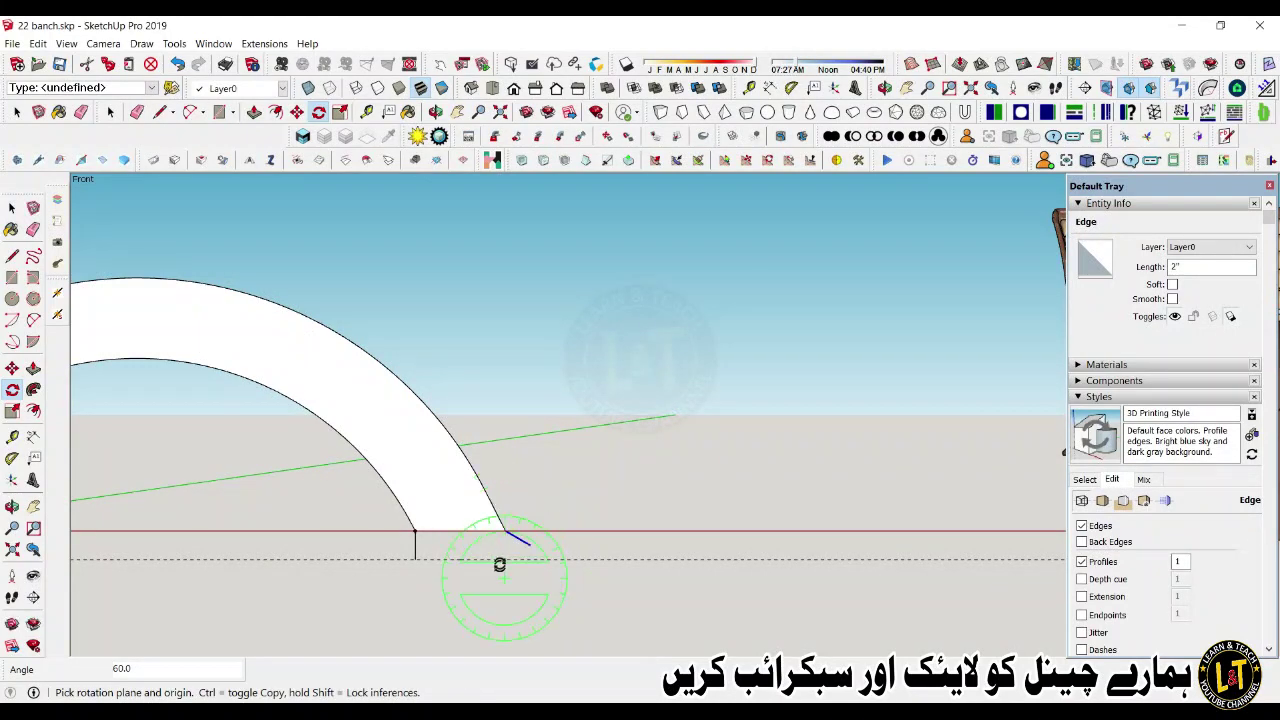
Step: Draw a short vertical line from the slanted edge's free end down to the guide, and delete the vertical edge below the inner arc
key(space)
key(l)
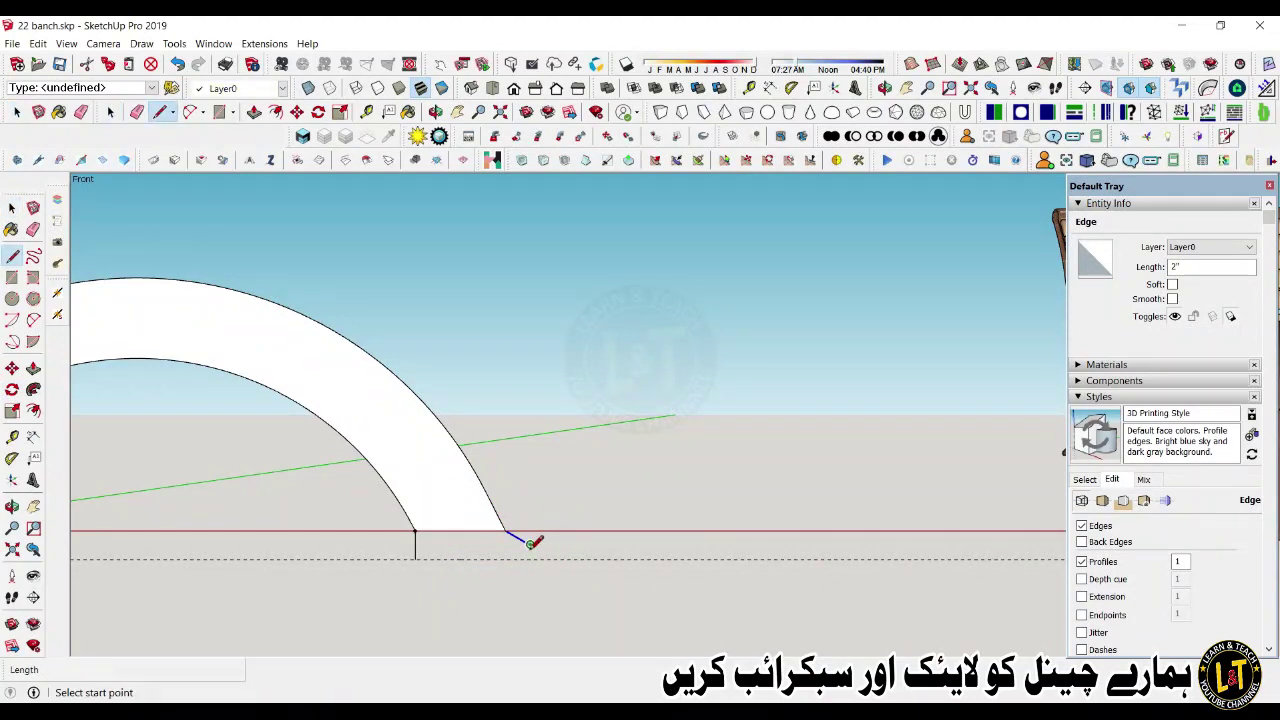
click(531, 557)
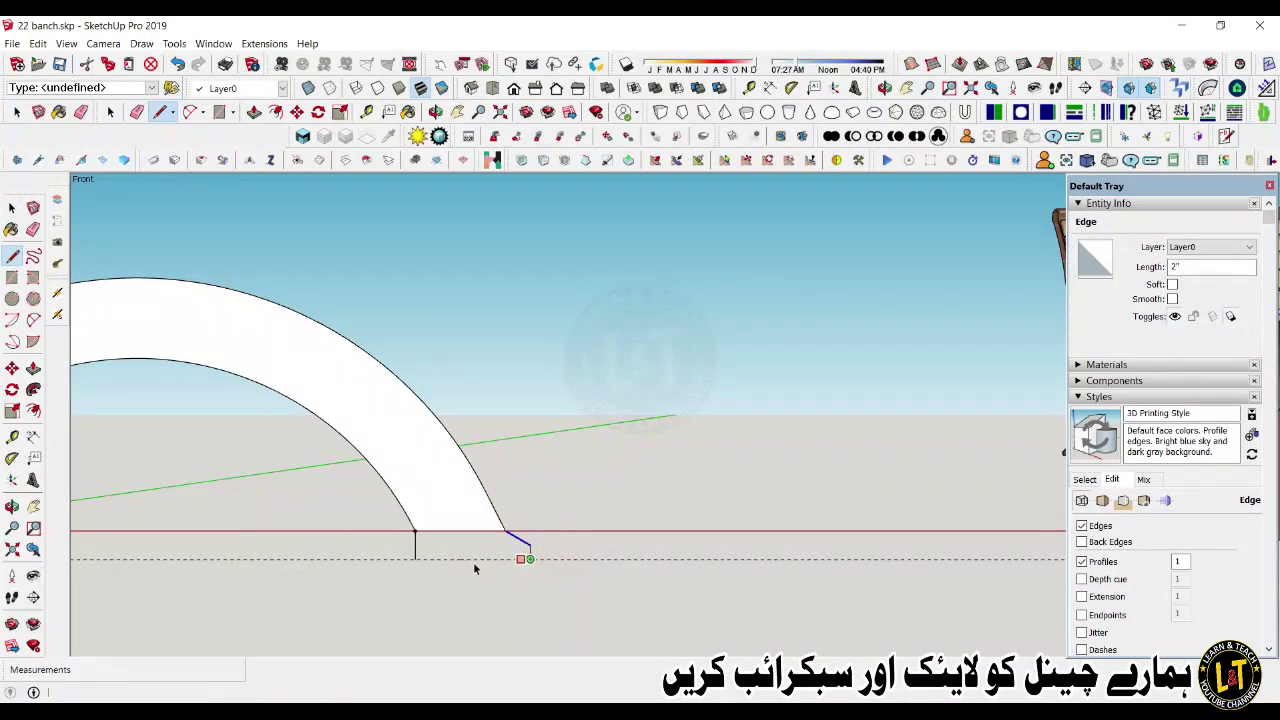
key(space)
click(415, 549)
key(Delete)
click(467, 533)
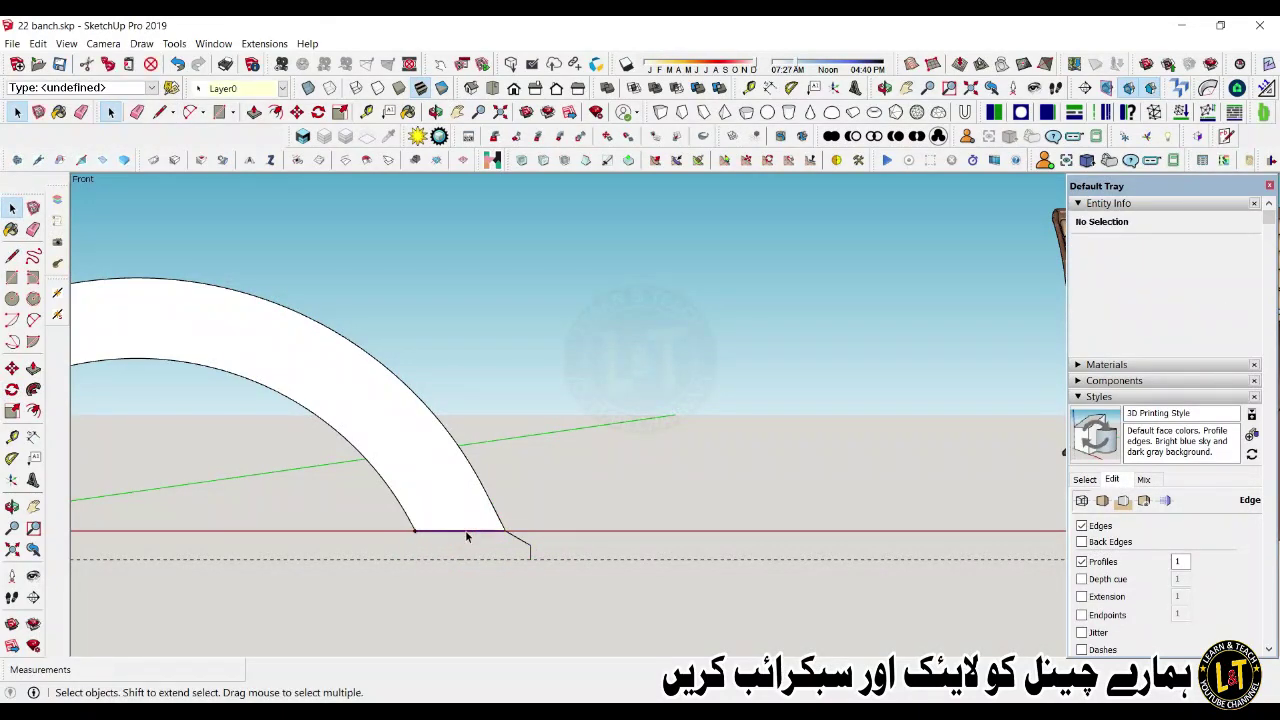
click(549, 540)
click(518, 542)
shift+click(530, 552)
key(m)
key(ctrl)
click(511, 544)
click(576, 600)
key(s)
ctrl+click(597, 599)
key(ctrl+z)
middle_drag(588, 560, 596, 592)
scroll(598, 591, up, 4)
key(space)
drag(612, 602, 526, 531)
key(q)
middle_drag(566, 543, 624, 579)
click(612, 575)
click(434, 537)
middle_drag(436, 538, 582, 594)
key(ctrl+z)
key(space)
click(642, 650)
scroll(564, 570, down, 1)
key(e)
drag(565, 604, 622, 562)
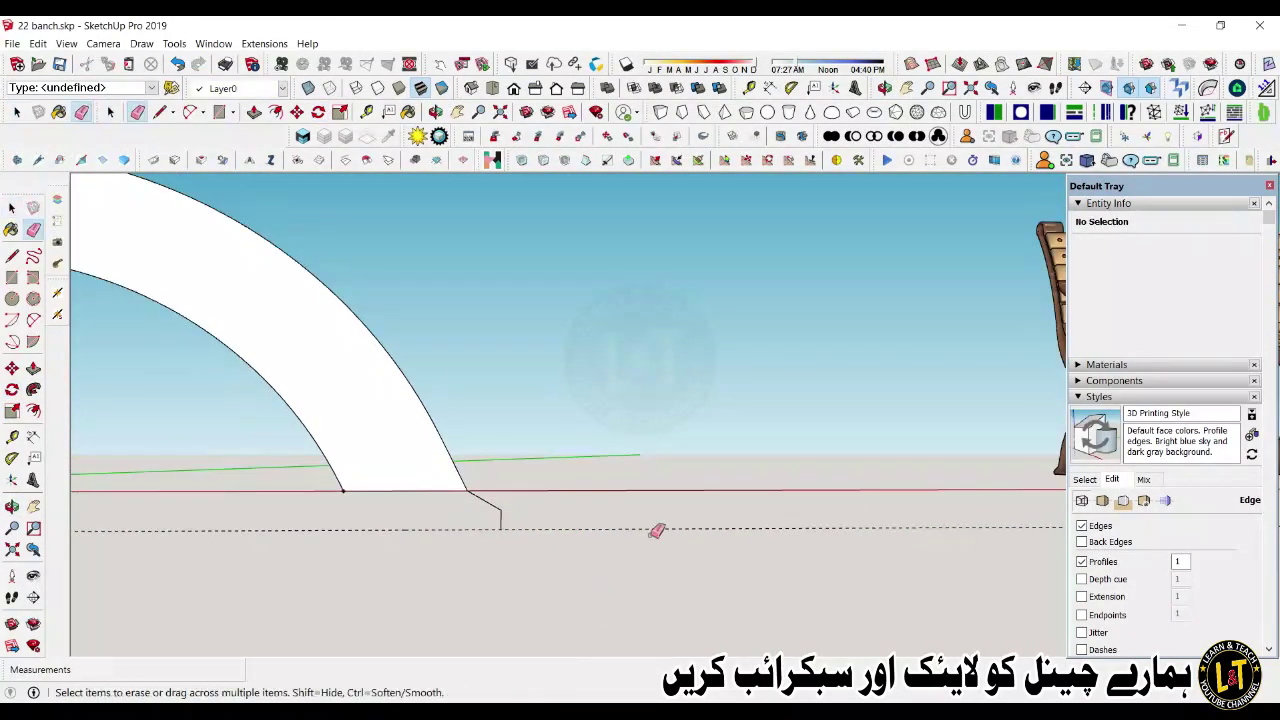
Step: Copy the slanted and short vertical foot edges 6 1/4" along the red axis to the inner arc's endpoint
scroll(654, 533, down, 1)
scroll(523, 520, up, 1)
key(space)
click(521, 501)
drag(561, 506, 520, 541)
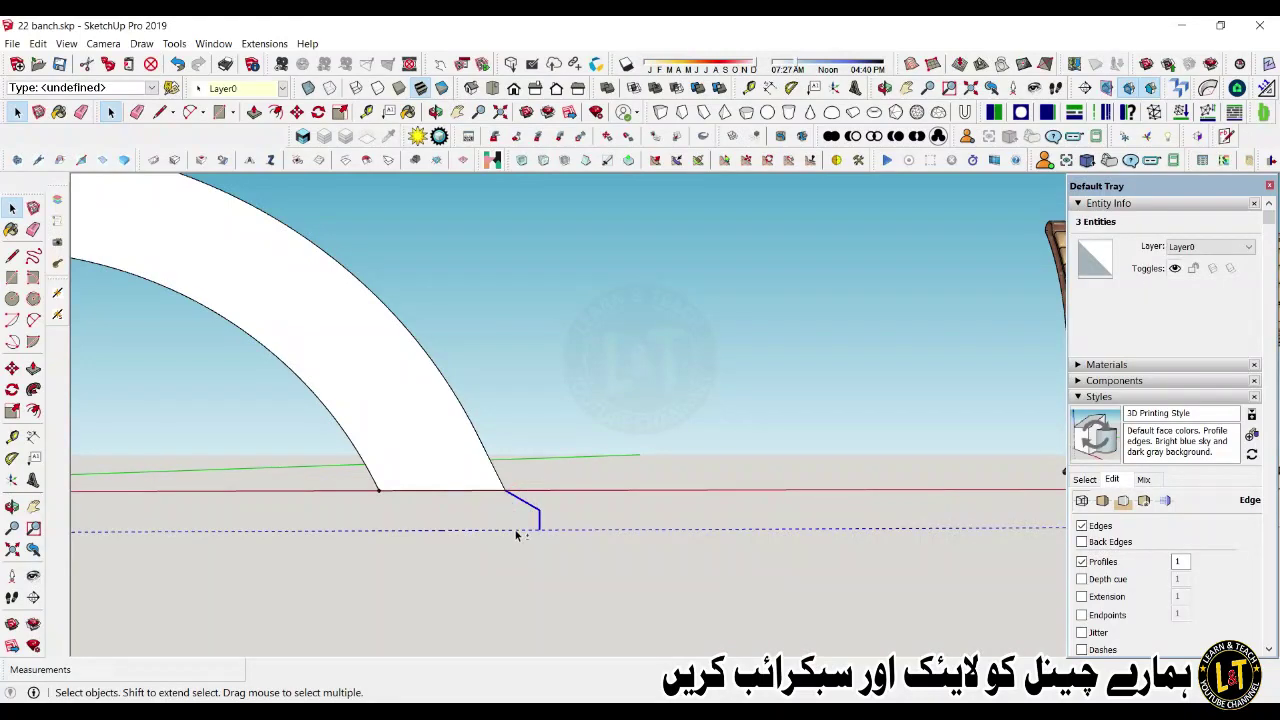
shift+click(516, 531)
key(m)
click(505, 490)
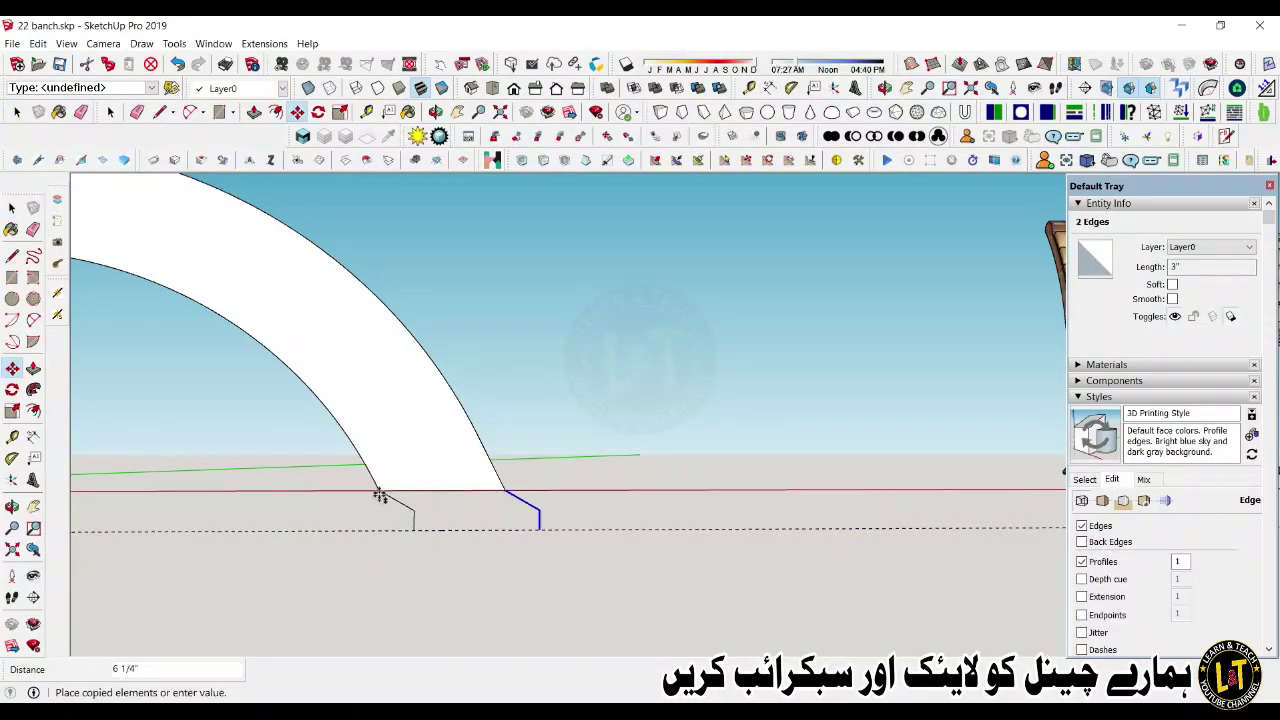
key(space)
click(423, 522)
click(405, 506)
key(m)
click(413, 510)
key(ctrl)
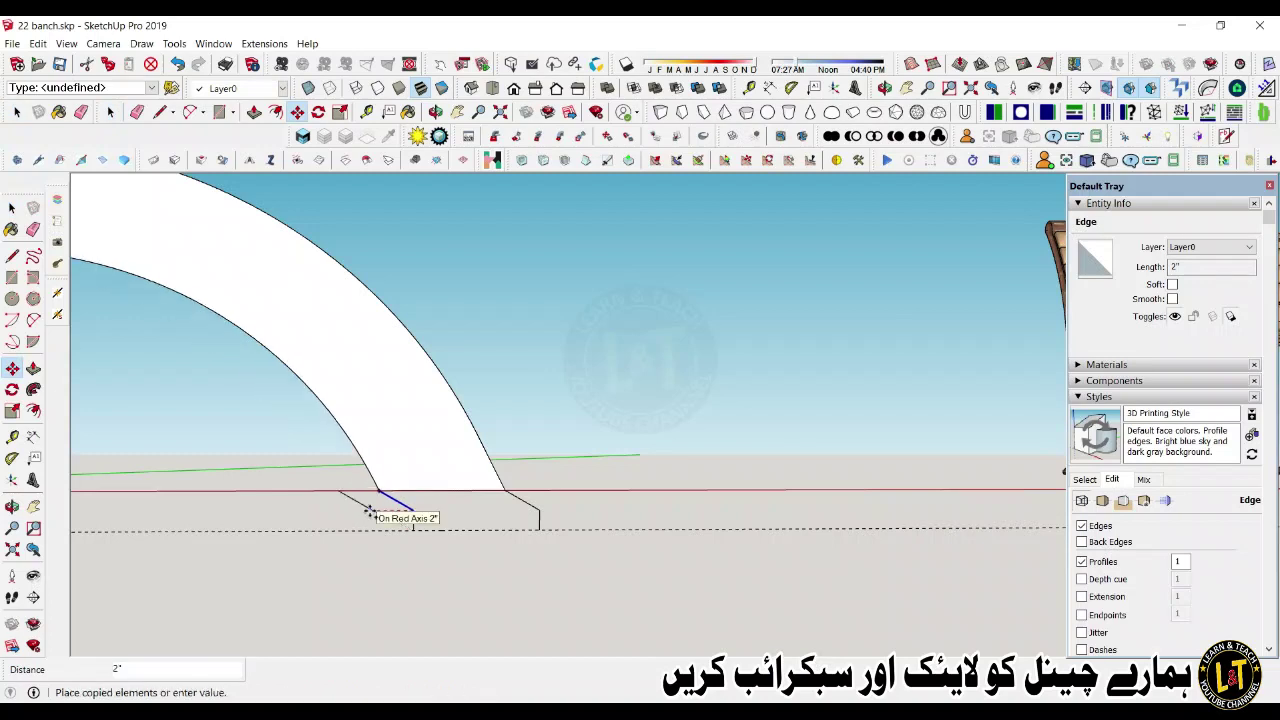
Step: Copy the inner pair of foot edges below the arch and mirror the copy horizontally with the Scale tool
key(space)
key(m)
click(413, 510)
key(ctrl)
click(423, 569)
key(s)
scroll(330, 588, up, 2)
drag(476, 557, 366, 559)
Step: Erase the unmirrored inner foot edges and move the mirrored pair onto the inner arc's endpoint
key(space)
click(448, 485)
key(e)
mouse_move(448, 448)
mouse_down()
mouse_move(468, 492)
mouse_move(352, 576)
mouse_up()
key(space)
key(m)
click(419, 528)
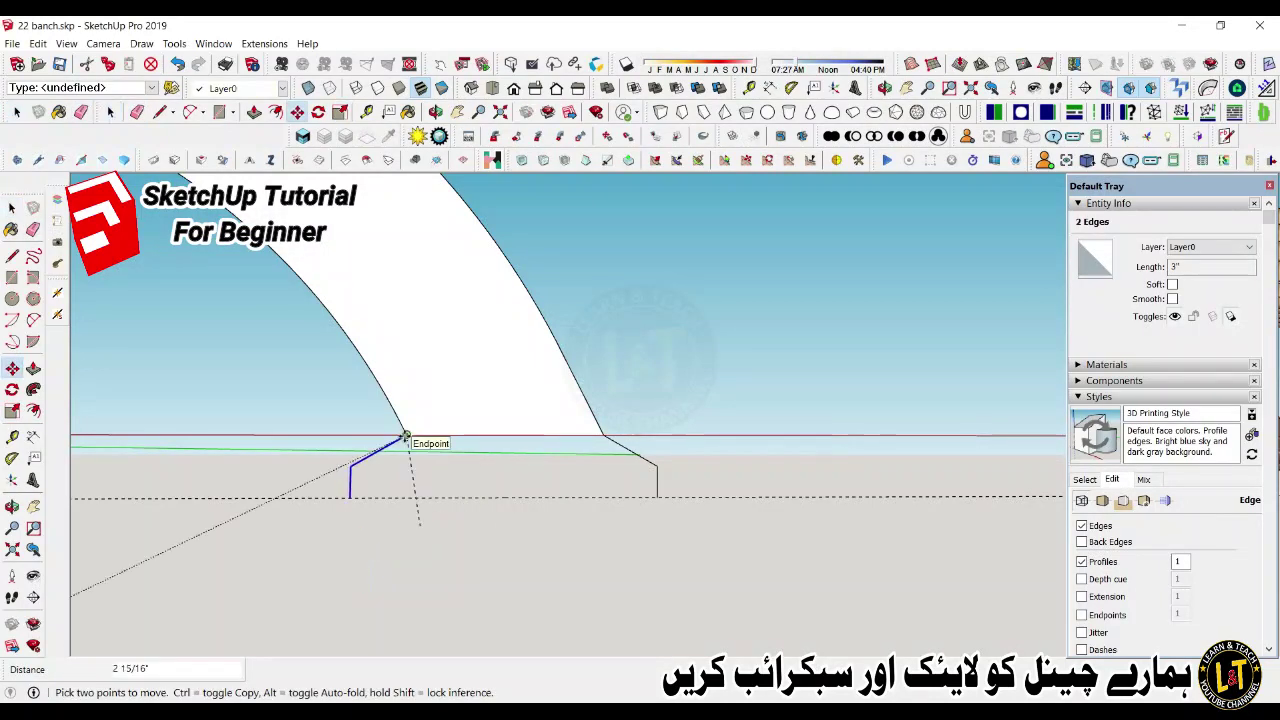
click(406, 436)
Step: Close the foot with a horizontal line along the guide and erase the leftover edge inside it
key(l)
click(351, 497)
click(657, 497)
key(e)
click(525, 457)
Step: Copy the finished foot outline to the opposite end of the arch
scroll(653, 531, down, 6)
key(space)
drag(516, 487, 691, 543)
key(m)
key(ctrl)
click(574, 503)
click(108, 500)
scroll(105, 501, up, 2)
key(space)
shift+middle_drag(167, 528, 515, 513)
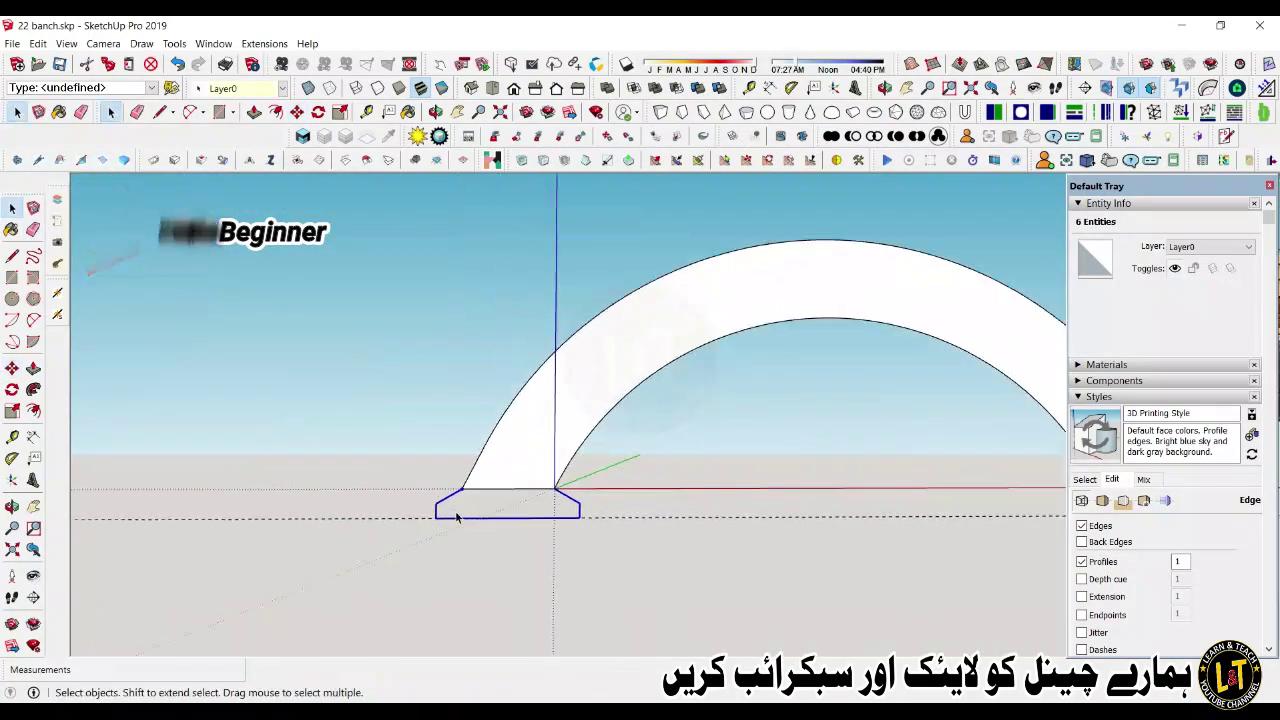
Step: Draw a diagonal line across the copied foot to form its face, and erase that line with the edge separating foot and arch
scroll(457, 515, up, 1)
key(l)
click(463, 486)
click(602, 517)
key(space)
key(e)
drag(543, 507, 525, 484)
scroll(450, 511, down, 2)
Step: Delete the guide points at the arch ends and erase the horizontal guide beneath the feet
key(space)
scroll(500, 514, up, 2)
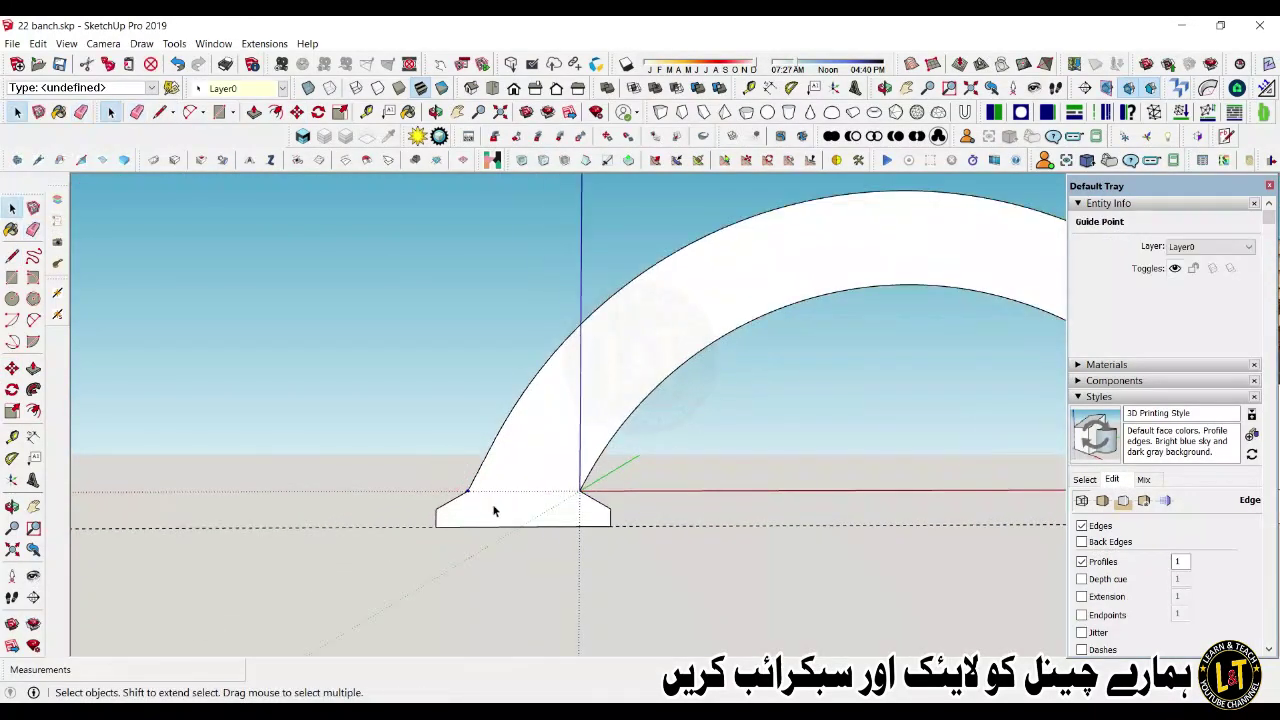
scroll(500, 560, down, 3)
scroll(724, 514, up, 3)
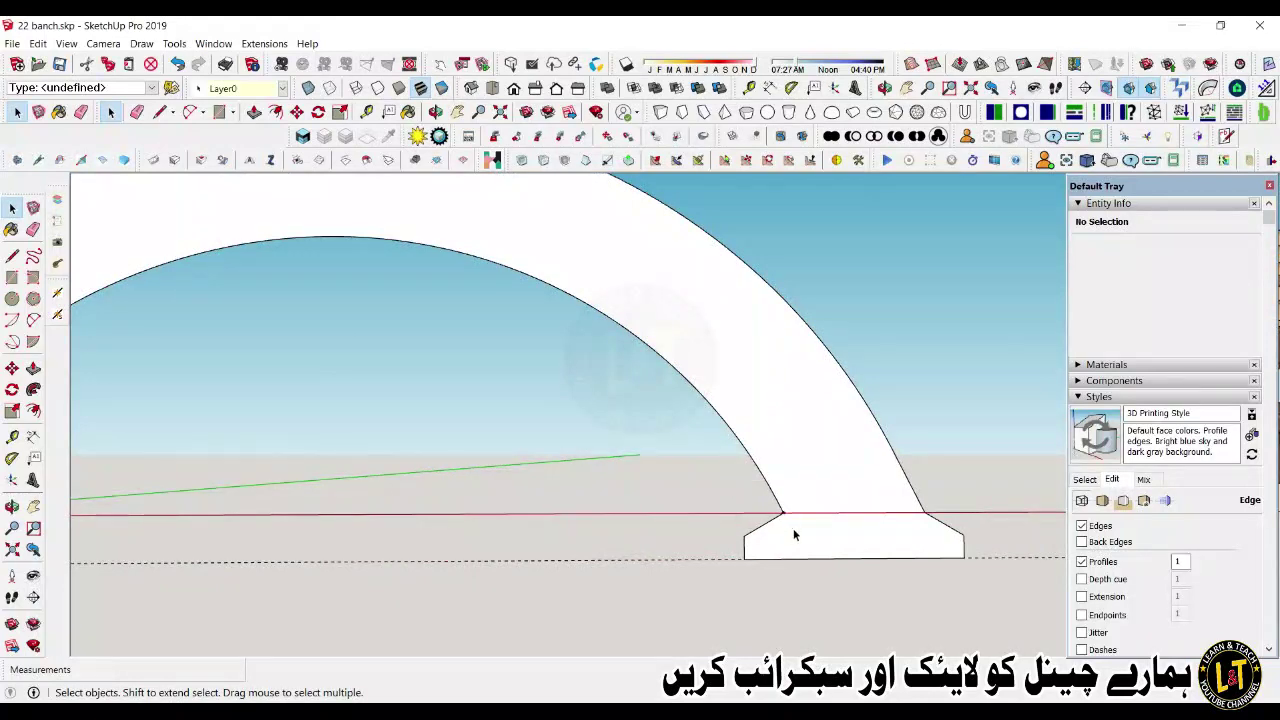
scroll(794, 530, up, 2)
key(Delete)
scroll(434, 531, down, 3)
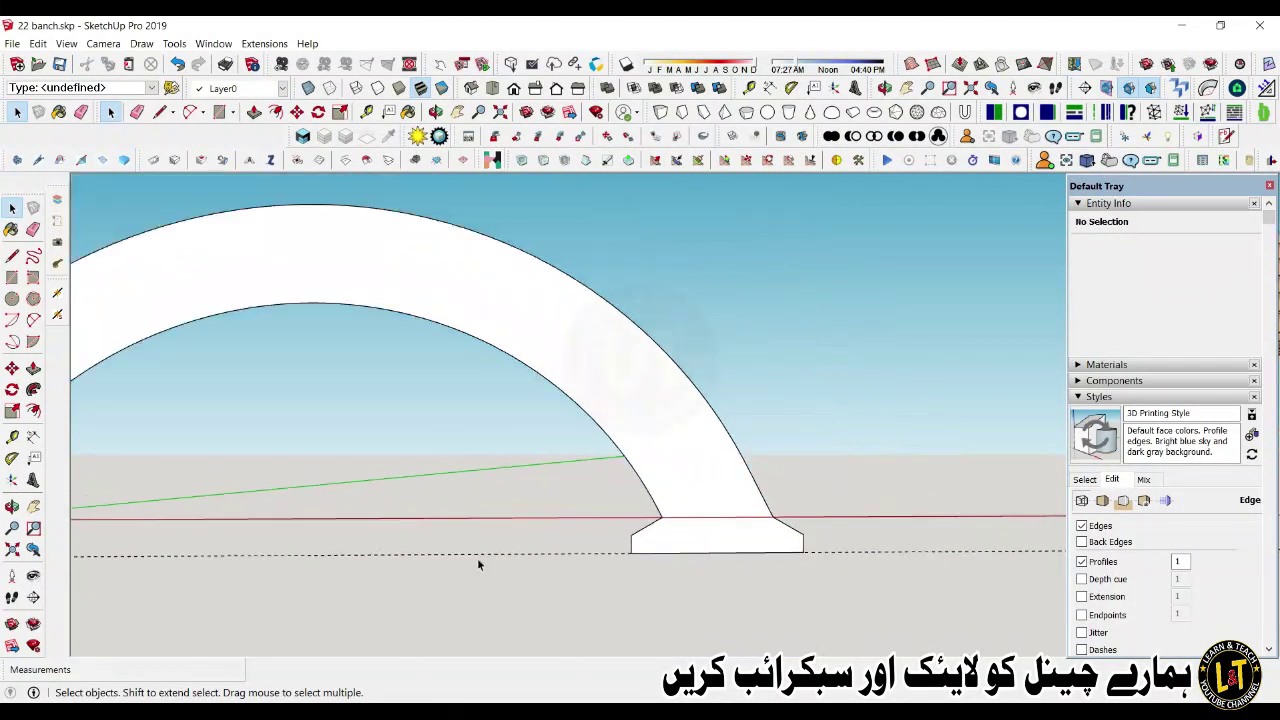
key(e)
click(686, 551)
scroll(548, 541, down, 1)
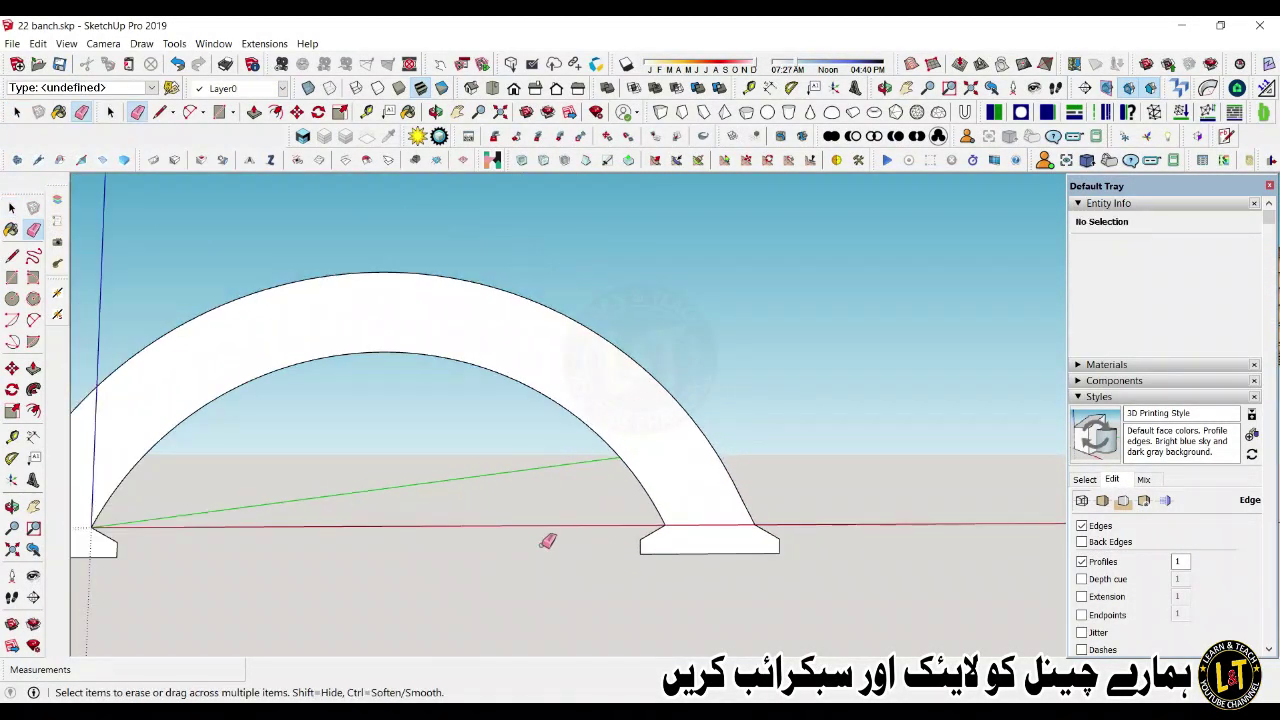
Step: Draw a vertical line across the arch from the outer arc's top midpoint to the inner arc
scroll(423, 486, down, 4)
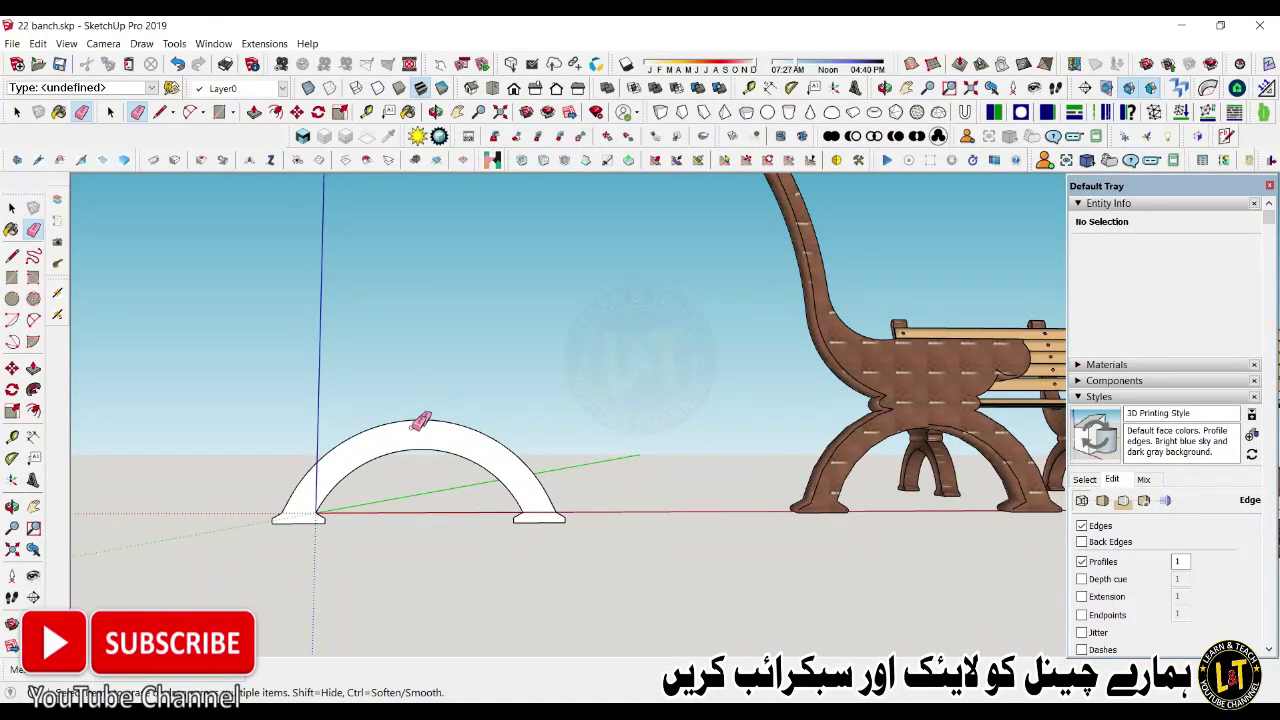
scroll(404, 421, up, 2)
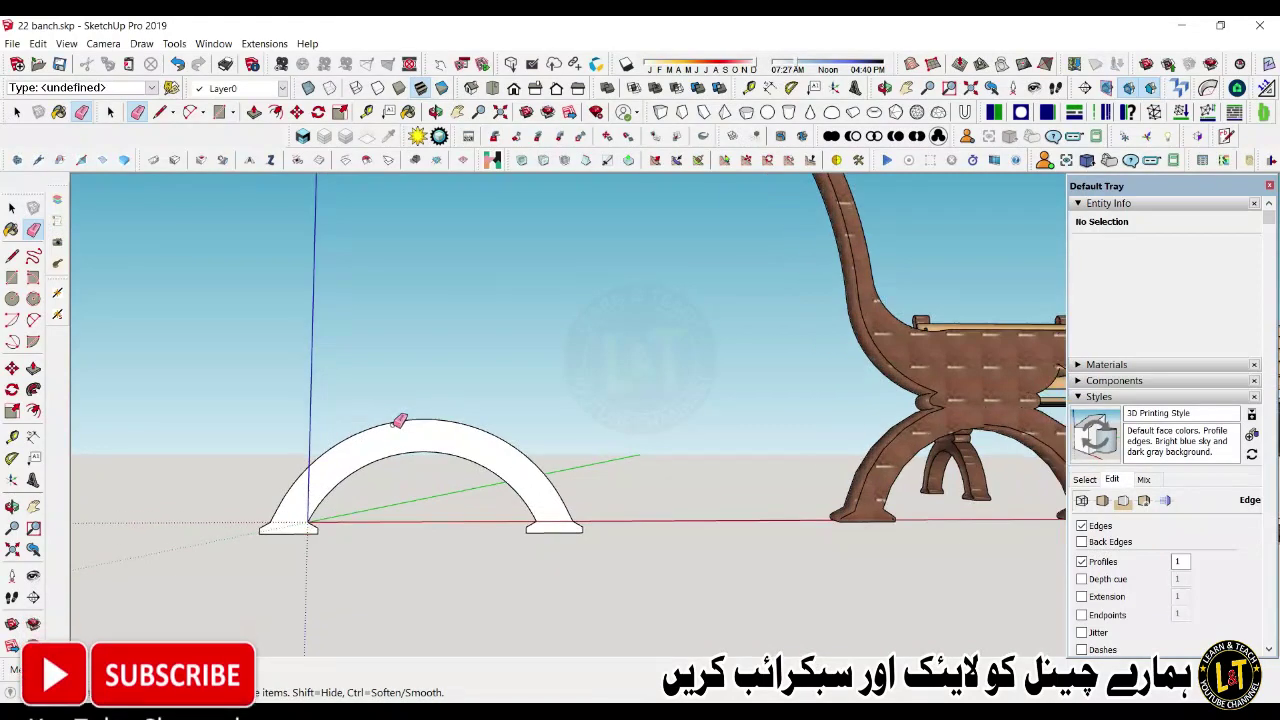
key(space)
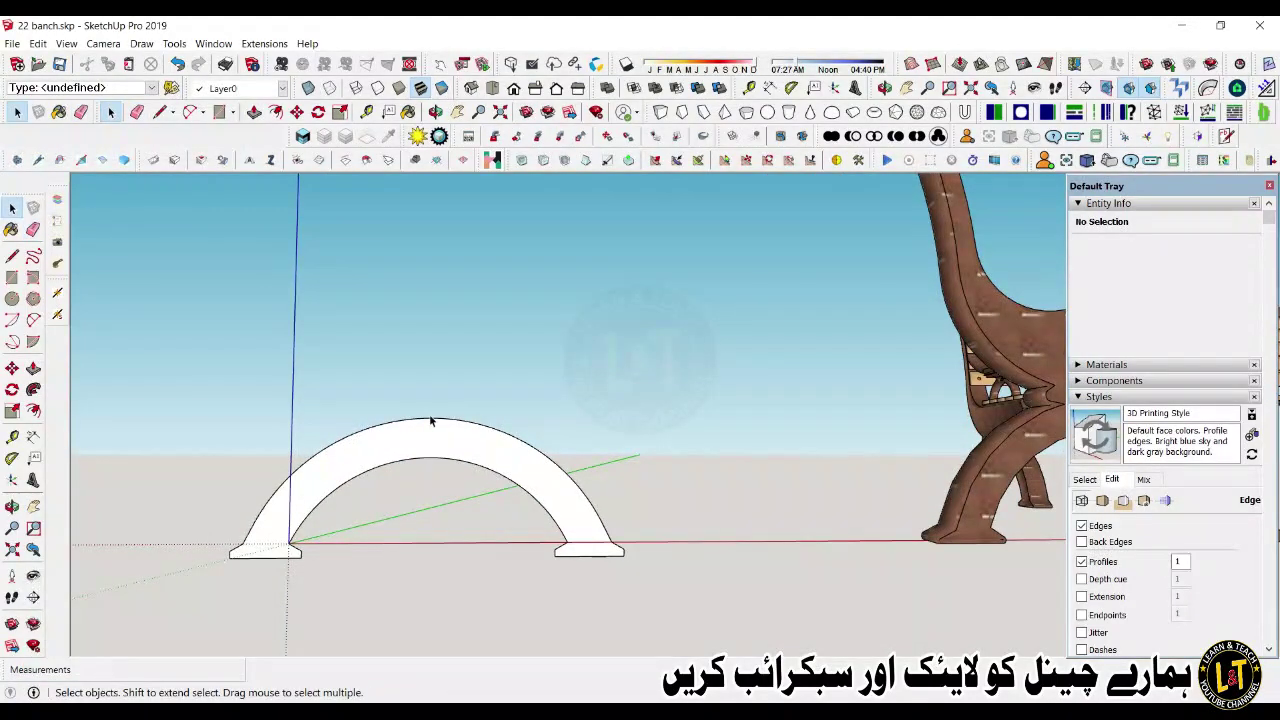
key(l)
click(427, 416)
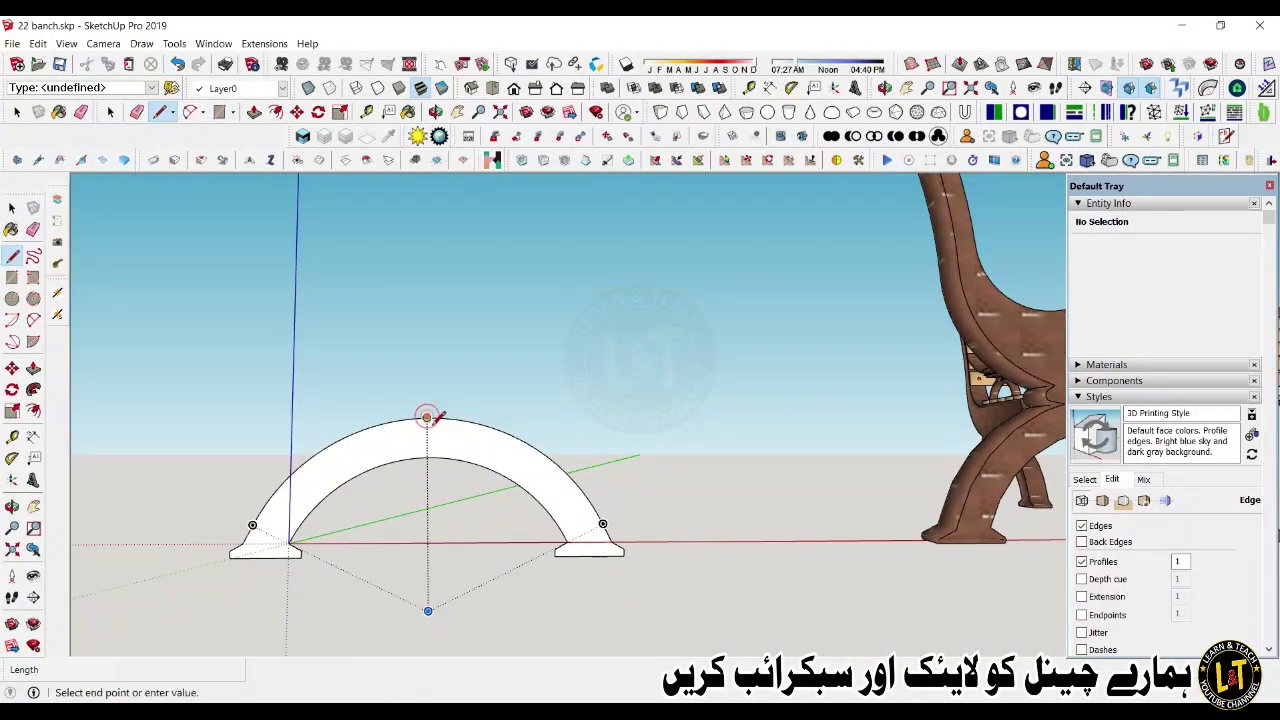
click(427, 452)
Step: Draw a horizontal line extending to both sides of the vertical line's midpoint inside the arch
scroll(428, 431, up, 3)
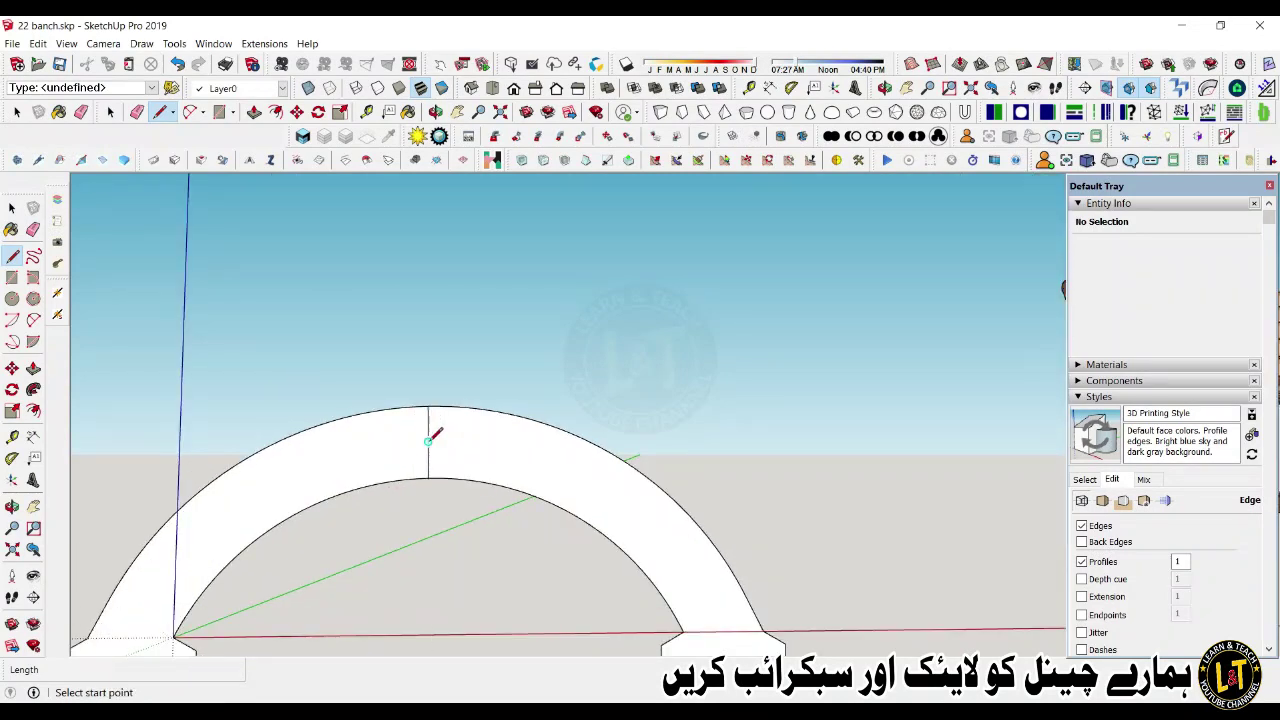
click(428, 441)
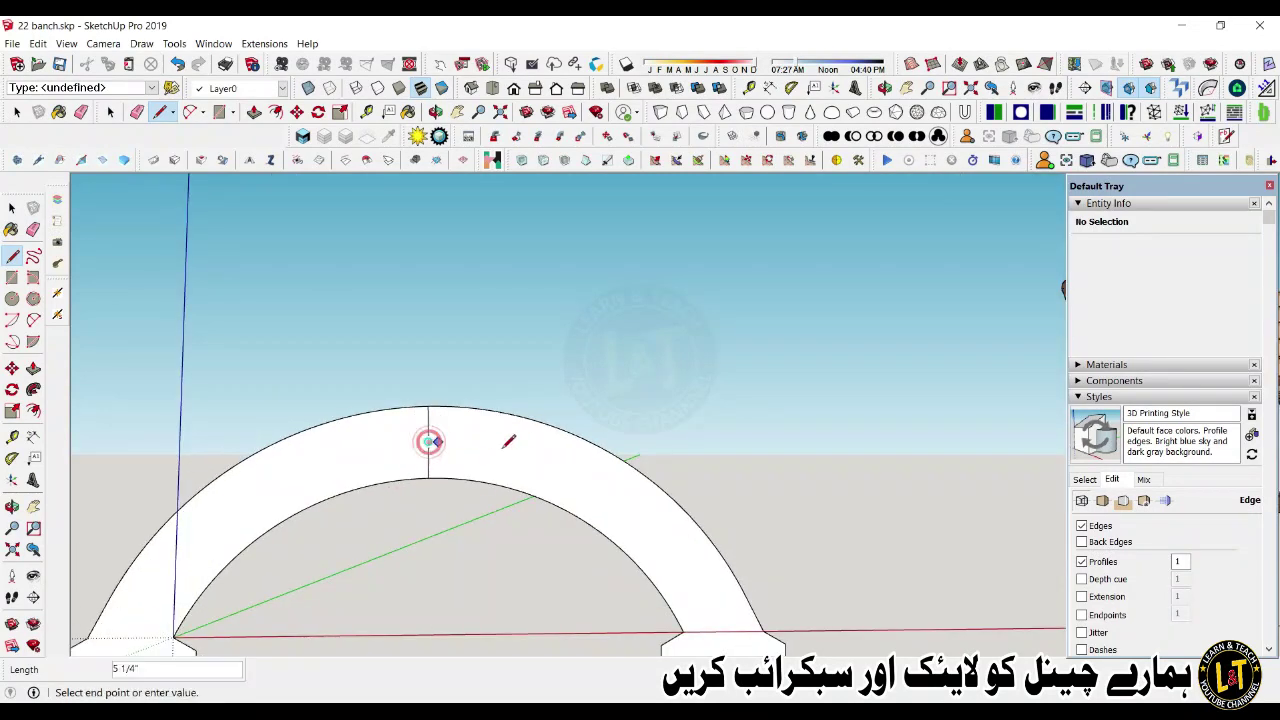
click(309, 441)
key(space)
Step: Place a horizontal Tape Measure guide between the horizontal line and the top of the outer arc
key(t)
click(410, 441)
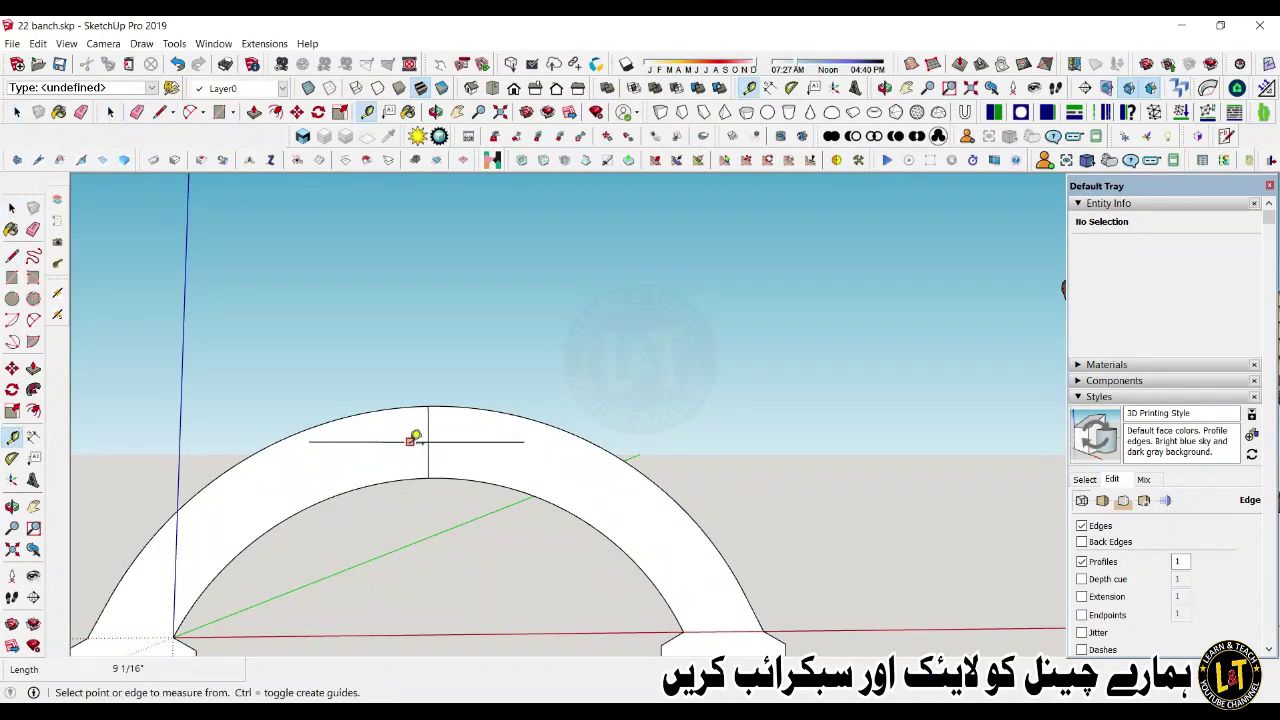
click(426, 409)
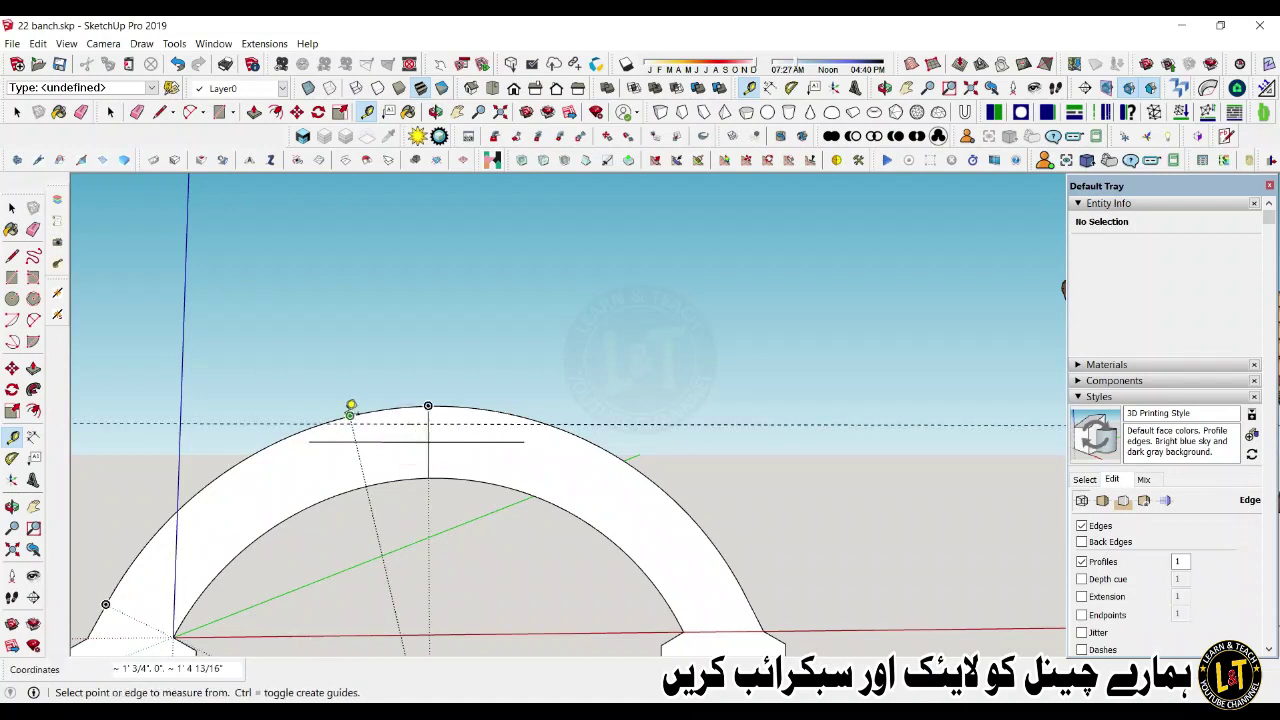
Step: Draw a line along the horizontal guide between its two intersections with the outer arc
key(l)
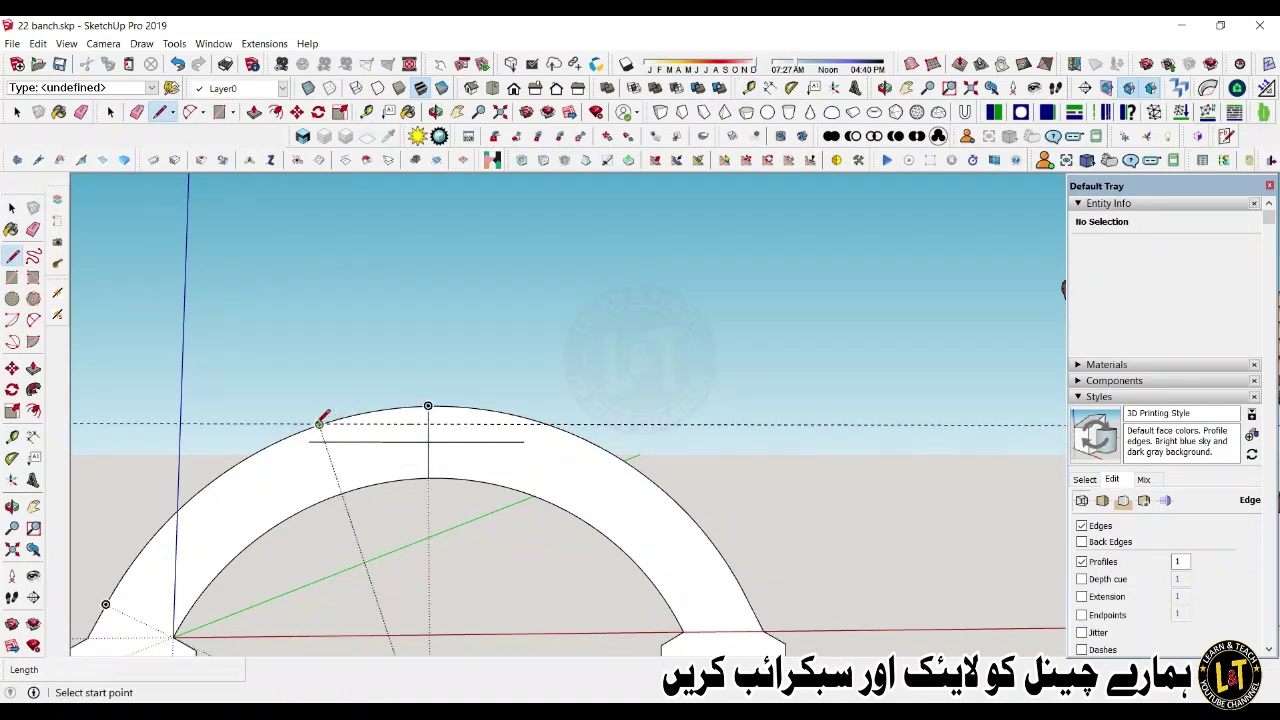
scroll(330, 418, up, 5)
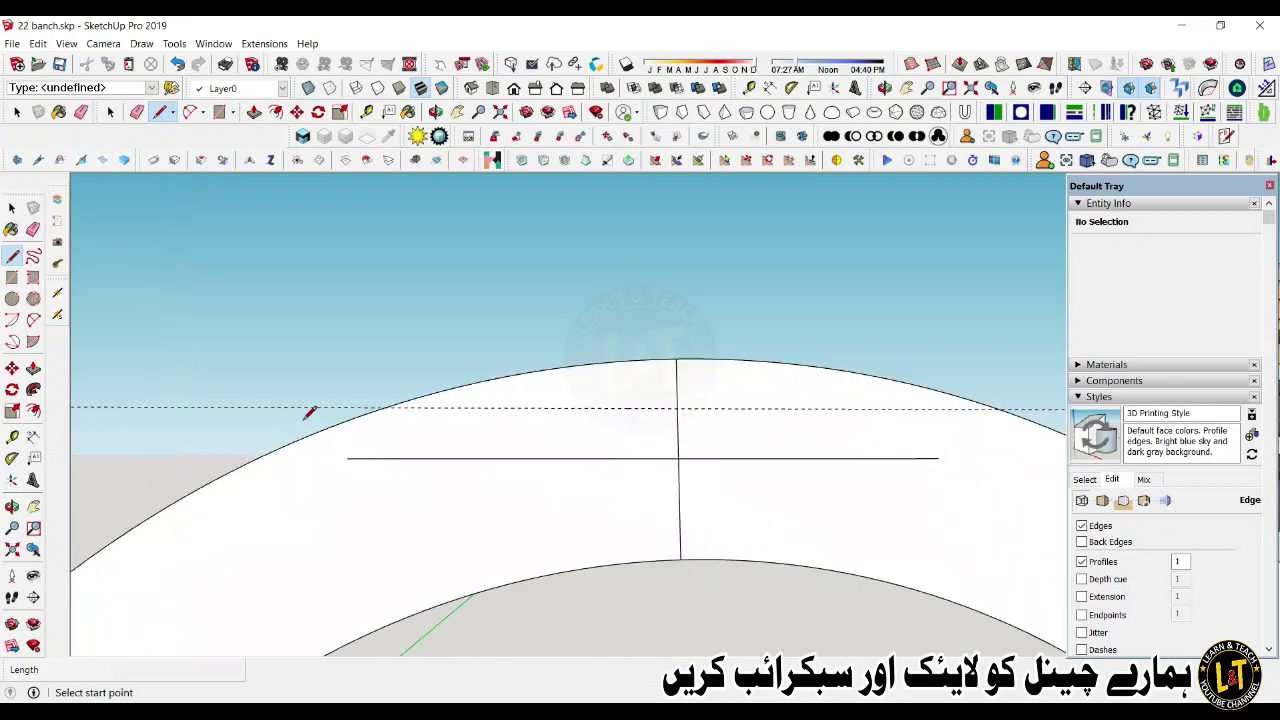
click(713, 340)
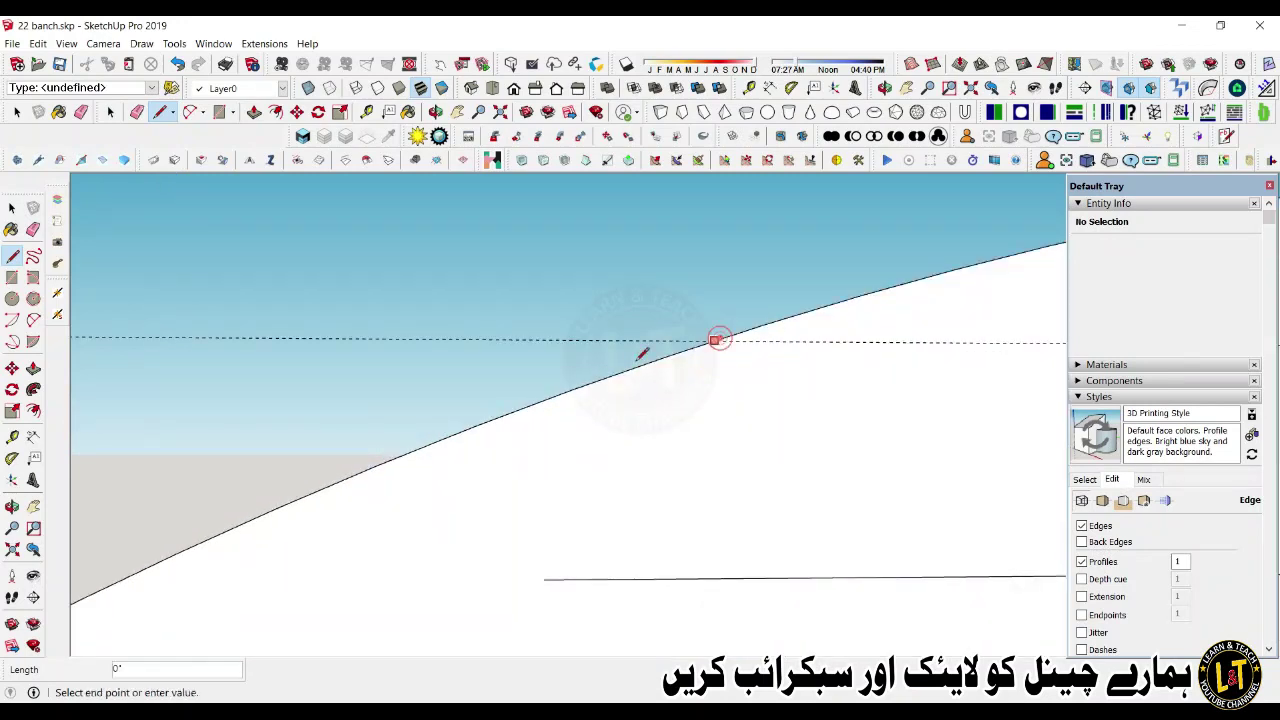
scroll(117, 503, down, 4)
scroll(463, 453, up, 2)
scroll(635, 428, up, 5)
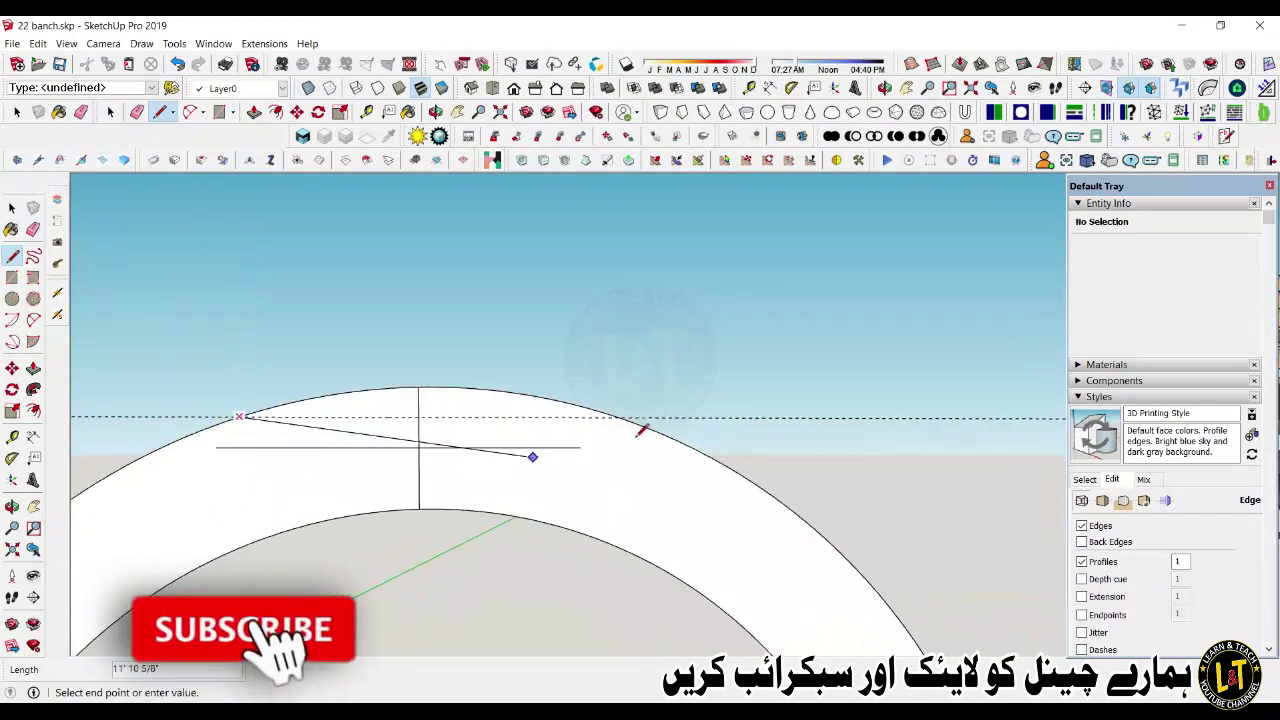
scroll(605, 410, up, 3)
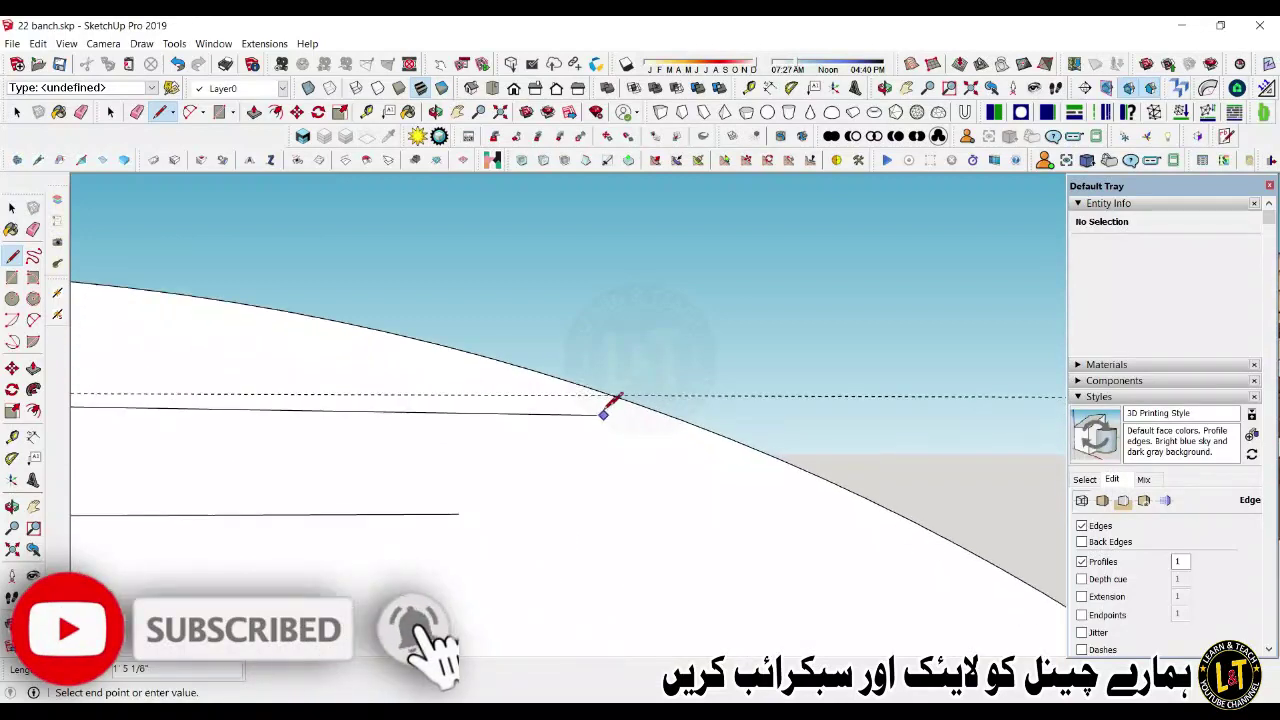
click(614, 391)
scroll(650, 405, down, 6)
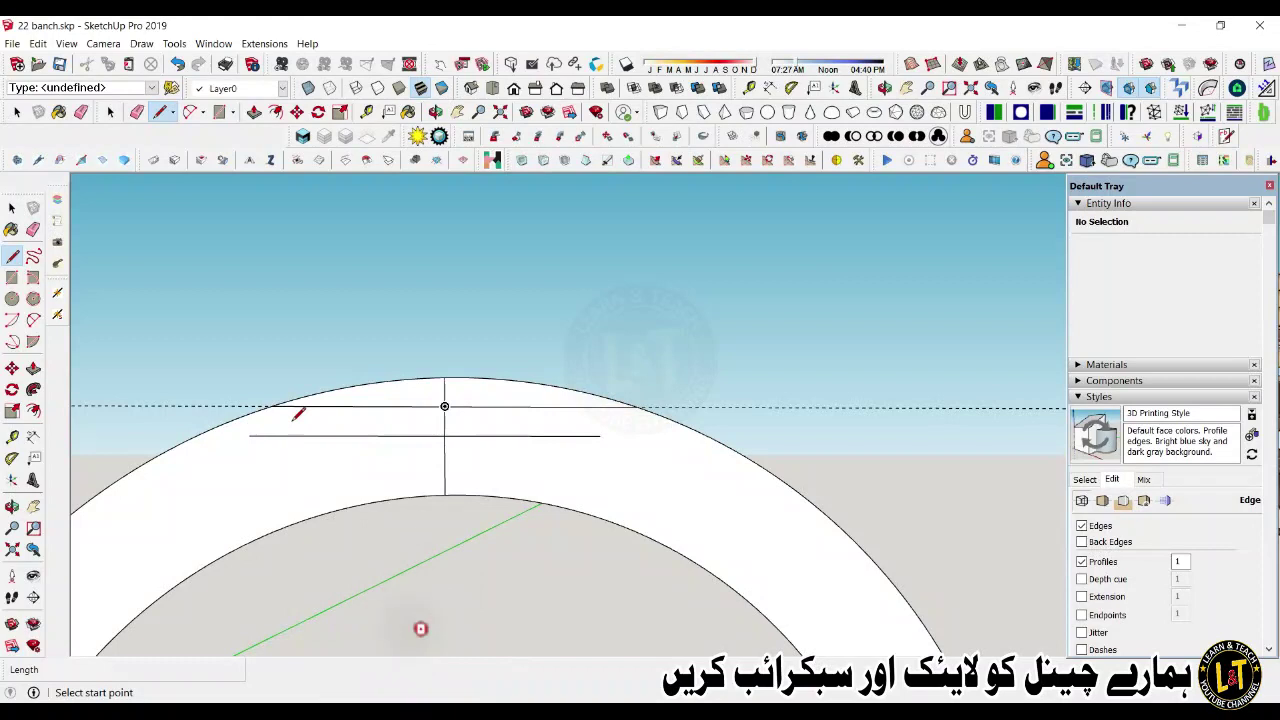
Step: Place a horizontal Tape Measure guide 3" above the new line across the top of the arch
key(a)
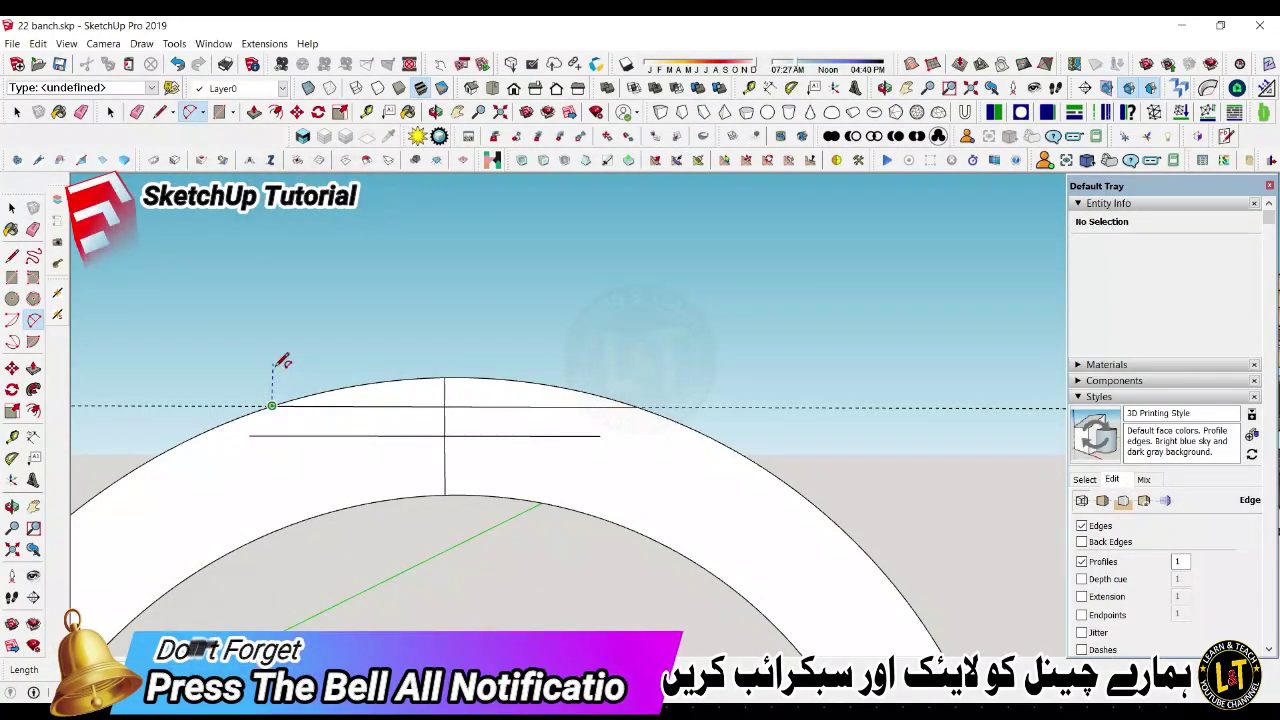
key(t)
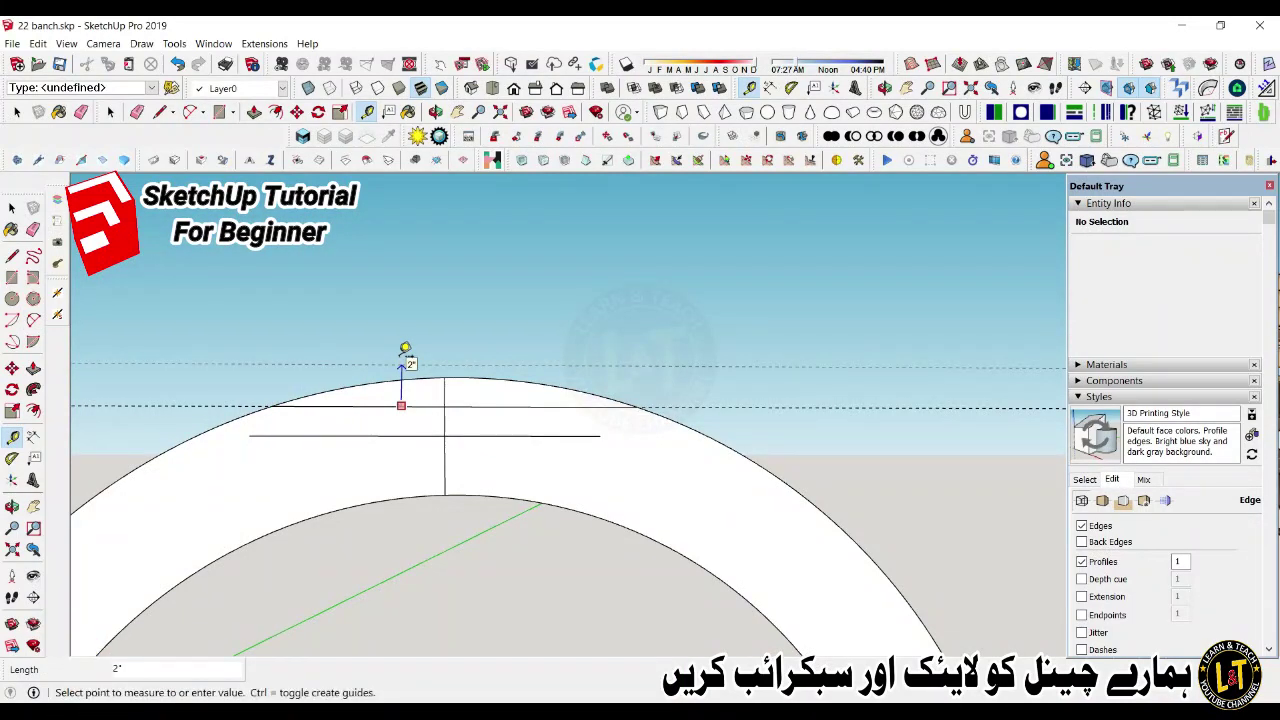
text(3)
key(Return)
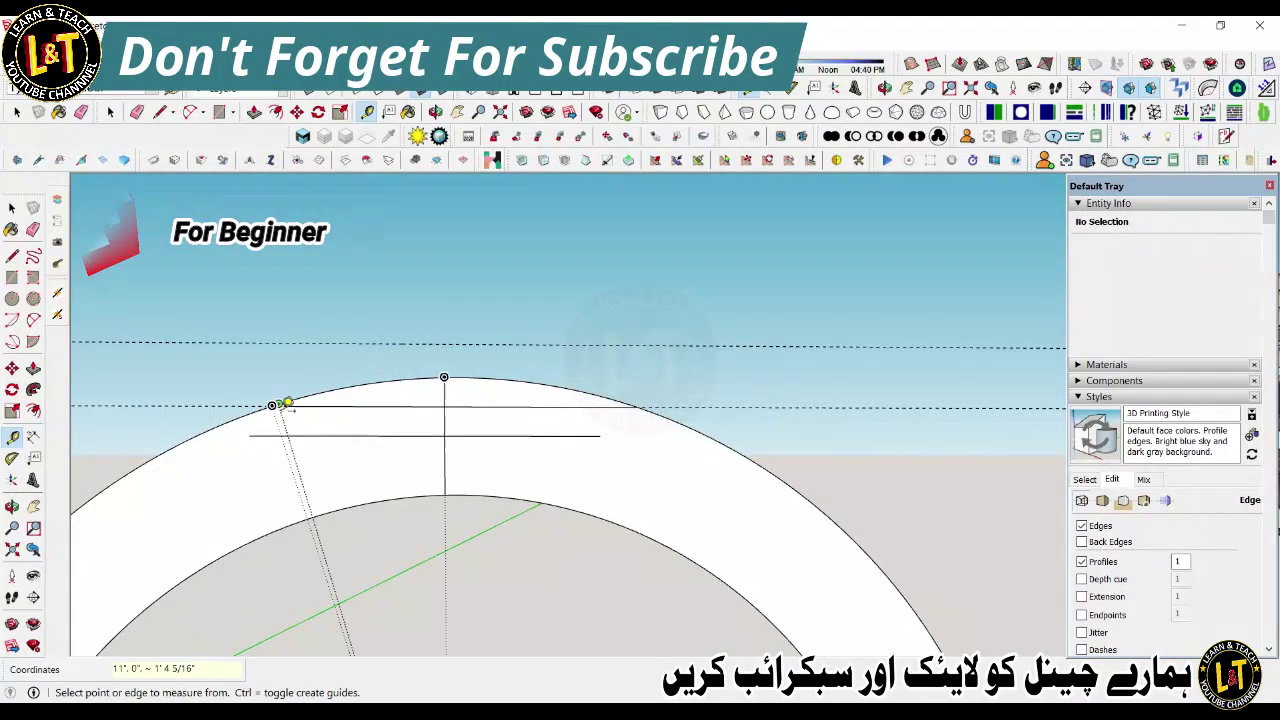
Step: Draw a rectangular block from the line's left end up to the upper guide, across, and down to its right end
key(l)
click(277, 405)
click(284, 403)
click(274, 404)
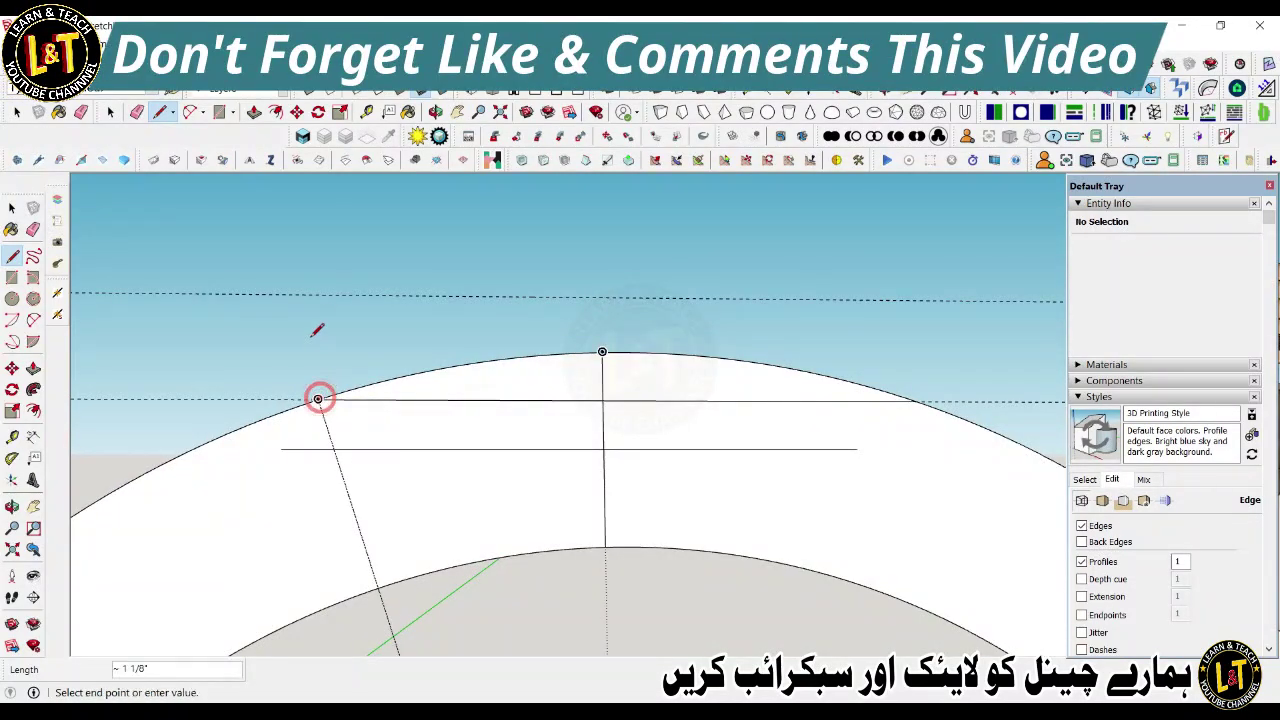
click(320, 294)
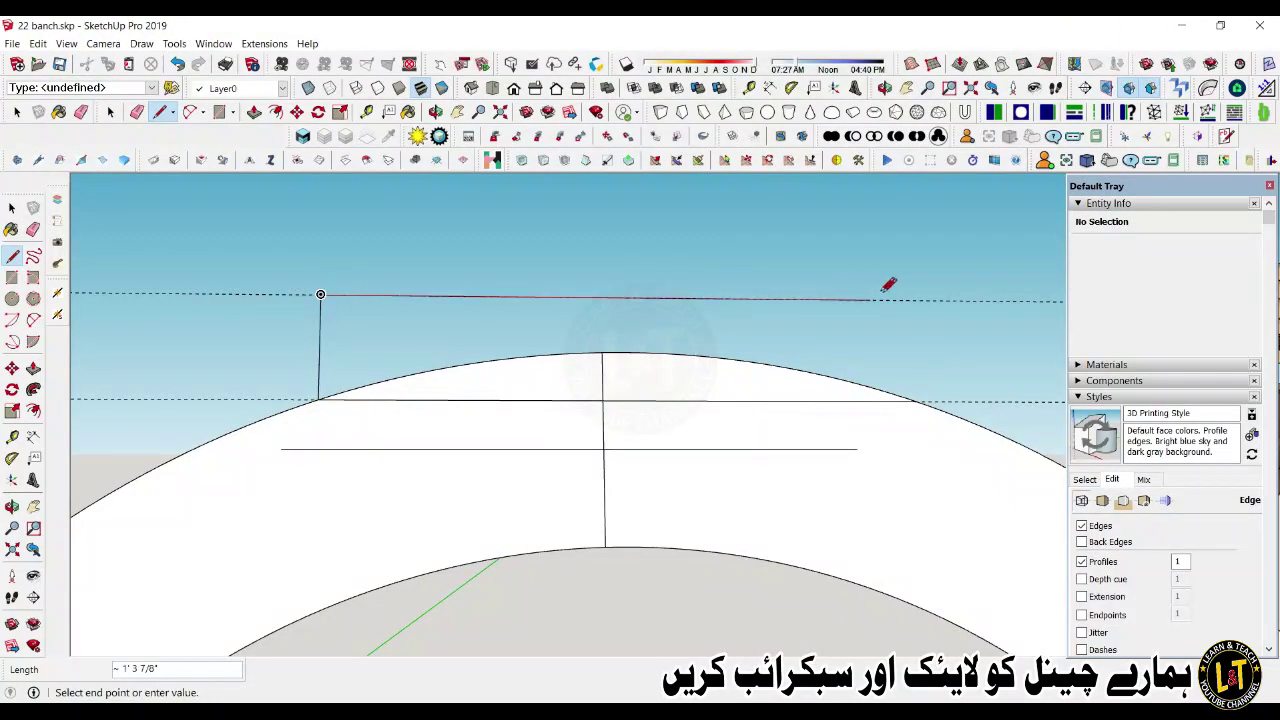
click(914, 299)
click(916, 400)
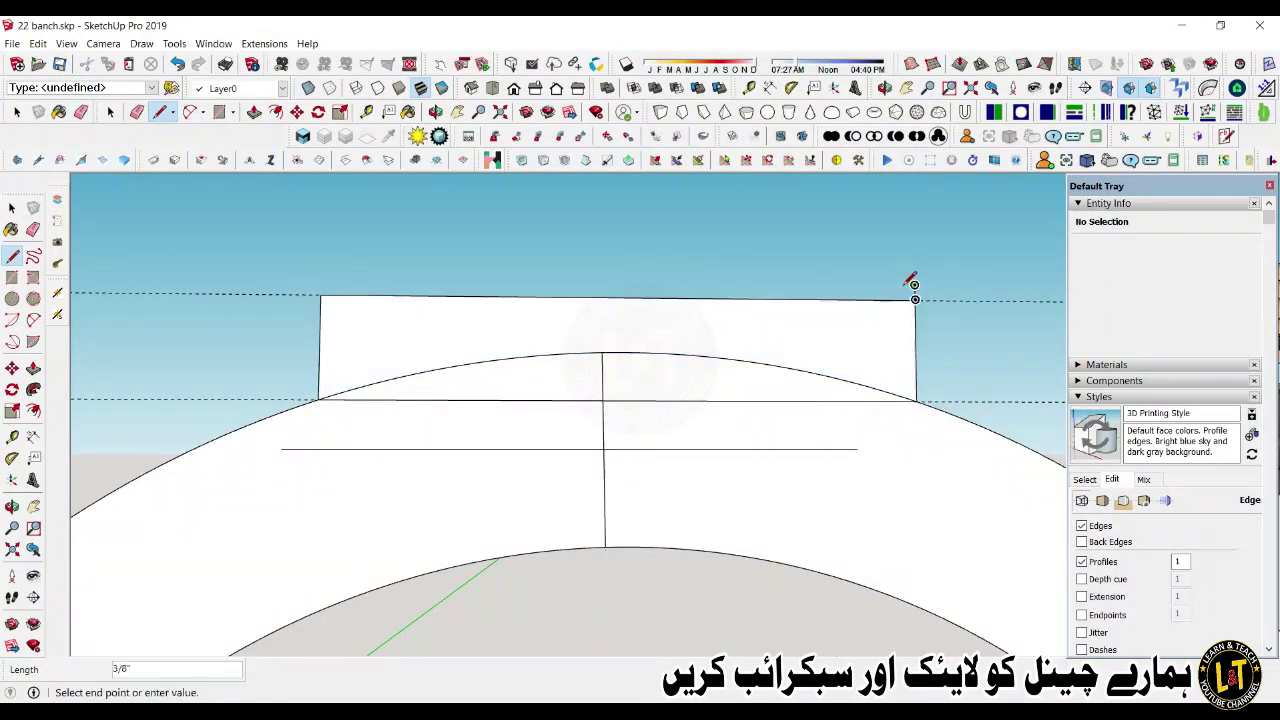
Step: Erase the construction lines inside the arch and both horizontal guides
key(e)
drag(625, 442, 528, 386)
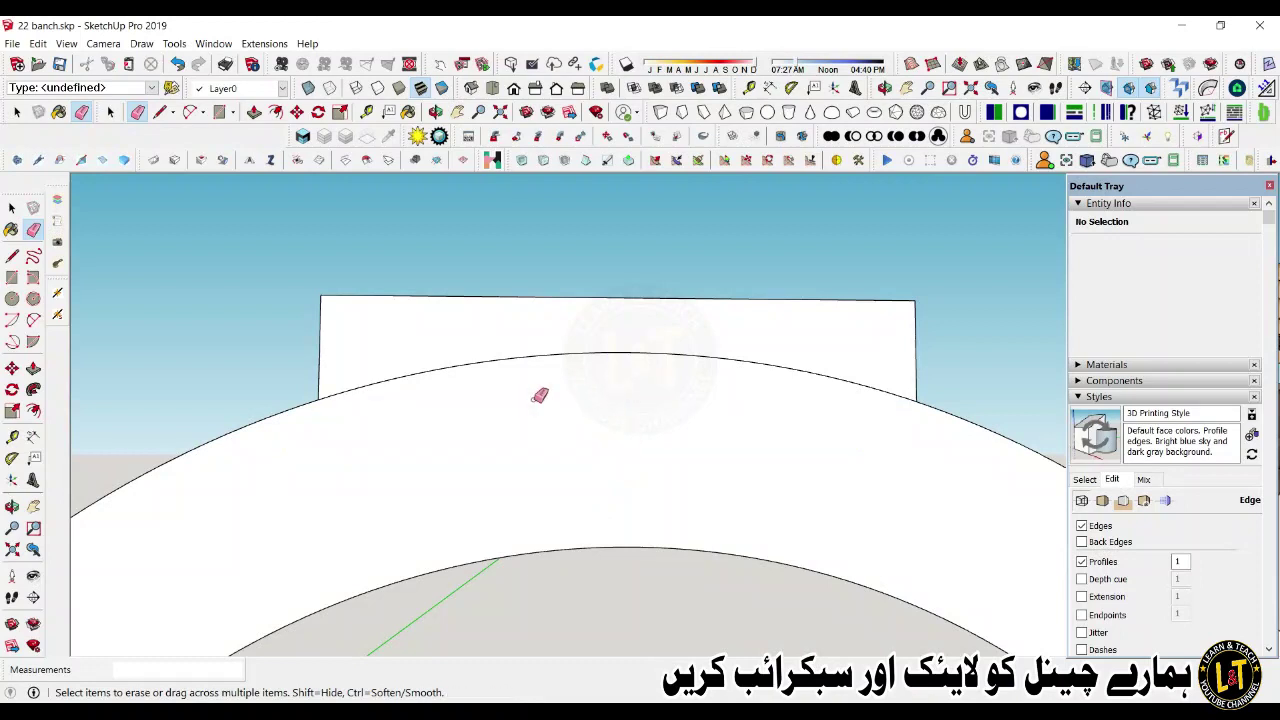
Step: Try two-point arcs with bulges of 12 and 1 on the block's left end
scroll(423, 410, down, 2)
key(a)
click(348, 325)
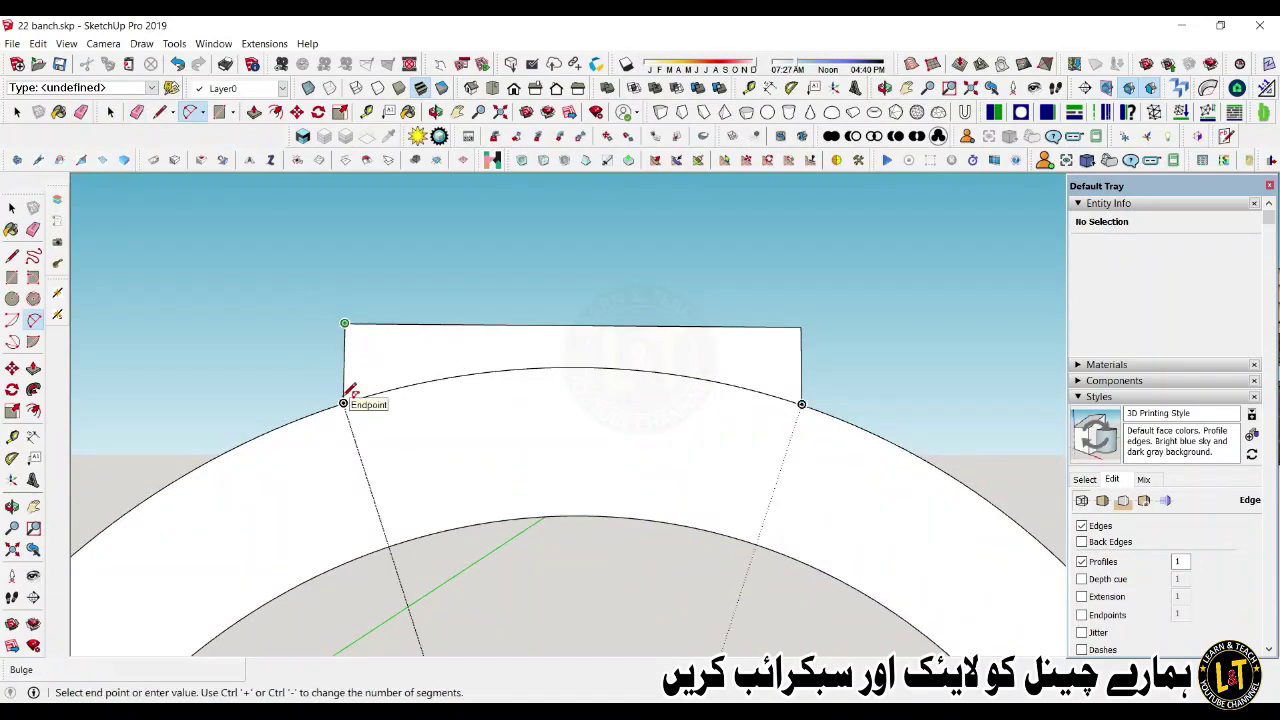
click(342, 403)
click(300, 382)
text(12)
key(Return)
key(ctrl+z)
click(345, 323)
click(343, 403)
text(1)
key(Return)
key(ctrl+z)
click(345, 323)
click(343, 403)
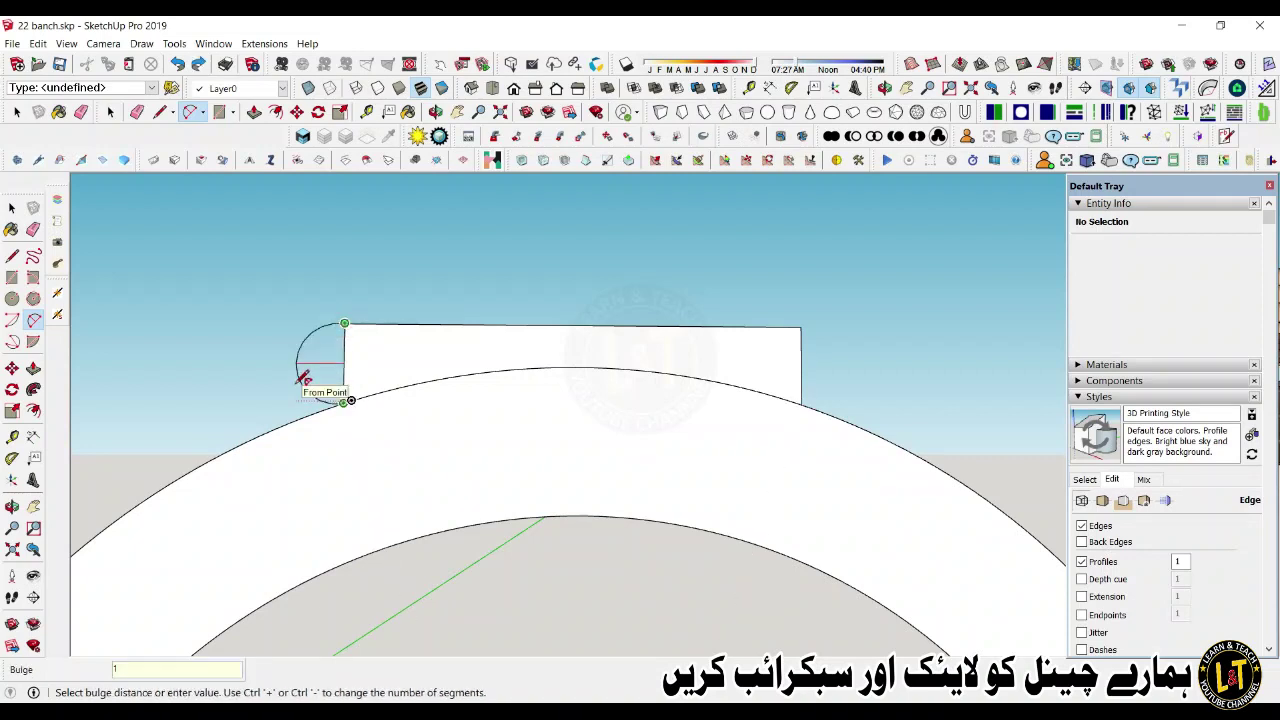
key(Escape)
Step: Round both ends of the block with outward two-point arcs, each with a 2" bulge
click(345, 323)
click(343, 403)
text(2)
key(Return)
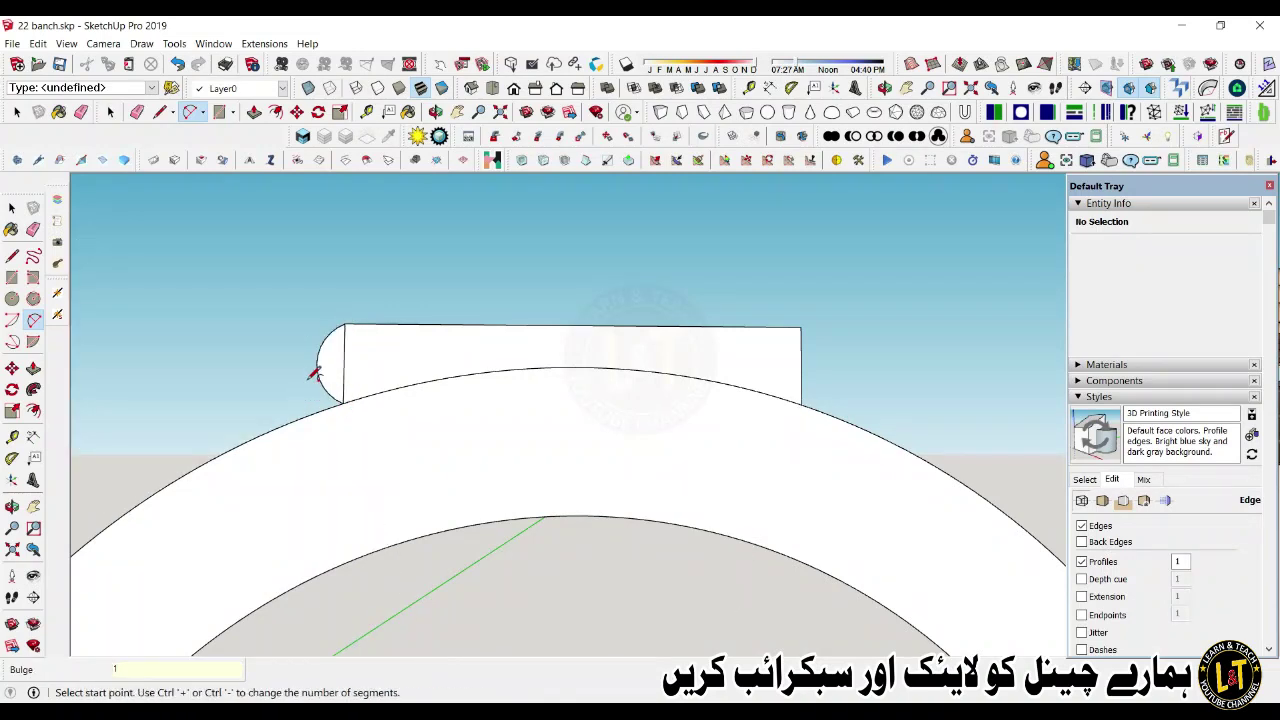
click(801, 326)
click(802, 404)
text(2)
key(Return)
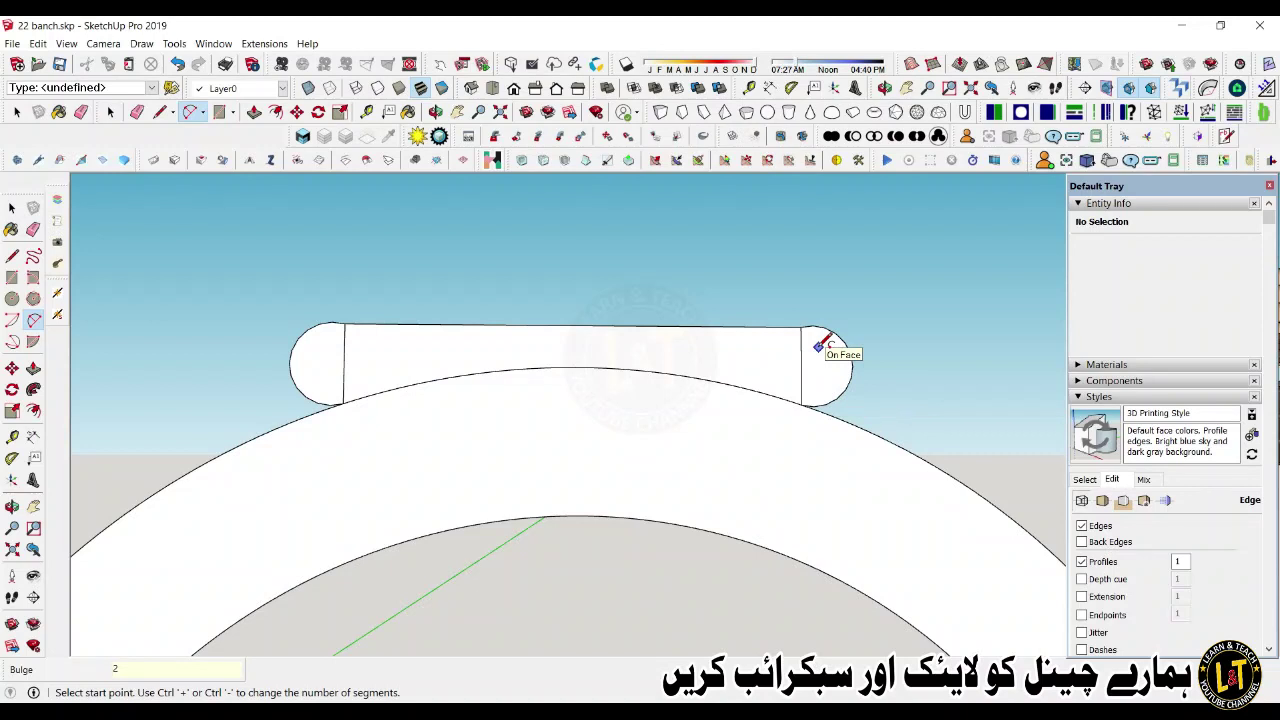
Step: Erase the vertical edges at both block ends and the arc segment separating the block from the arch
key(e)
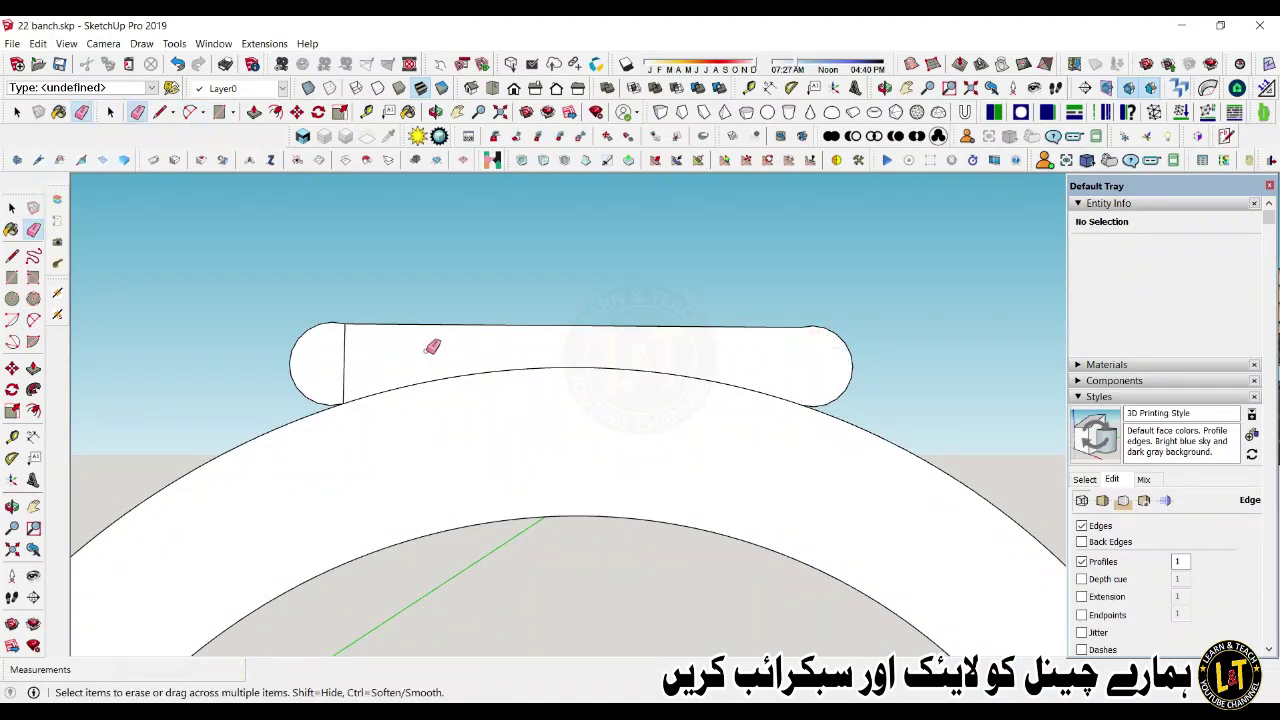
click(348, 365)
click(447, 373)
scroll(466, 383, down, 3)
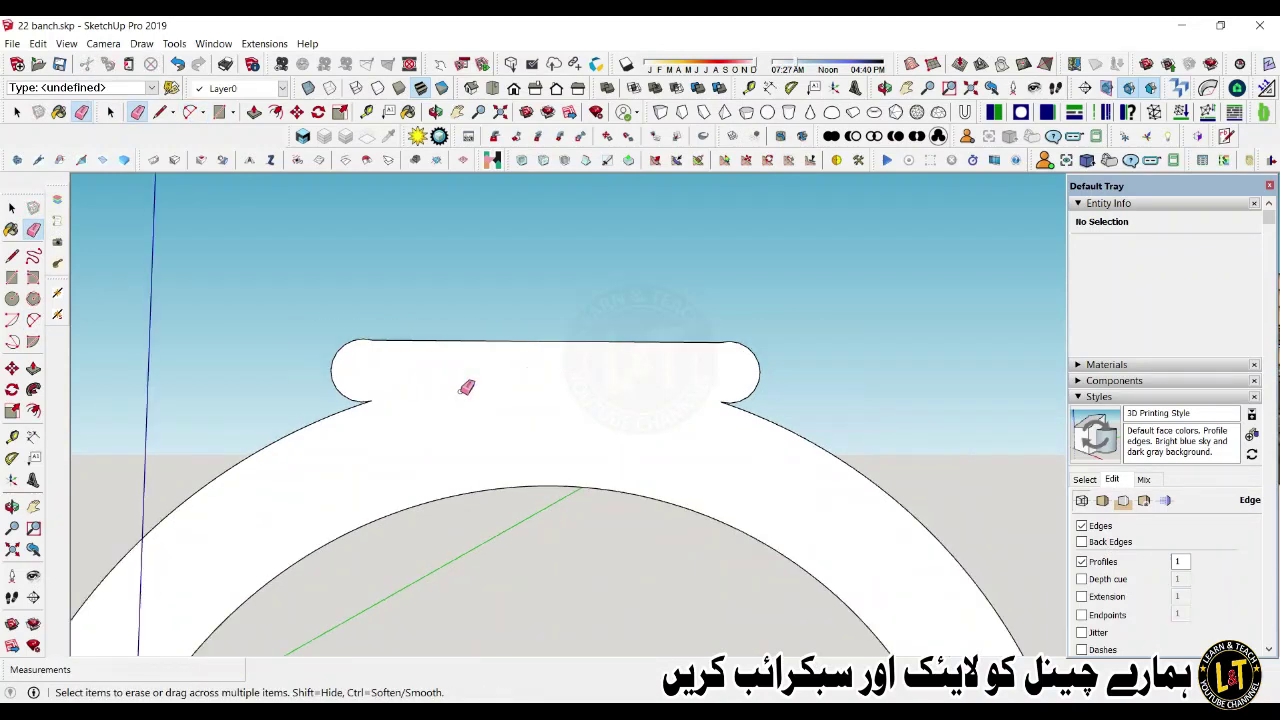
Step: Draw a rectangular outline above the feet, about 6' 3" high, with a top edge about 5' 3" long and a right side down to the right foot
scroll(466, 387, down, 4)
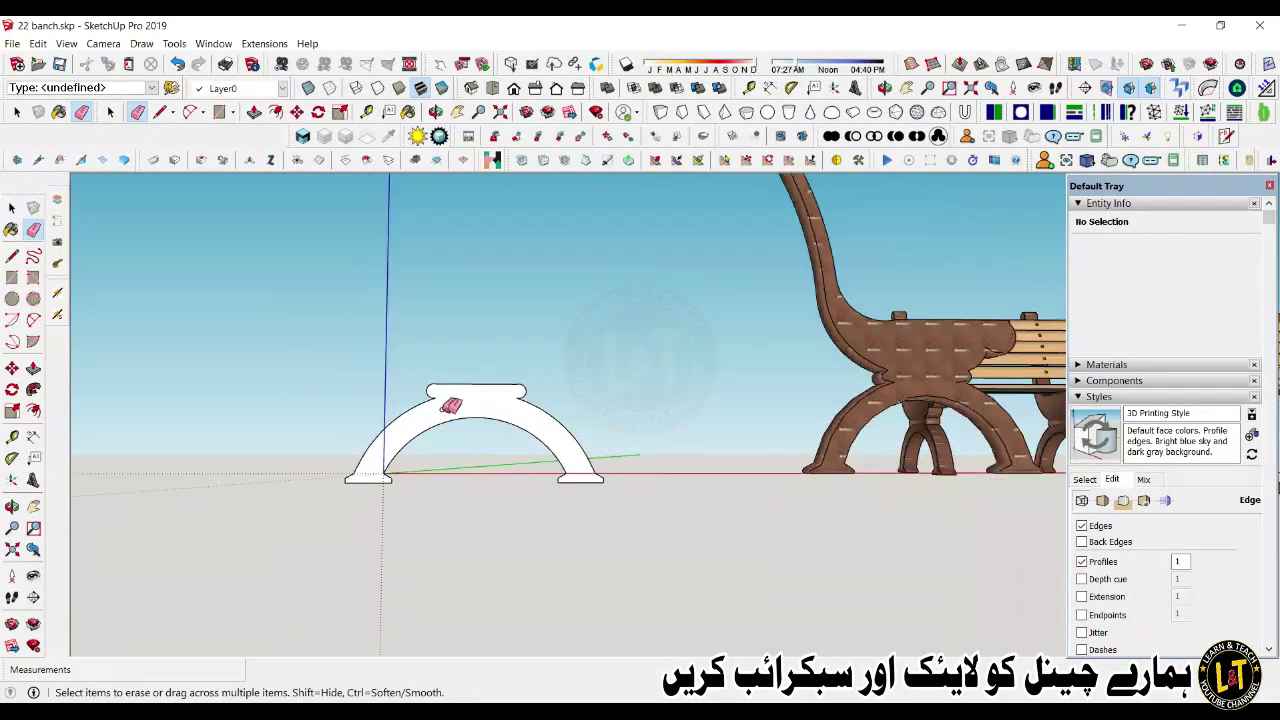
scroll(958, 375, up, 1)
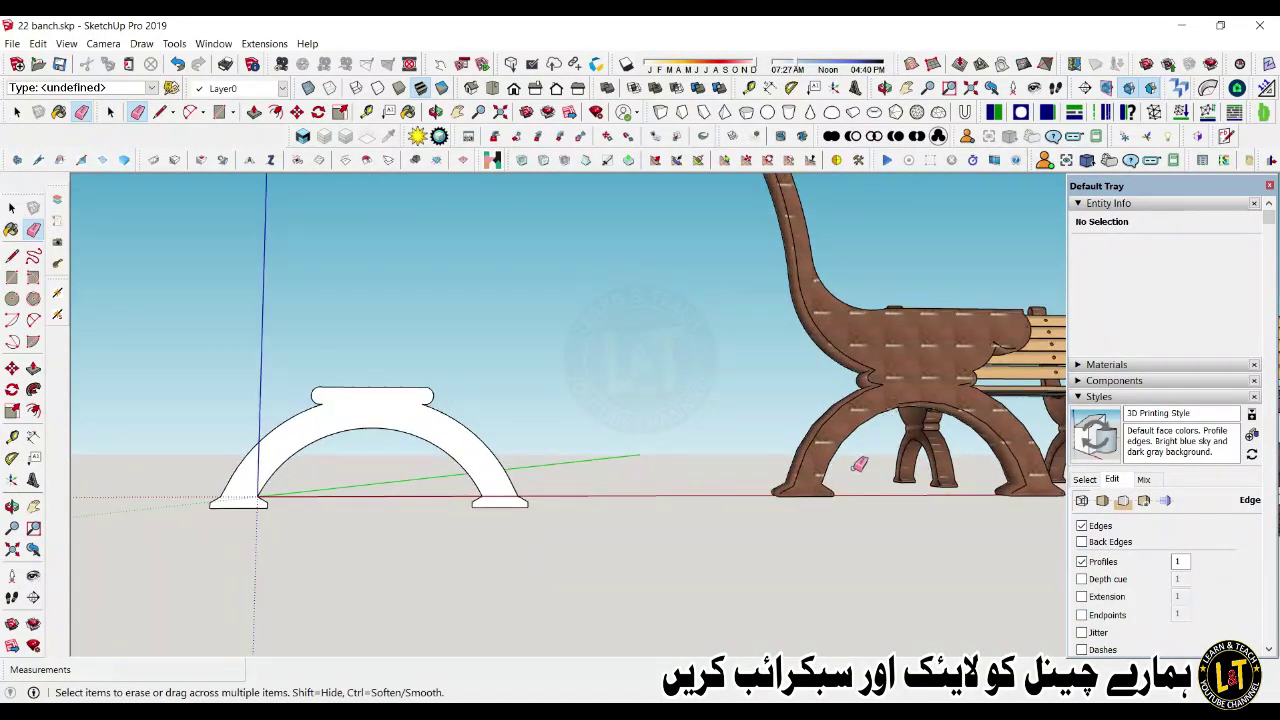
scroll(855, 476, down, 2)
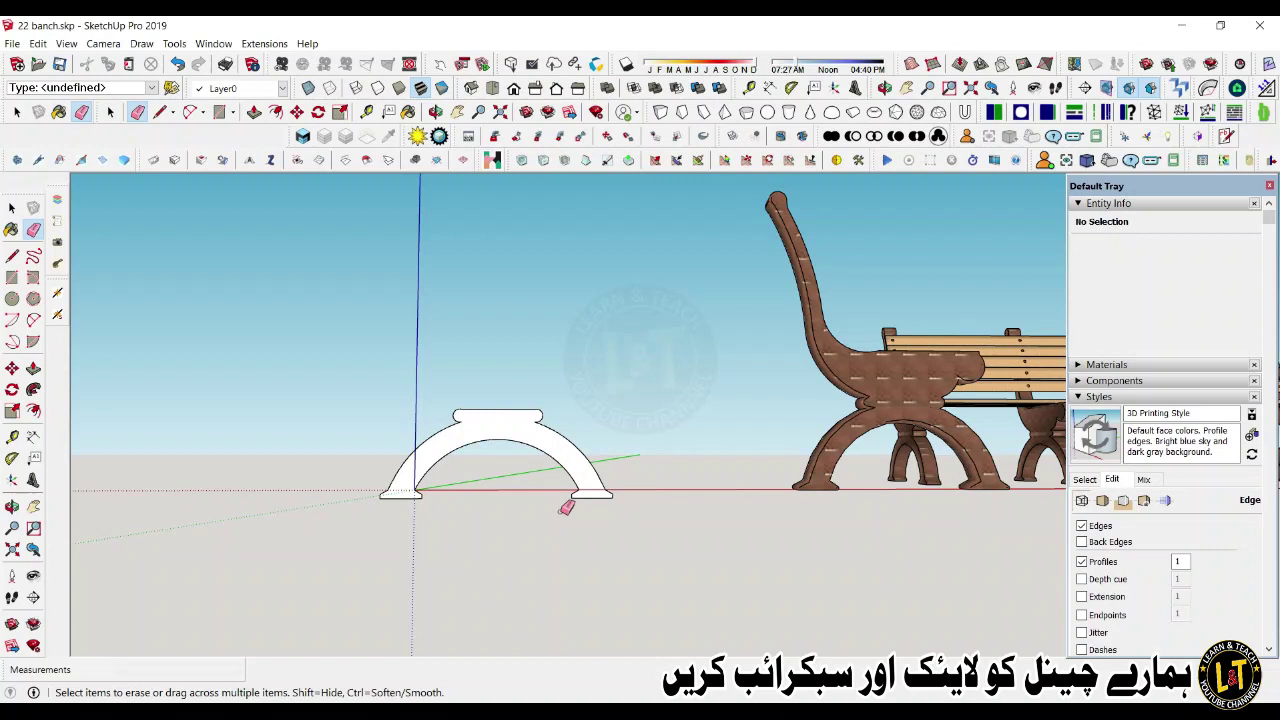
key(l)
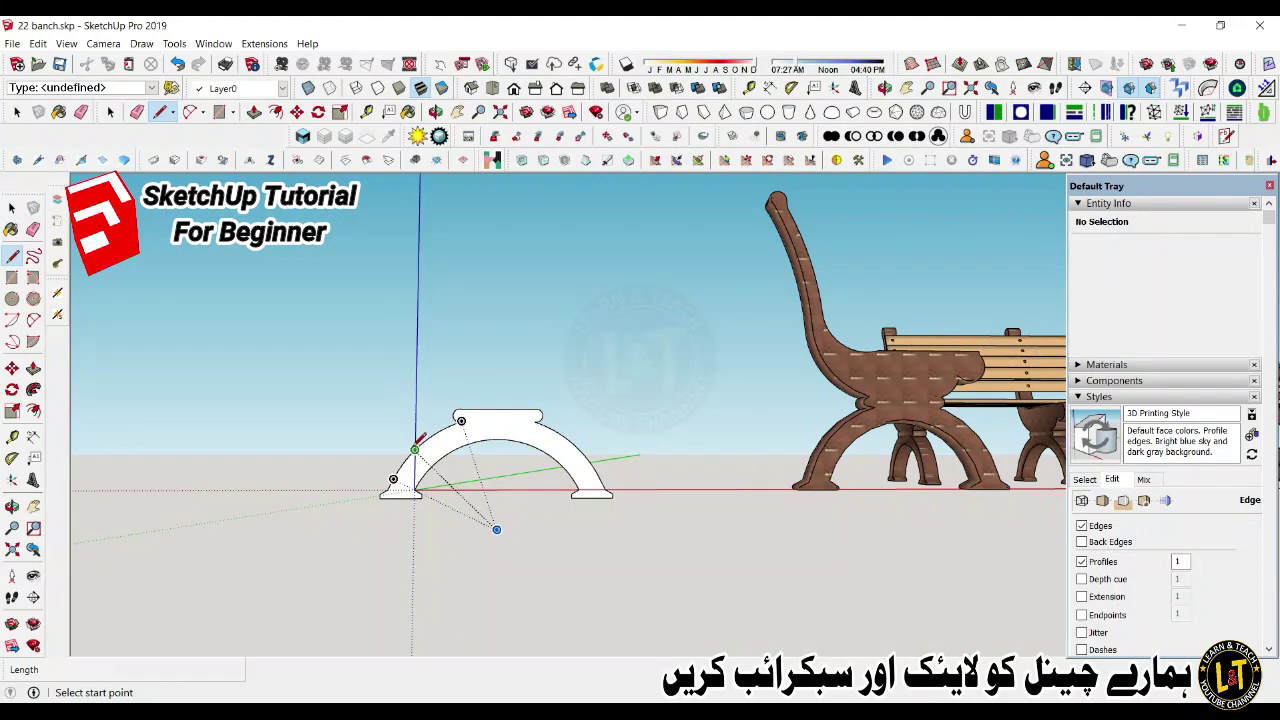
click(380, 497)
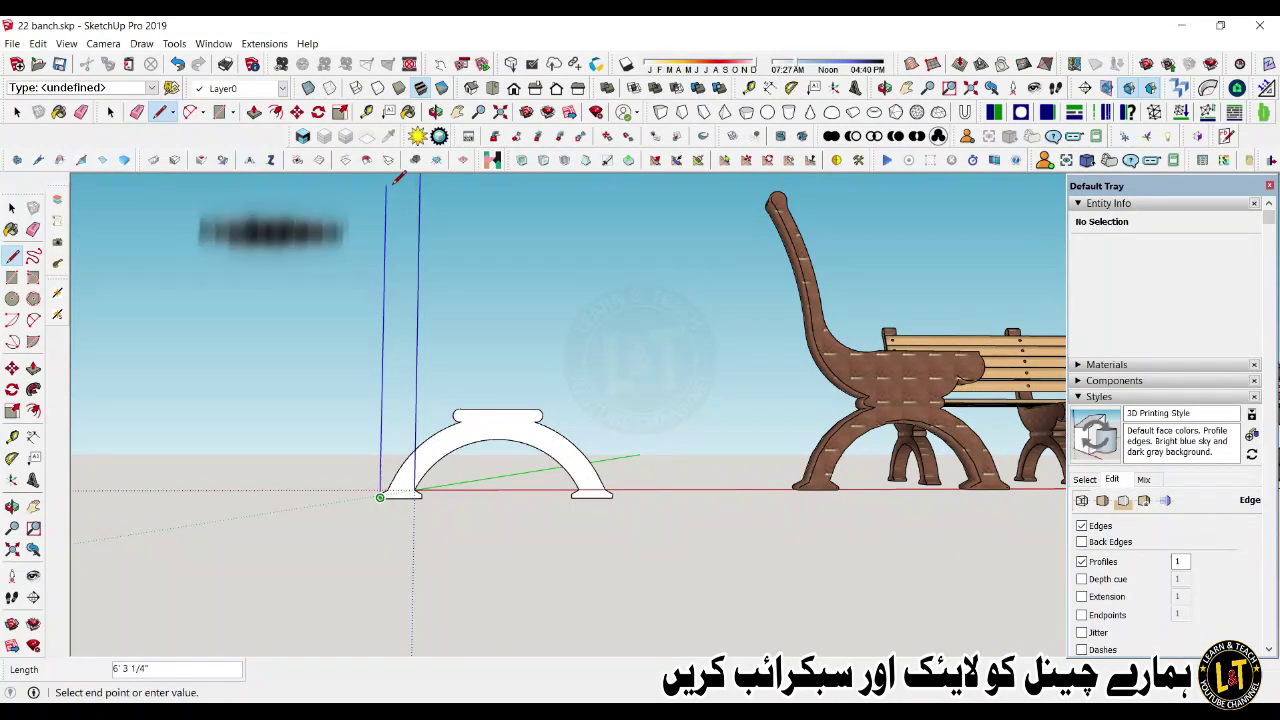
click(647, 188)
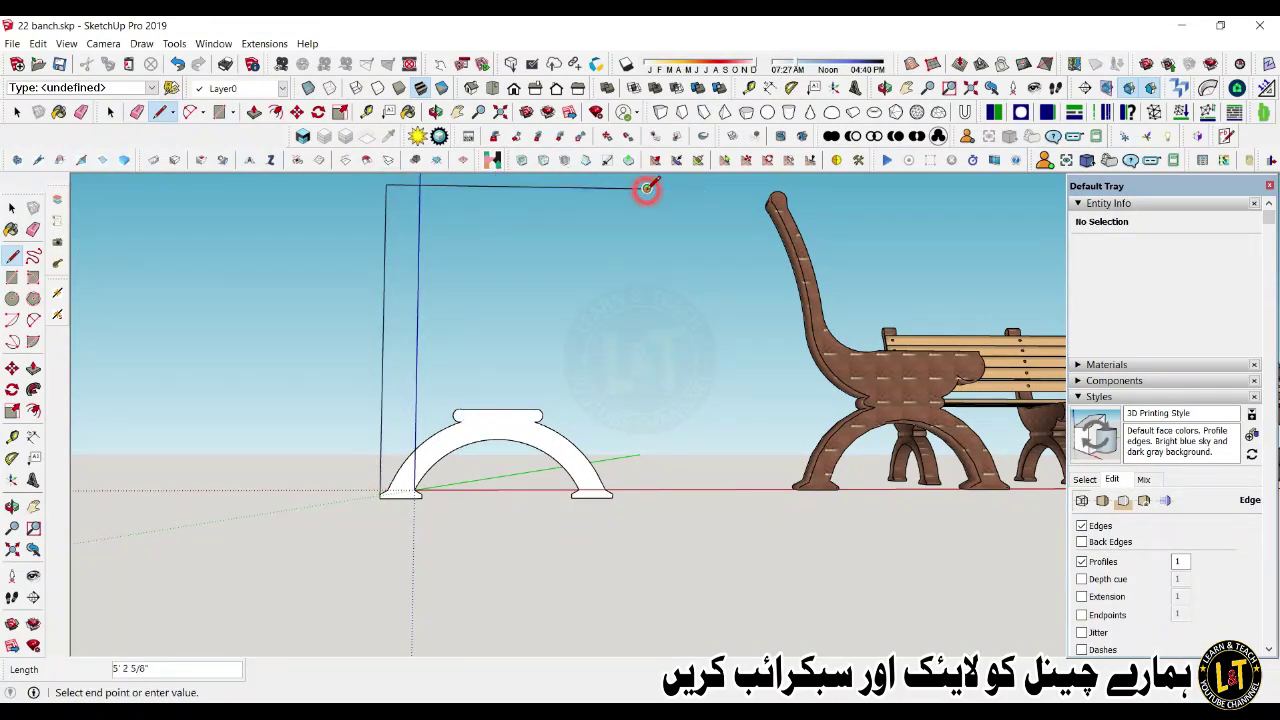
click(611, 495)
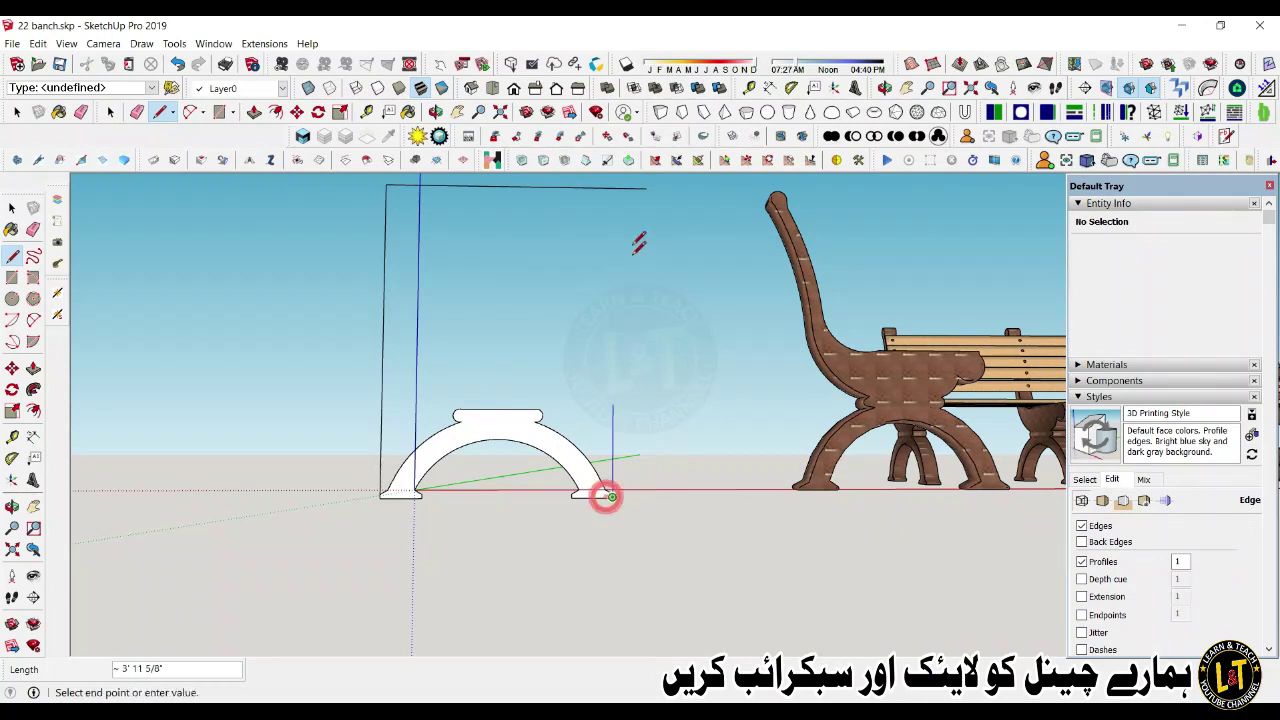
click(613, 187)
key(space)
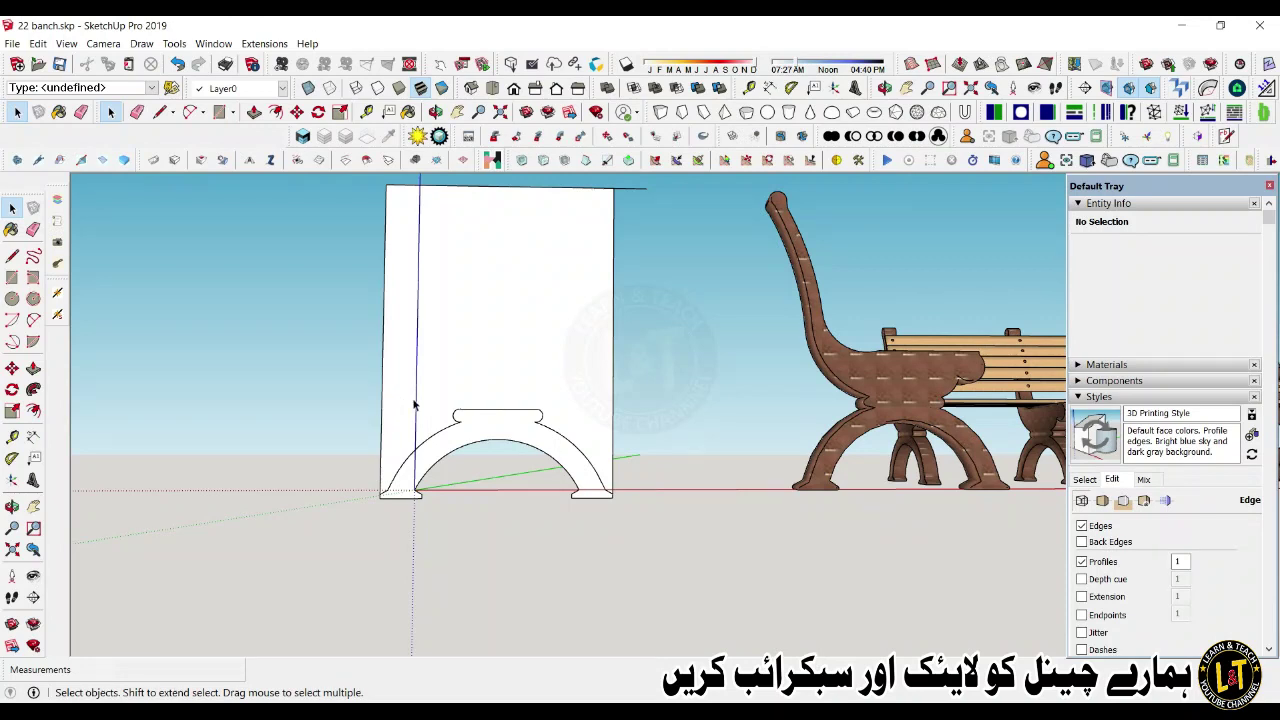
Step: Place a vertical guide about 8" inside the outline's left edge and a horizontal guide above the rounded block
key(l)
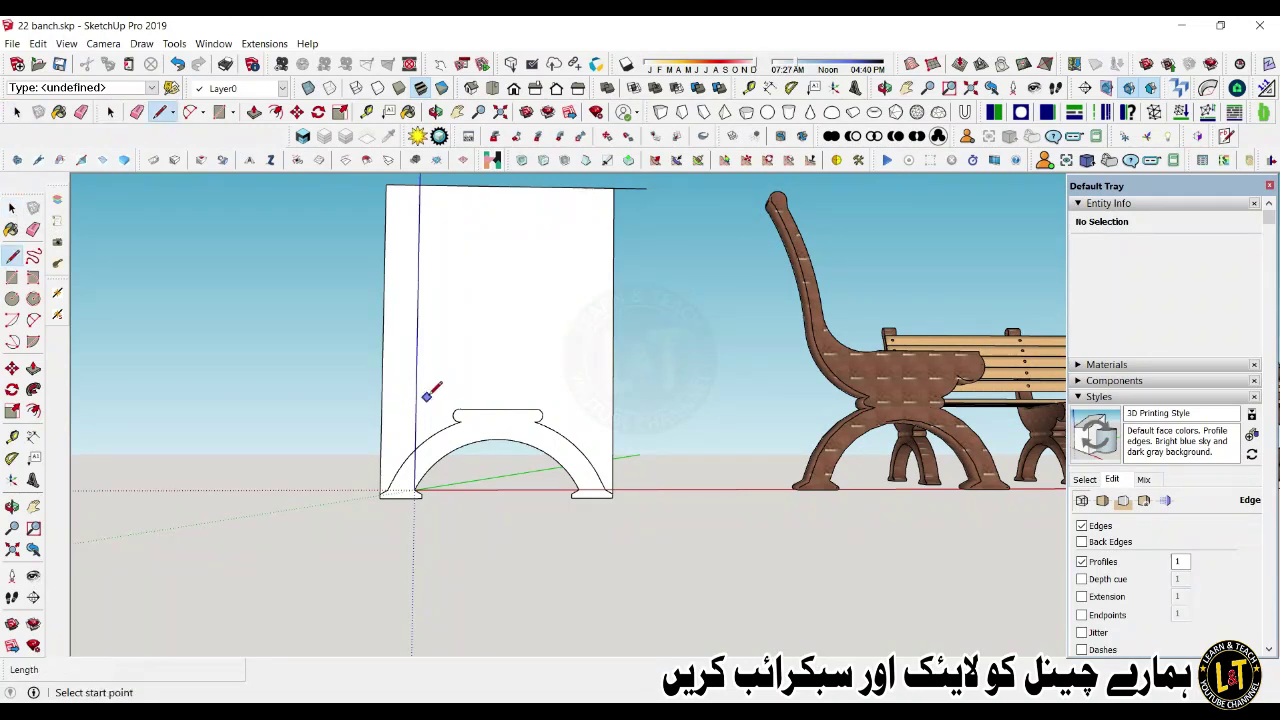
key(t)
click(383, 358)
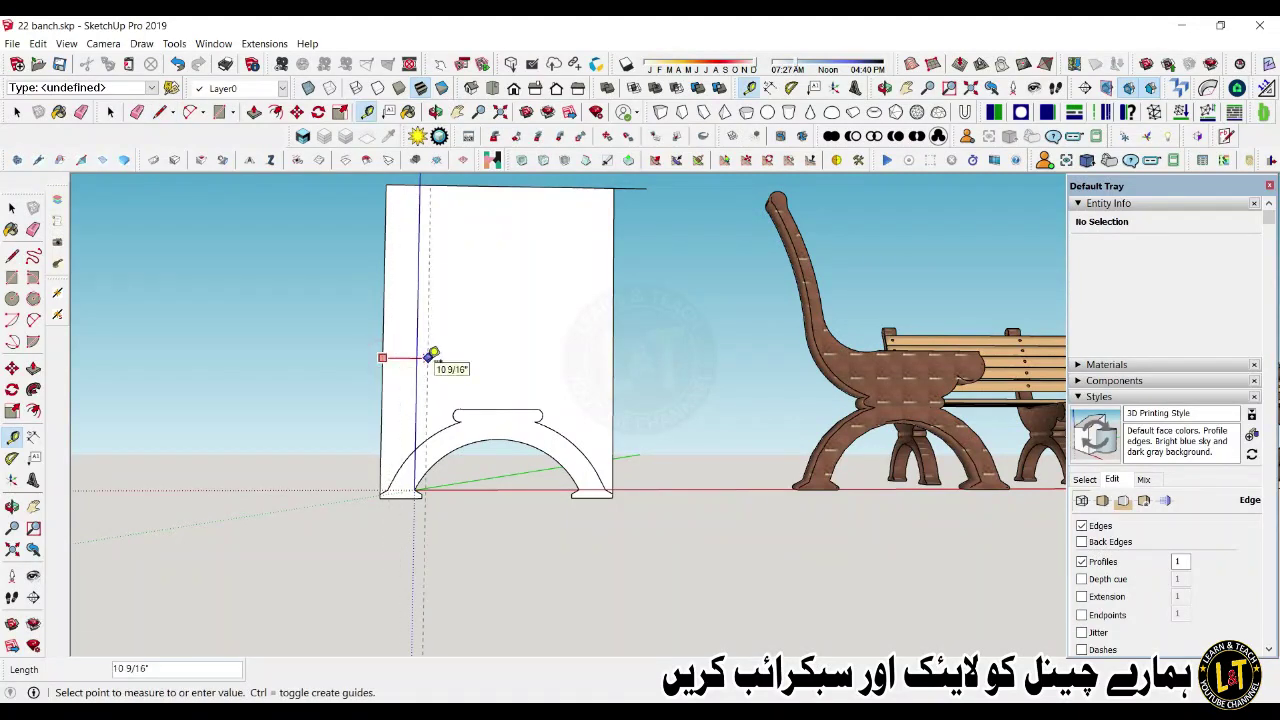
click(418, 359)
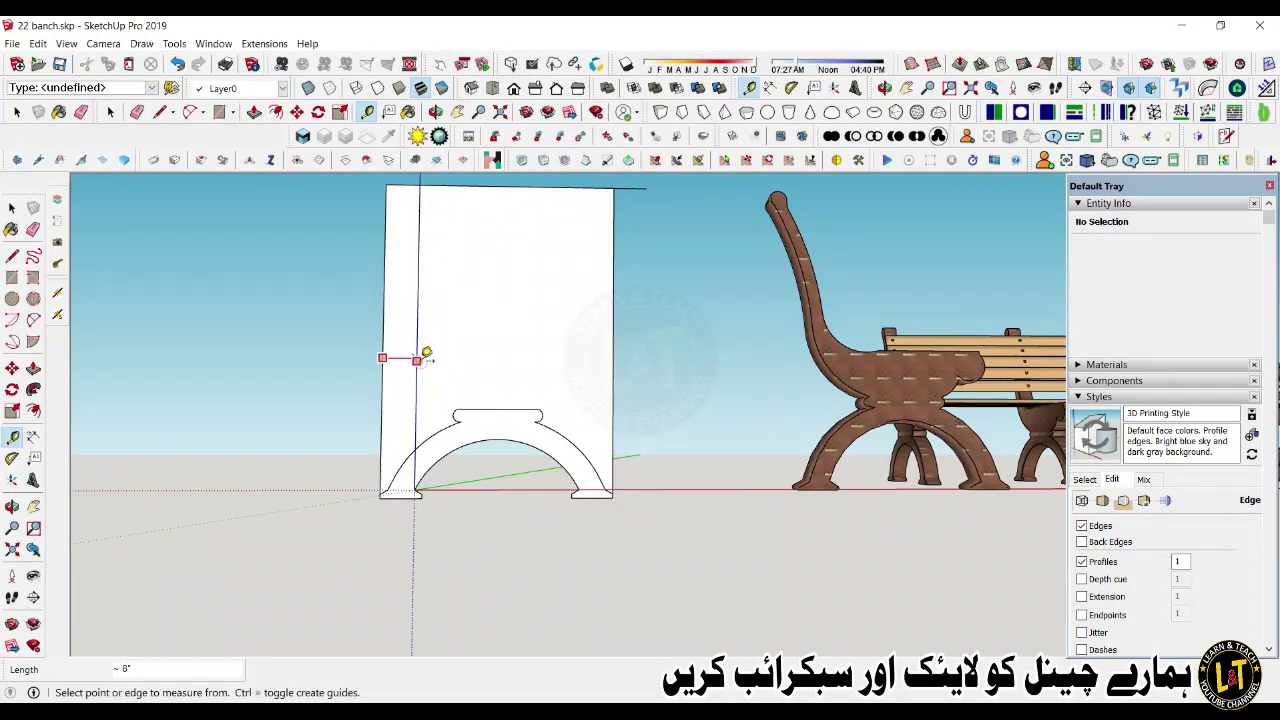
click(498, 408)
click(493, 317)
Step: Draw a two-point arc from the block's upper left end to the guides' intersection, with a bulge of about 4 11/16" toward the outside
key(q)
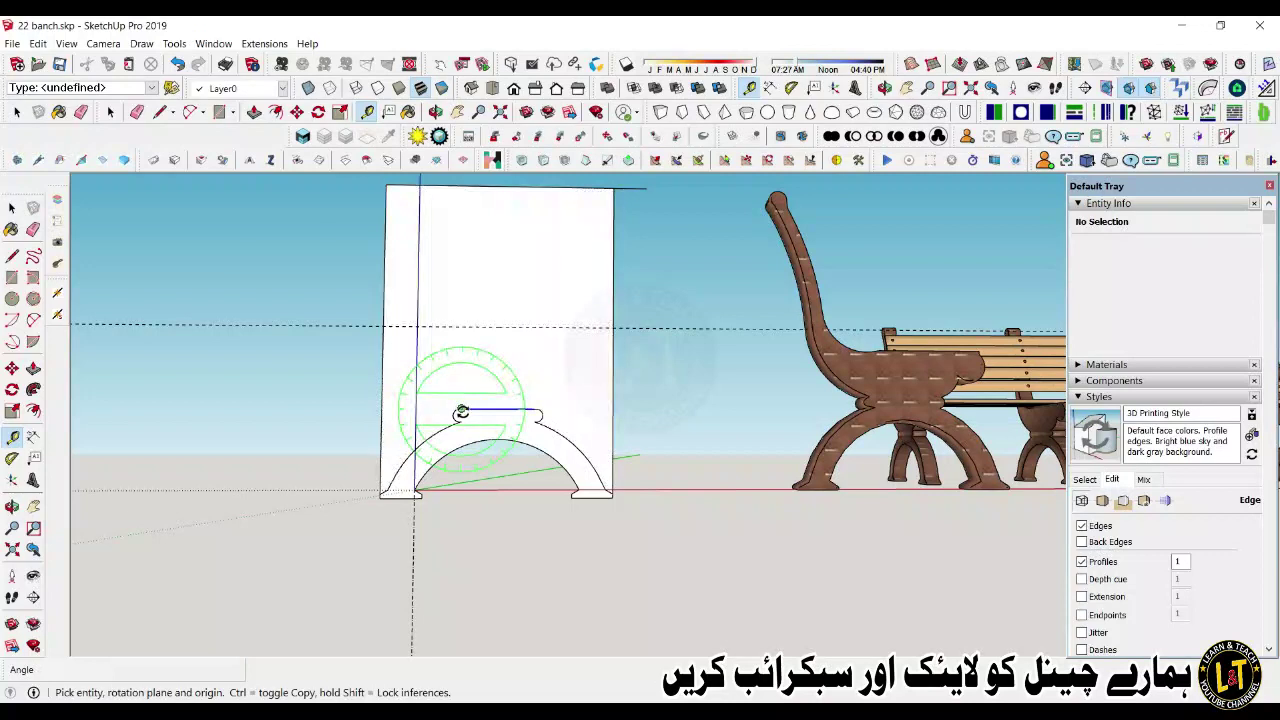
key(a)
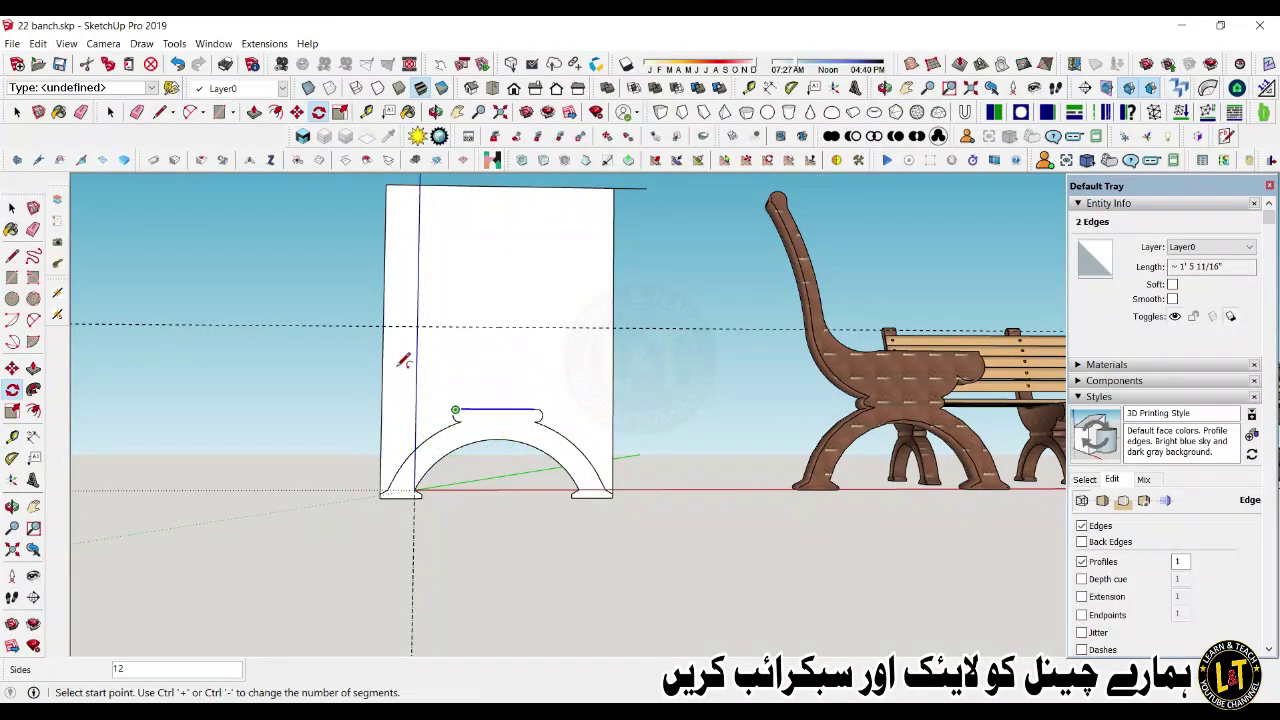
click(462, 408)
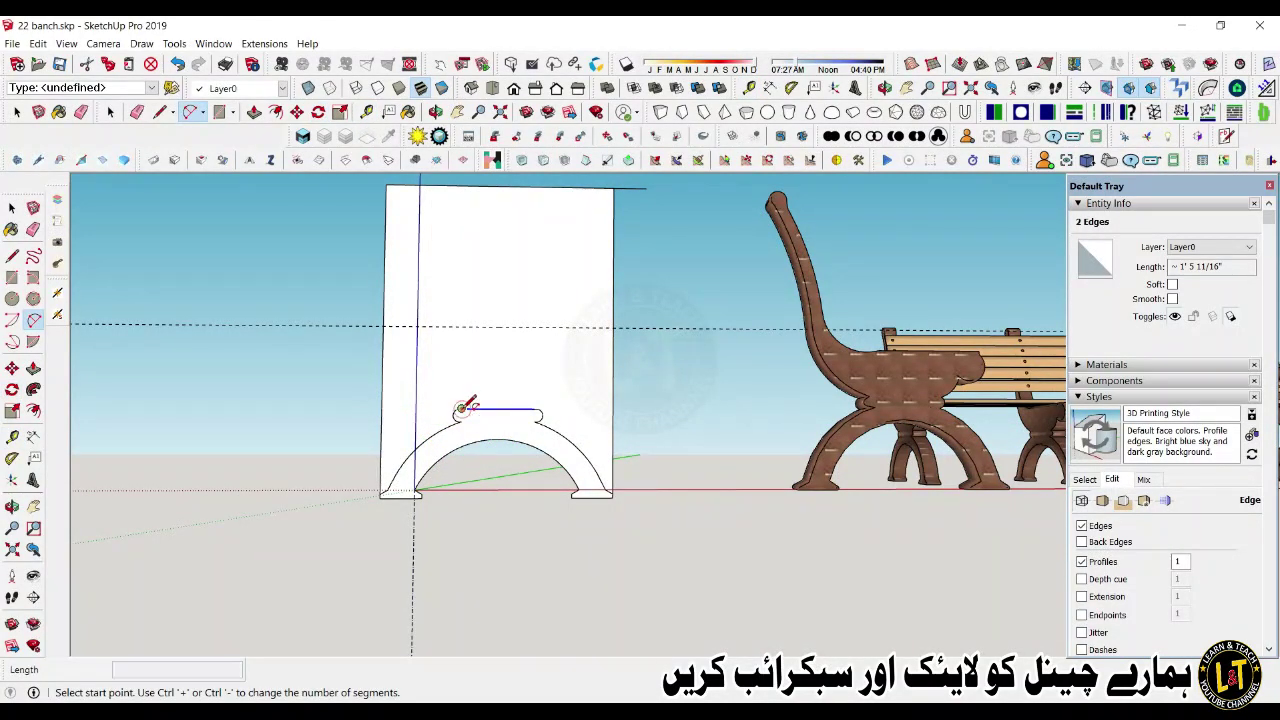
click(418, 324)
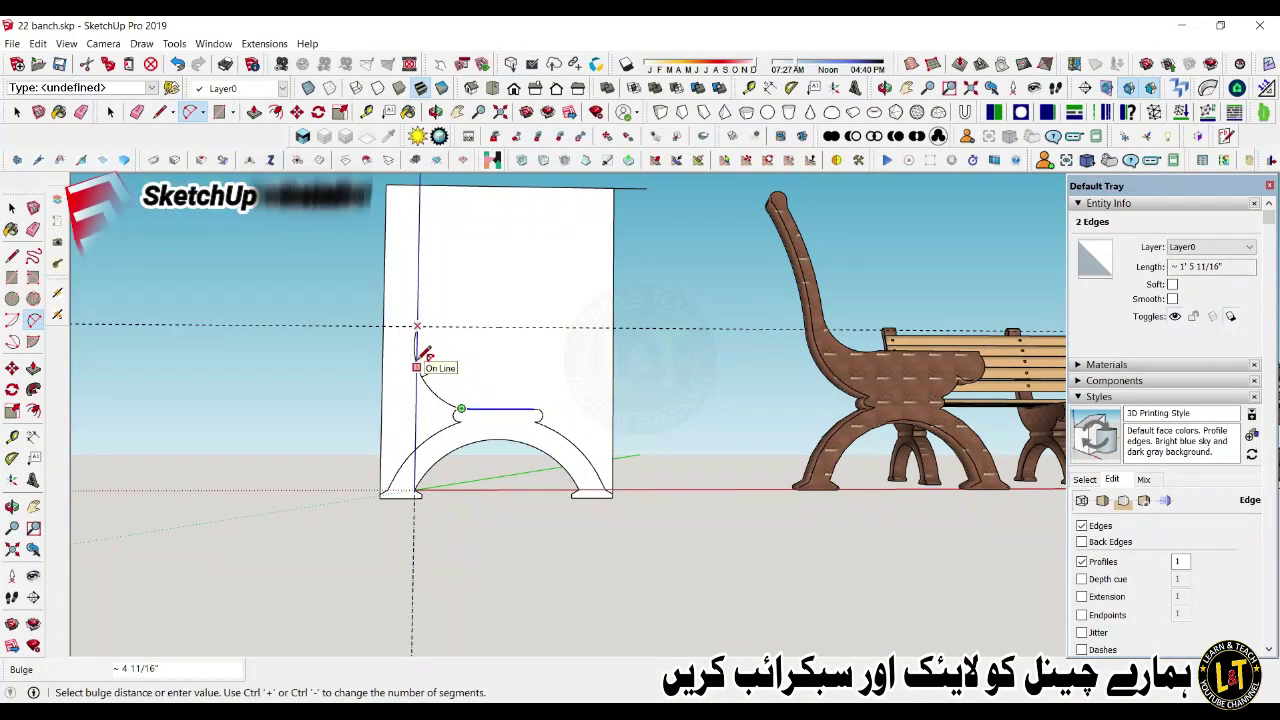
click(418, 360)
click(421, 355)
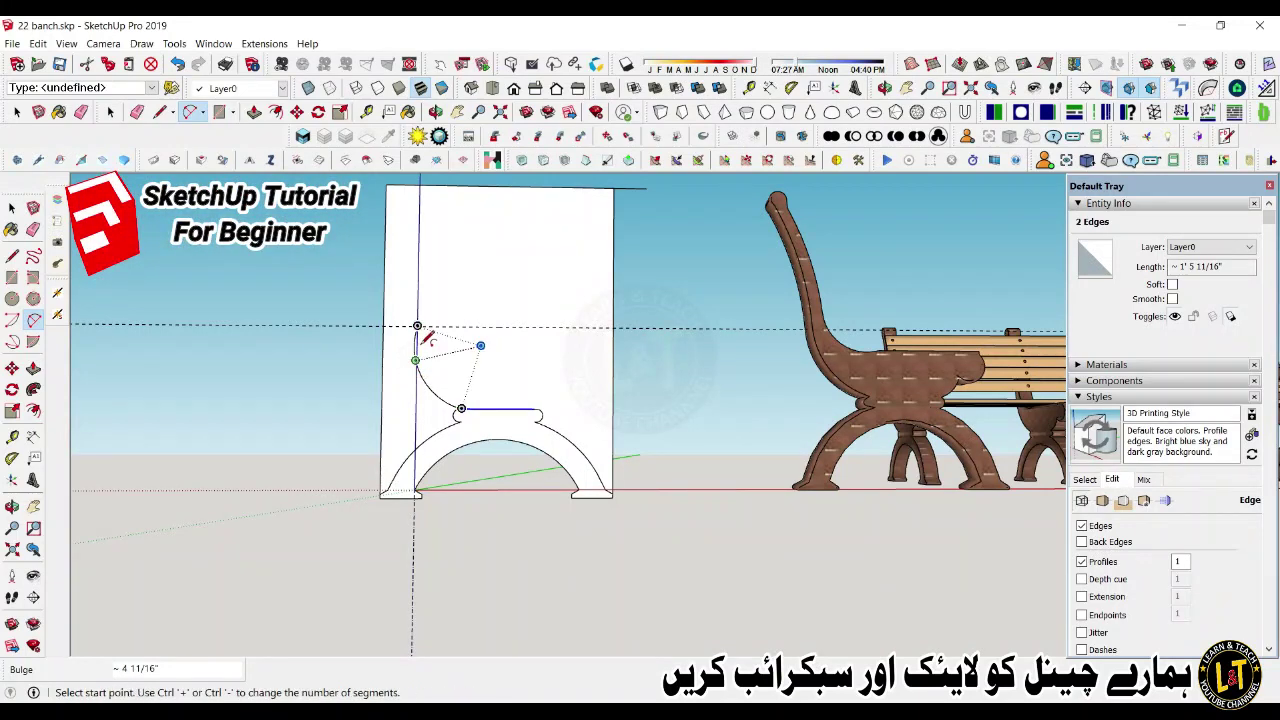
Step: Draw a tangent two-point arc from the previous arc's upper end to a point near the outline's top edge, about 2' 3 3/4" long
click(419, 325)
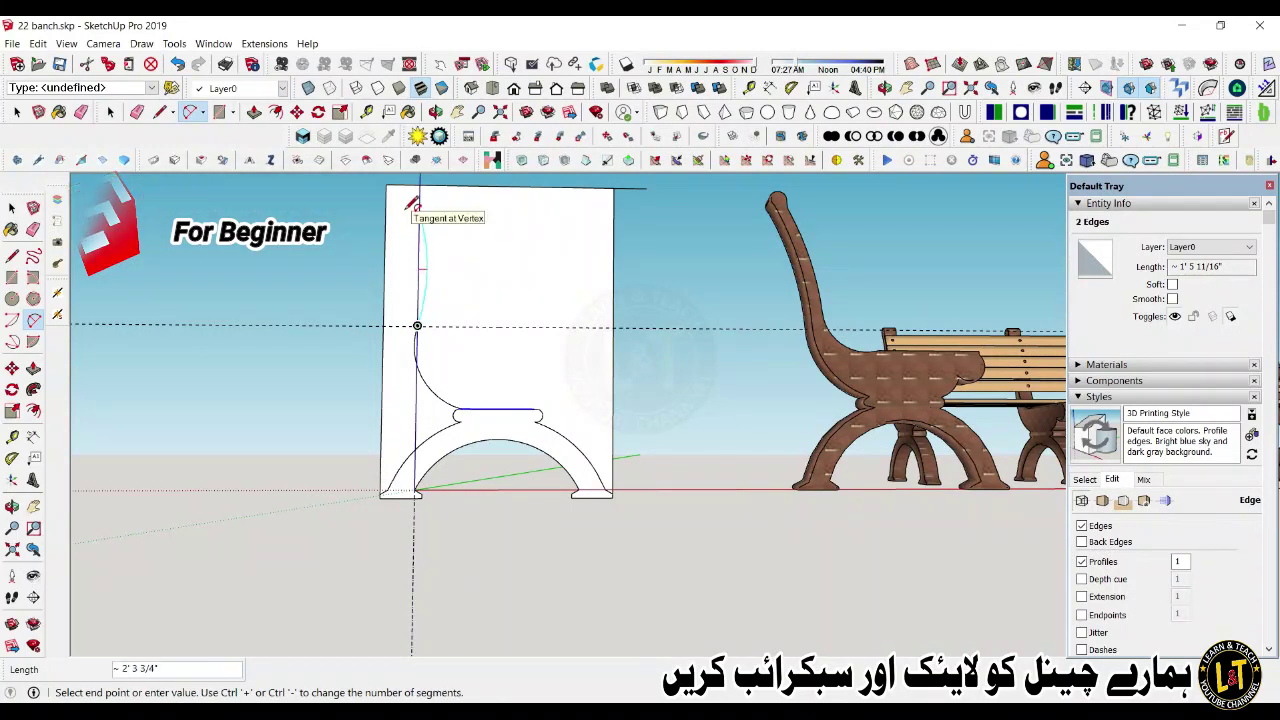
click(413, 200)
click(410, 205)
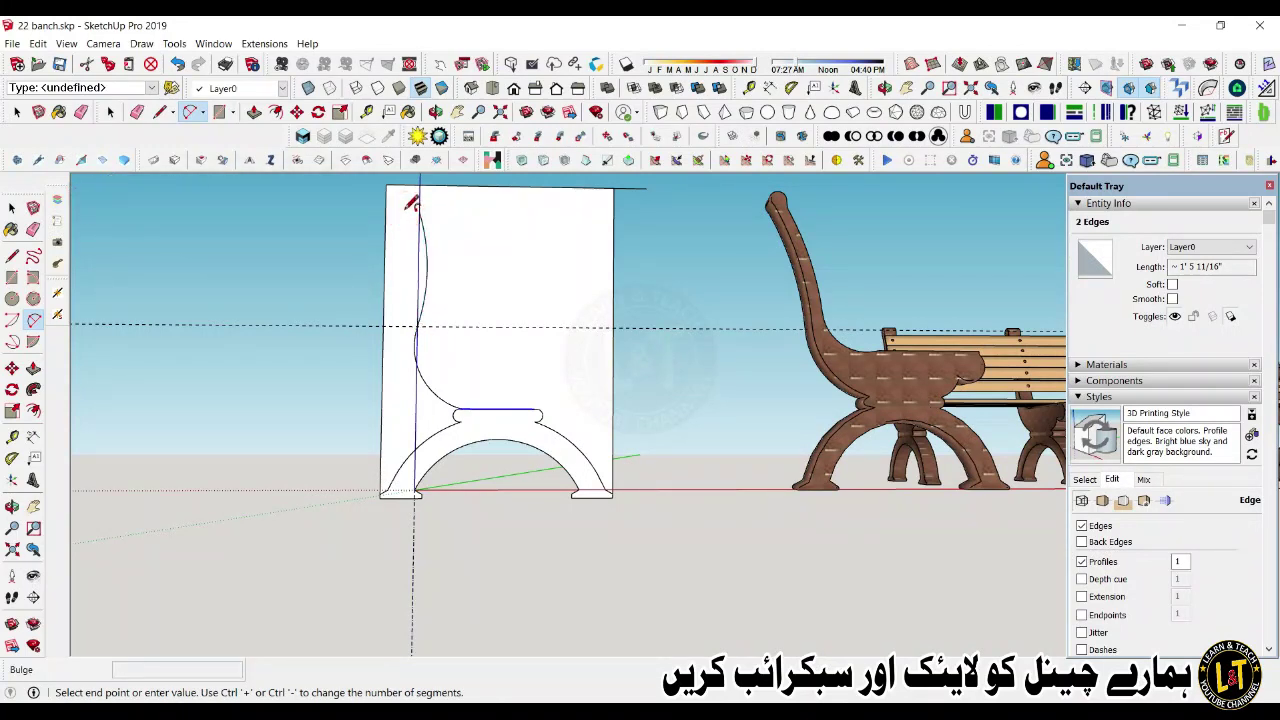
scroll(416, 201, up, 3)
scroll(416, 272, down, 3)
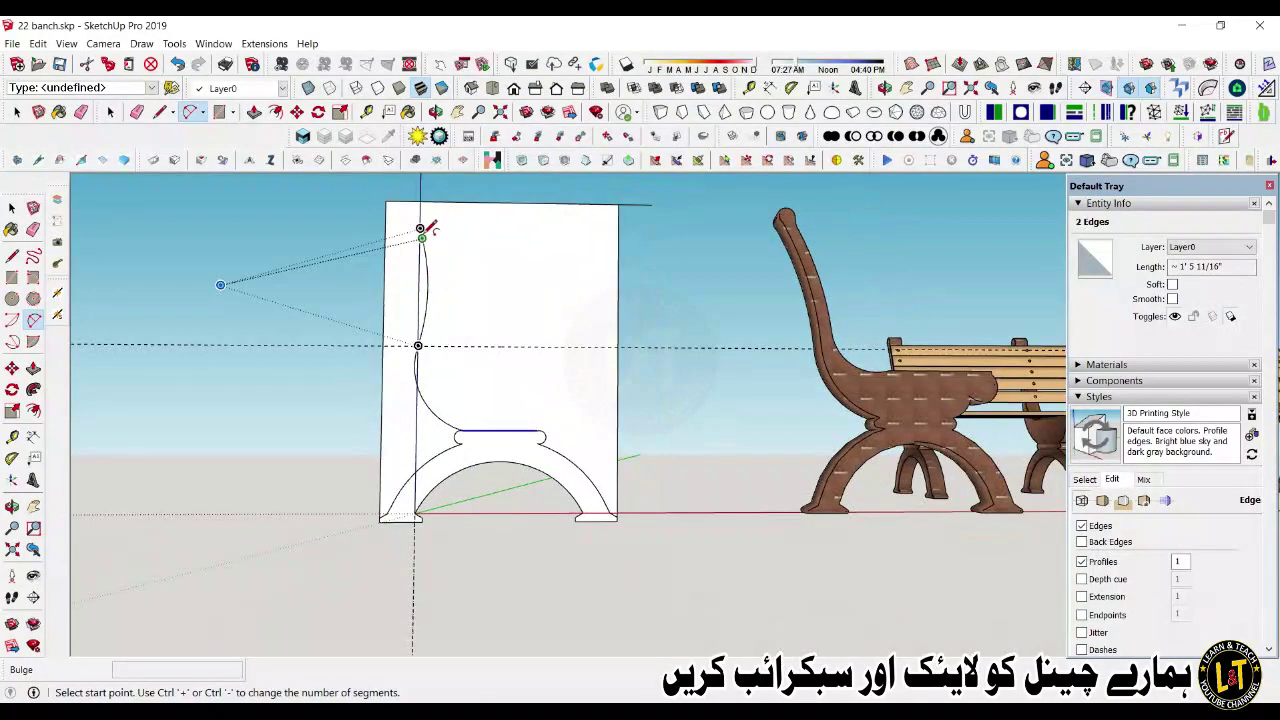
scroll(413, 221, up, 2)
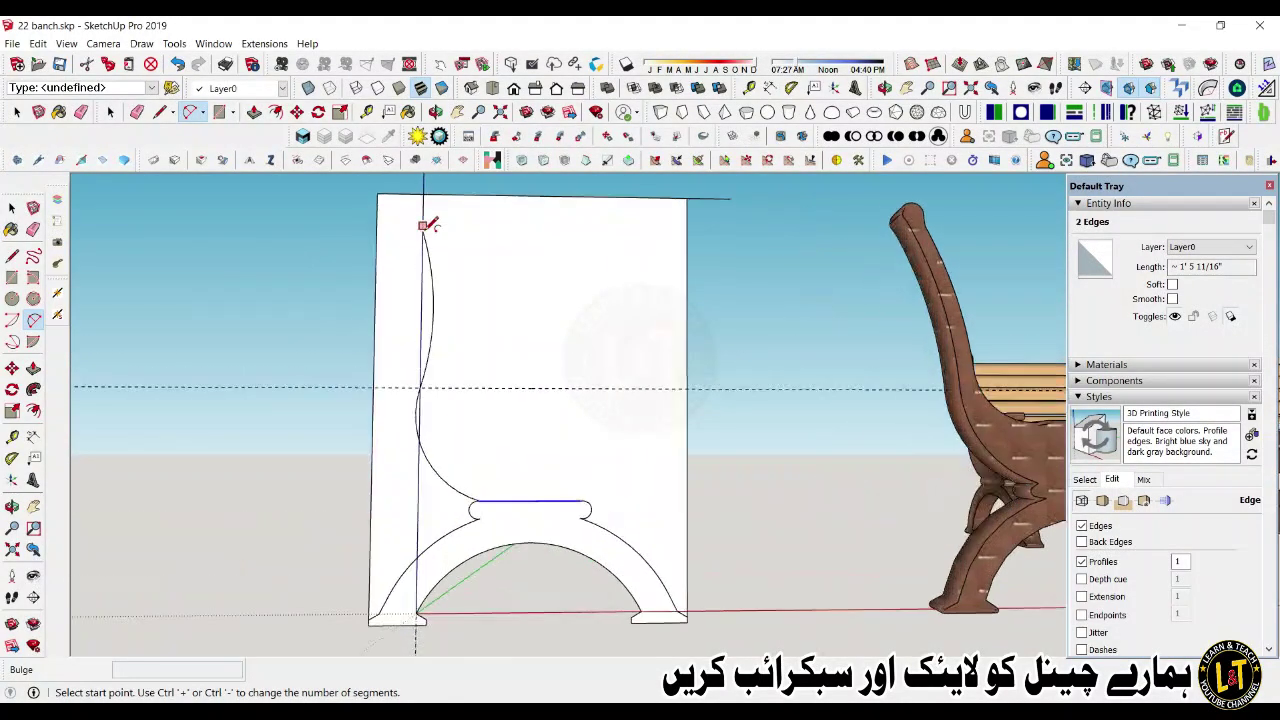
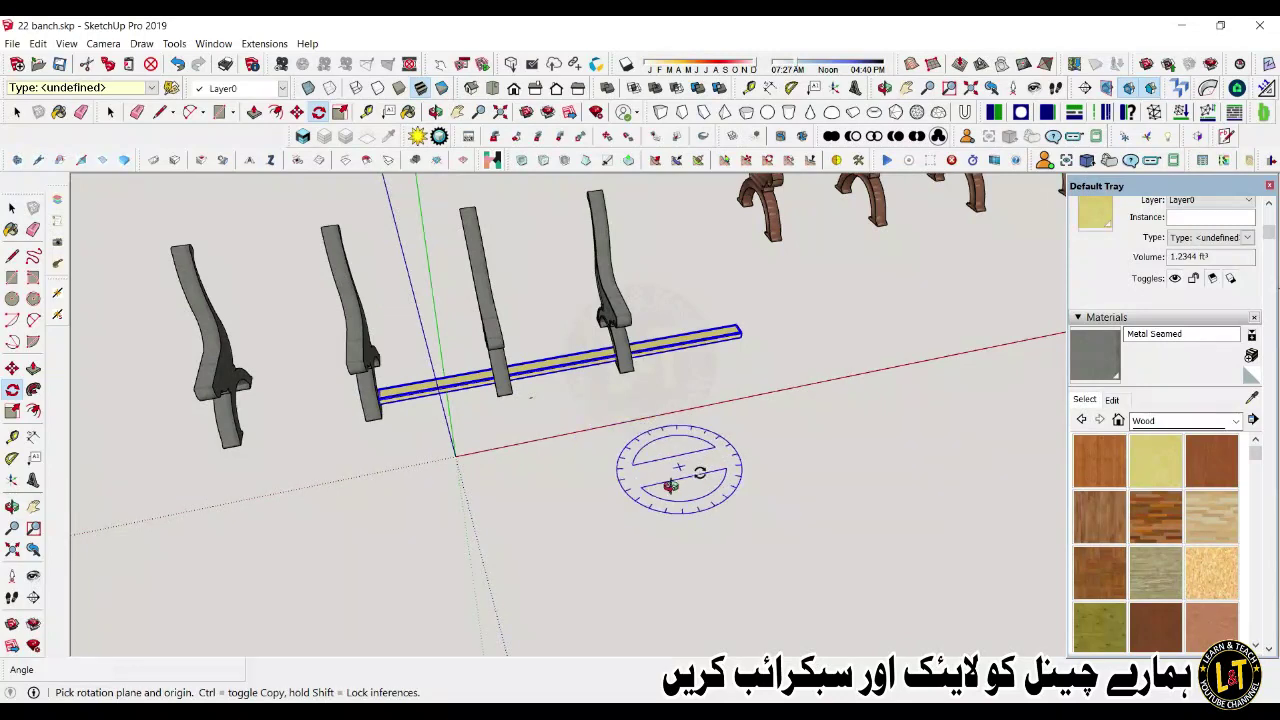
middle_drag(763, 337, 610, 335)
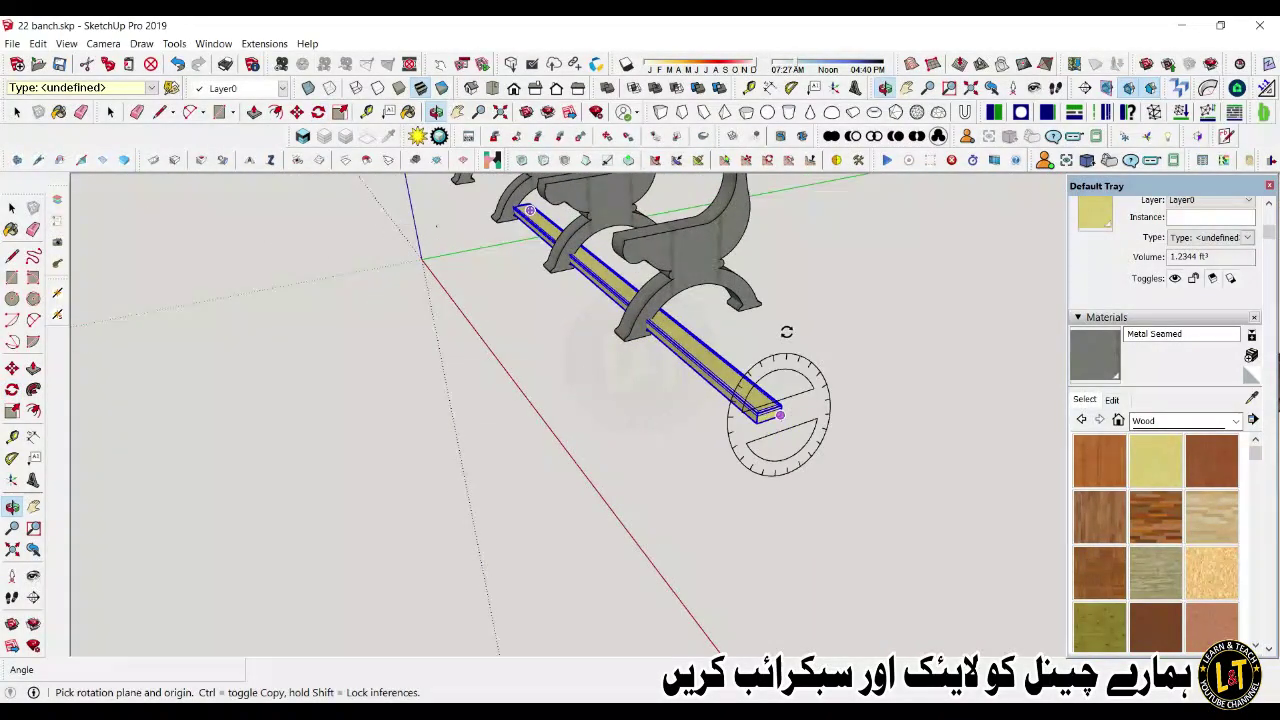
scroll(765, 410, up, 2)
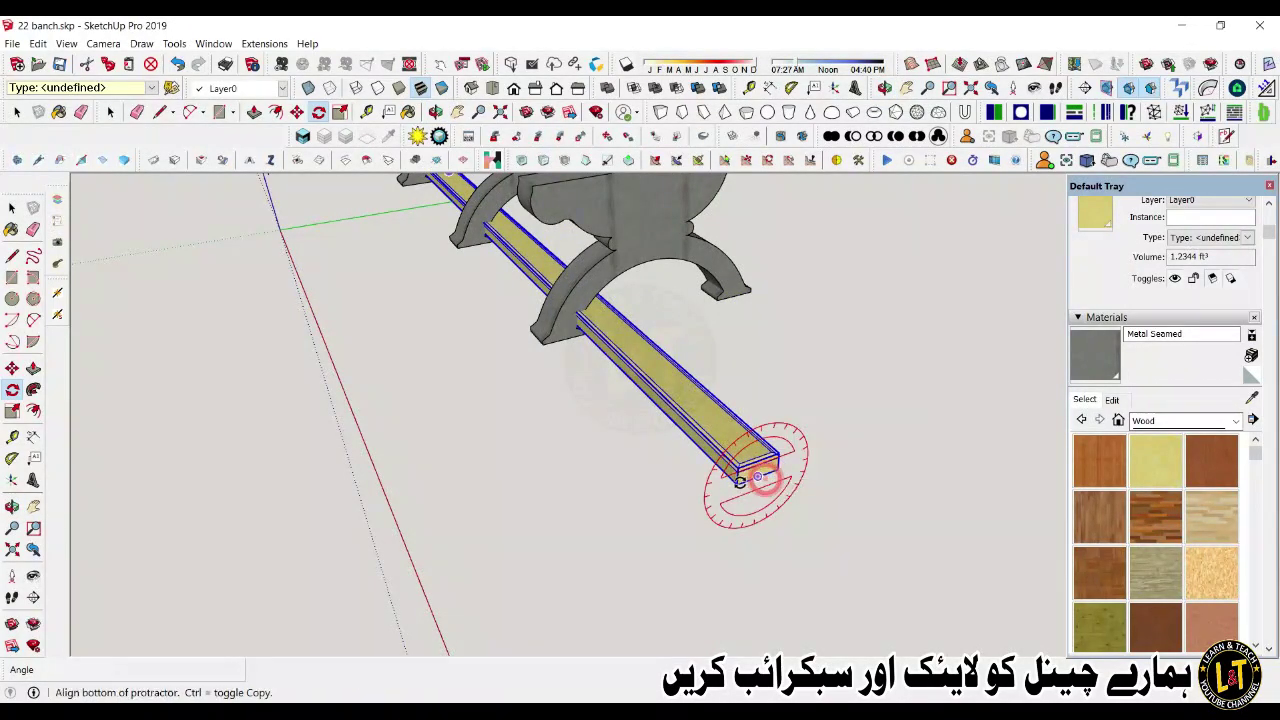
key(Escape)
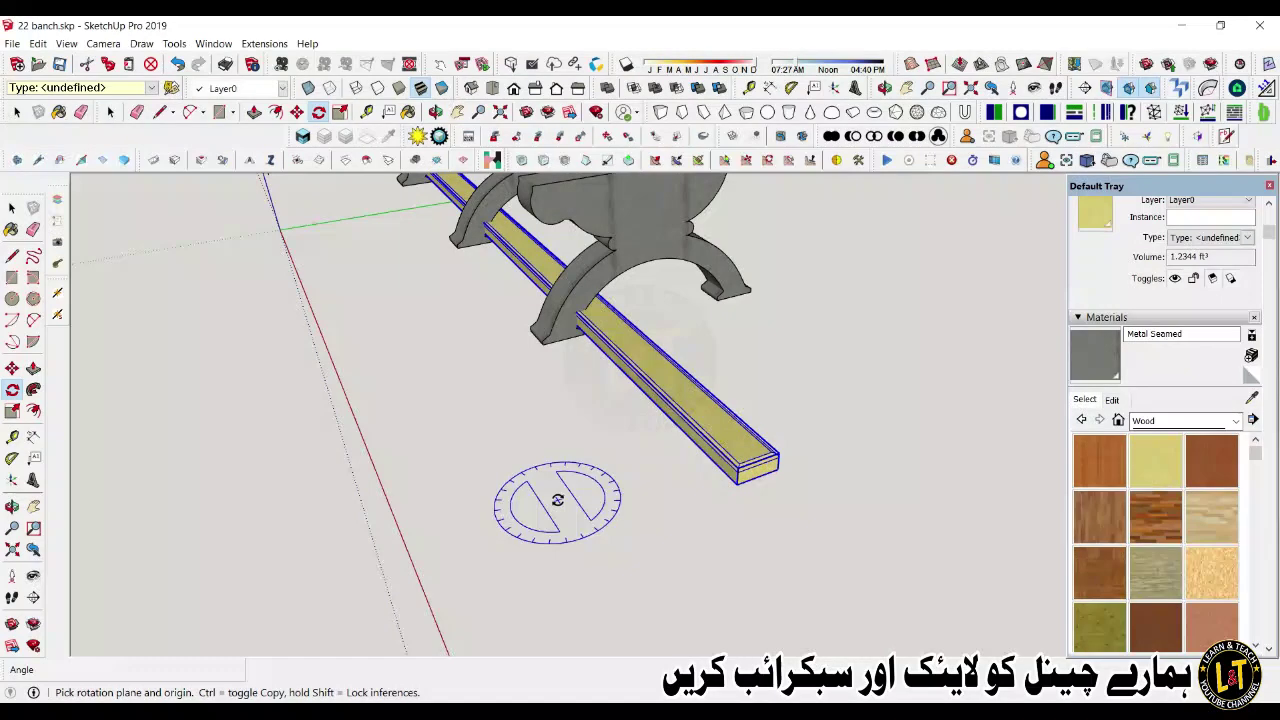
Step: Move the wooden plank by its end's lower edge up onto the seat surface of the frames
key(space)
key(m)
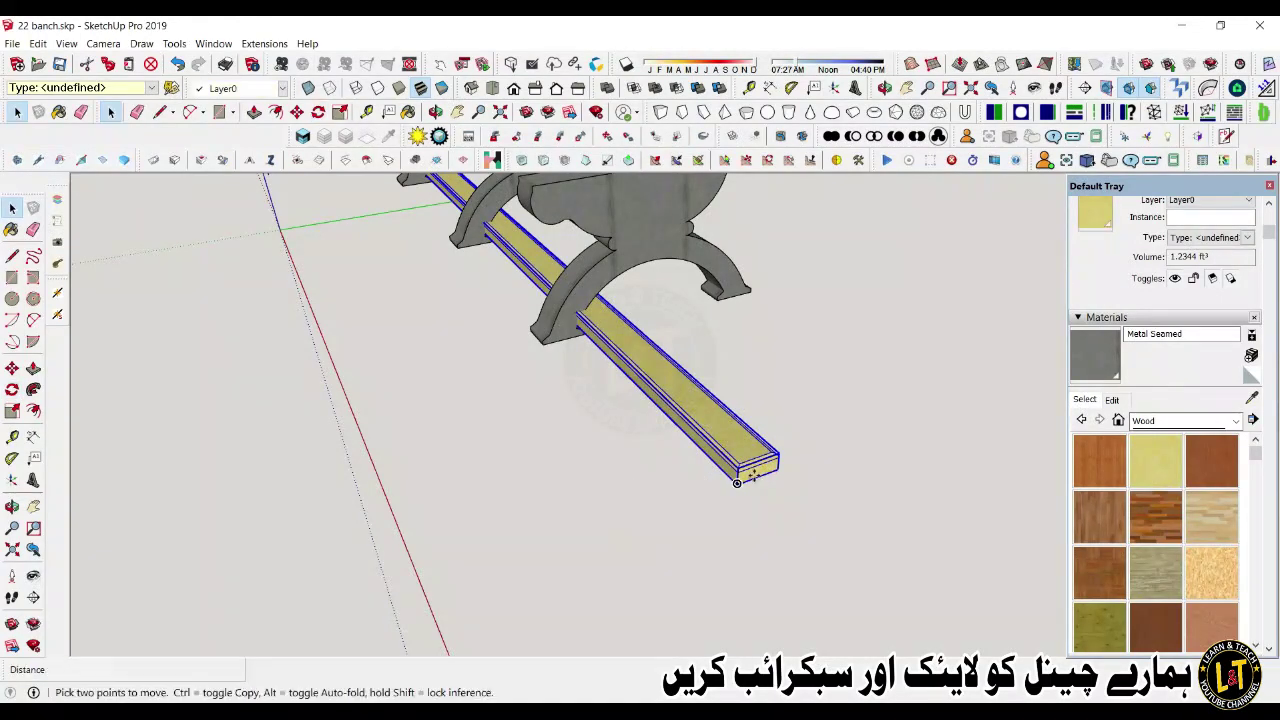
click(760, 477)
scroll(706, 372, down, 3)
middle_drag(697, 495, 697, 440)
click(696, 263)
scroll(501, 505, down, 3)
middle_drag(501, 505, 190, 520)
Step: Slide the plank lengthwise along the seats so it spans all four bench frames
scroll(650, 421, up, 2)
scroll(650, 421, up, 3)
middle_drag(760, 425, 590, 475)
scroll(612, 418, up, 2)
middle_drag(614, 417, 1000, 400)
scroll(529, 391, up, 1)
click(588, 360)
click(488, 373)
scroll(488, 373, down, 4)
scroll(818, 357, down, 5)
middle_drag(354, 528, 480, 560)
key(space)
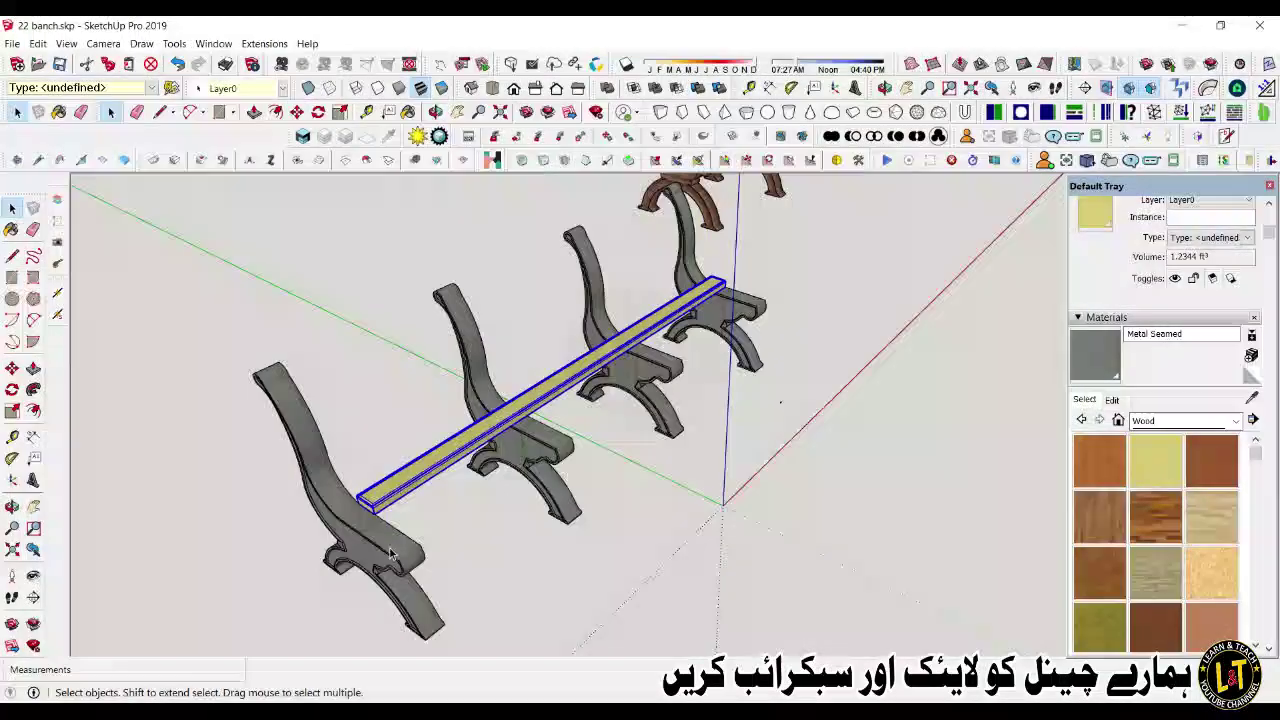
Step: Move the nearest end frame 2" inward along the plank
click(390, 560)
key(m)
click(485, 551)
text(2)
key(Return)
key(space)
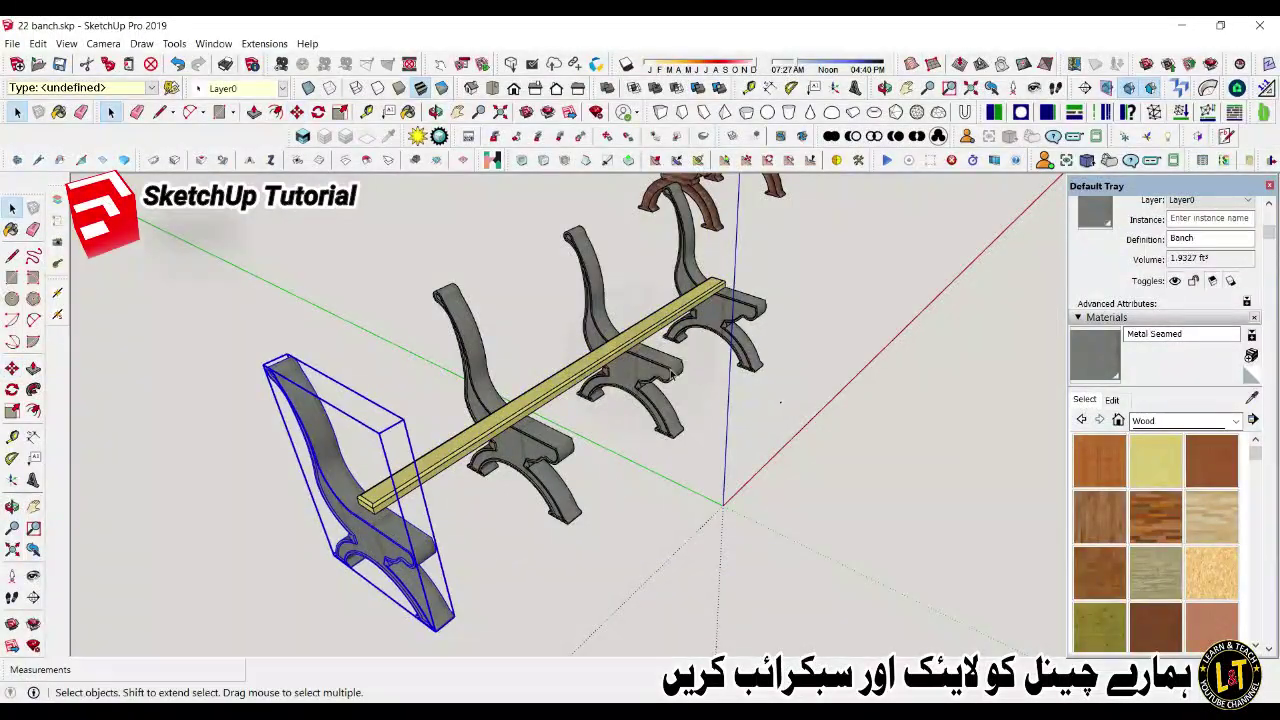
Step: Move the far end frame 2" inward along the plank
click(727, 328)
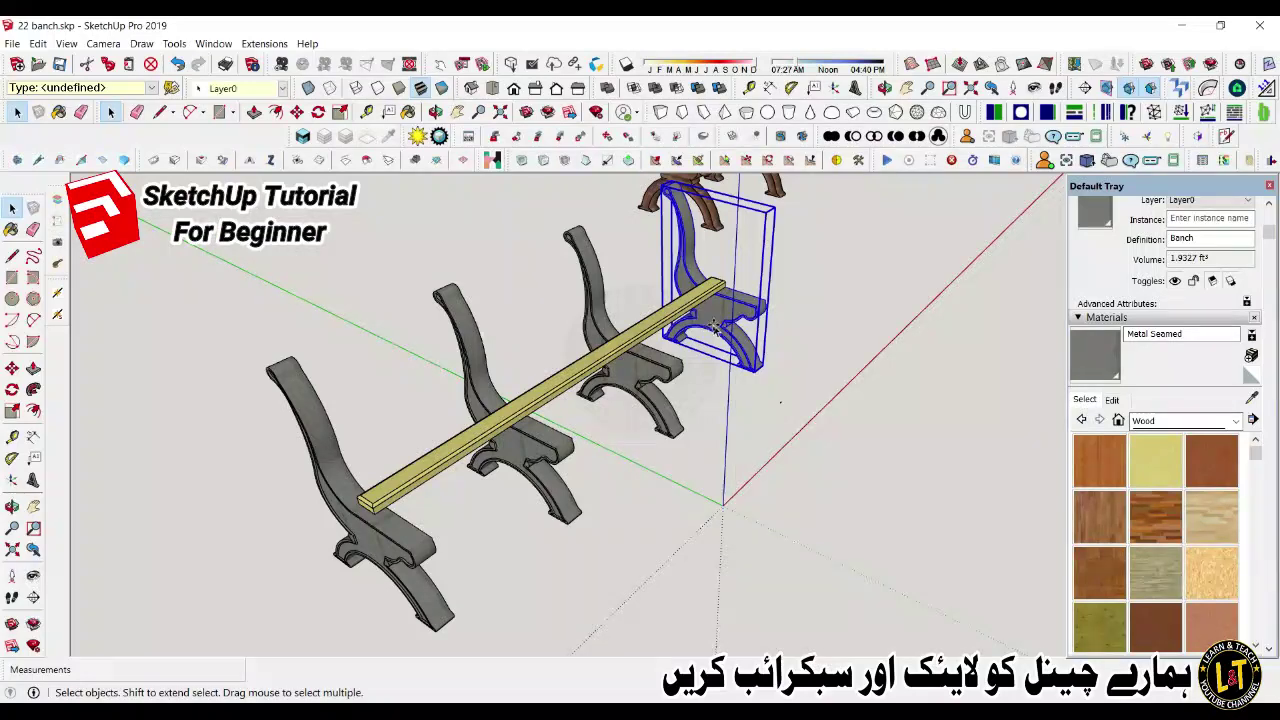
key(m)
click(714, 326)
text(2)
key(Return)
key(space)
Step: Move the plank back so its rear lower corner sits where the flat seat meets the backrest curve
scroll(376, 488, up, 6)
click(378, 484)
key(m)
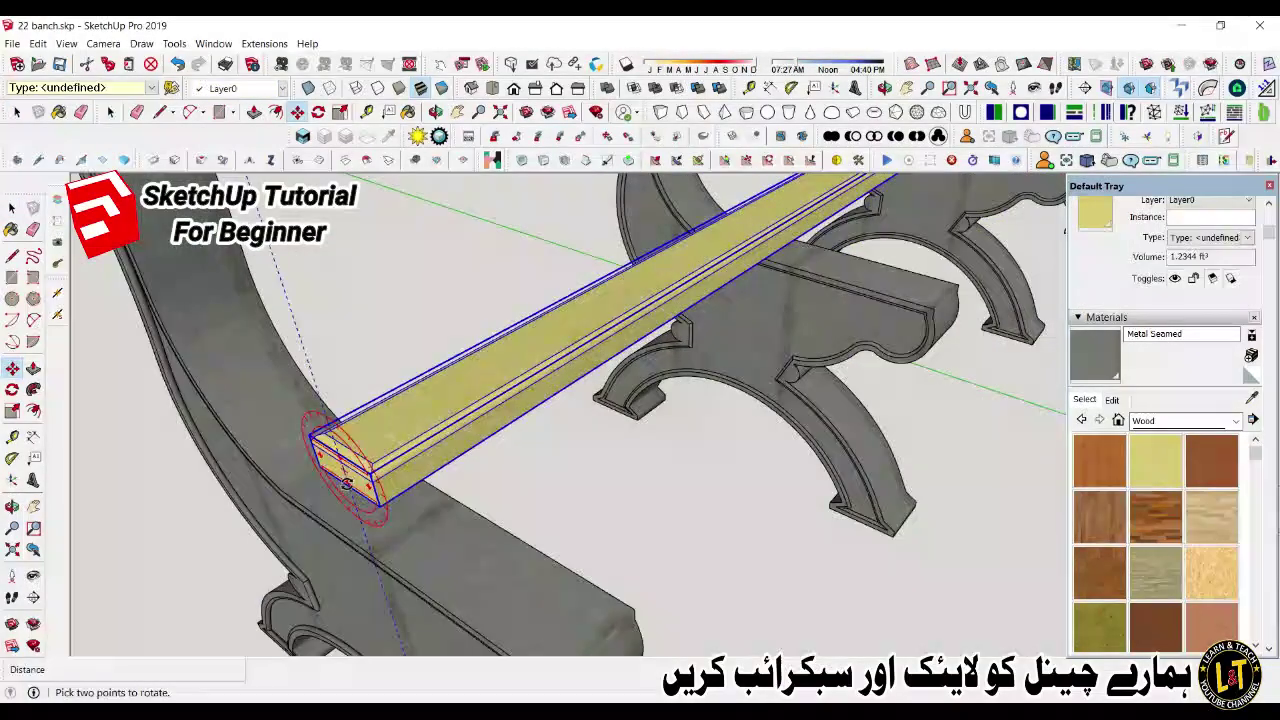
click(320, 467)
click(282, 490)
middle_drag(284, 490, 538, 546)
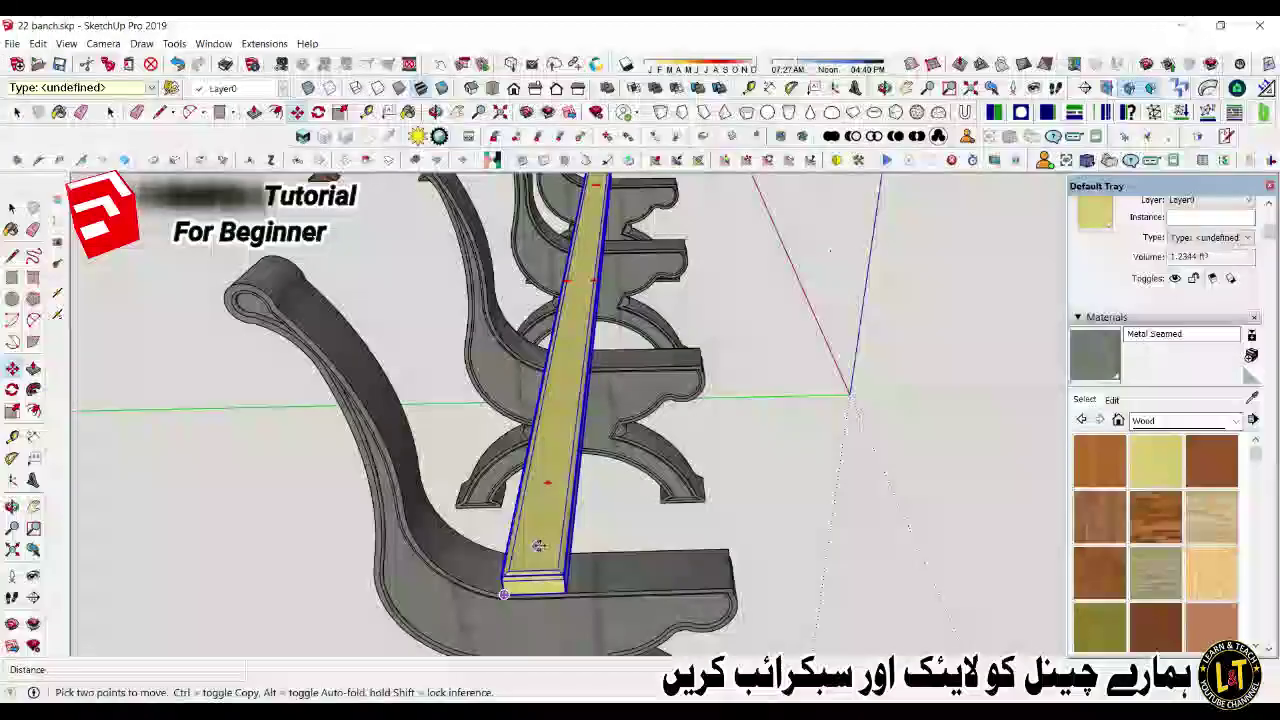
scroll(495, 528, down, 4)
key(space)
Step: Scale the plank across its width to make it narrower
scroll(530, 540, up, 4)
key(s)
click(573, 265)
click(560, 265)
key(space)
click(726, 514)
Step: Copy the plank 1' 6 5/8" to the seat's front end and divide the spacing by 4 to make five slats
click(472, 560)
scroll(474, 563, up, 5)
key(m)
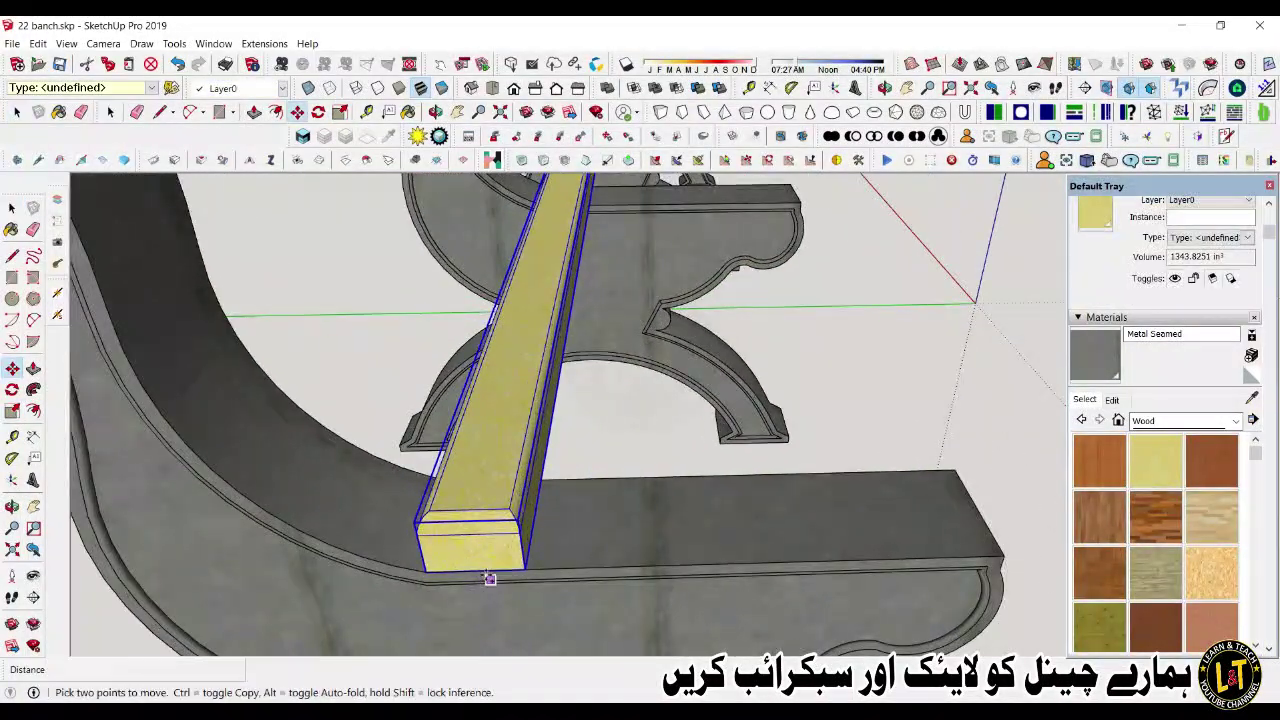
click(938, 553)
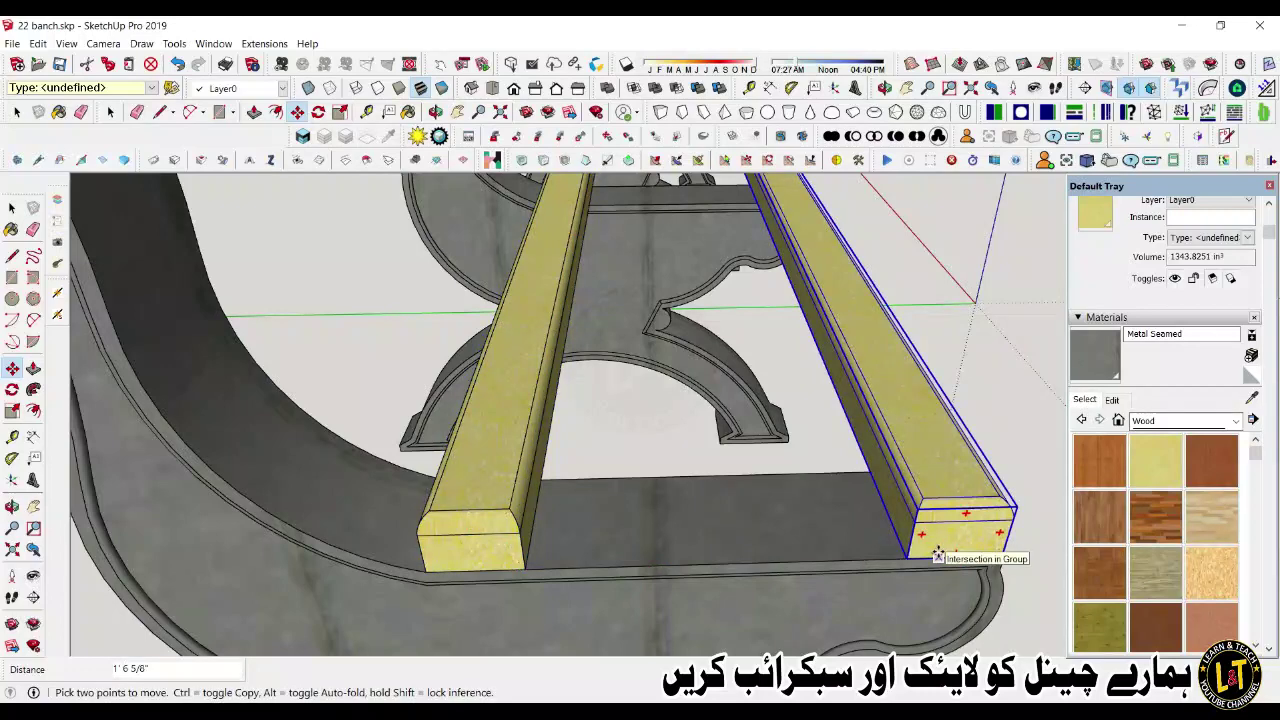
text(/3)
key(Return)
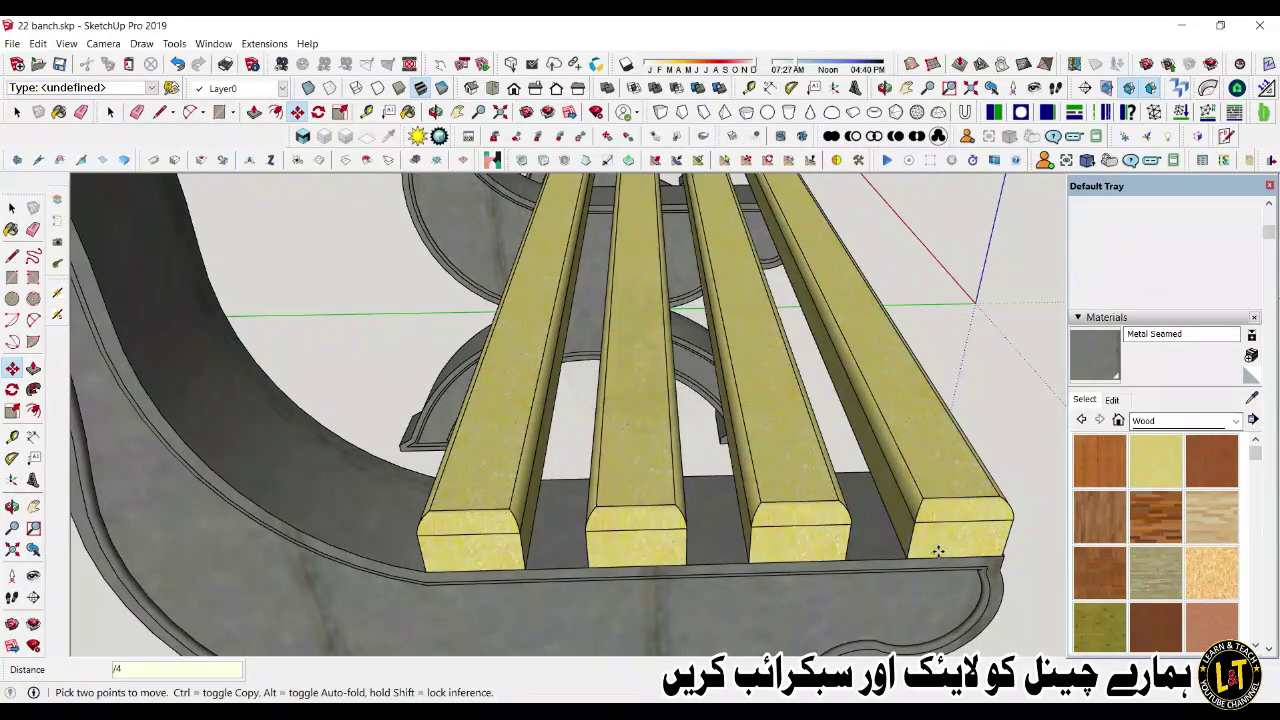
key(Return)
scroll(672, 560, down, 3)
middle_drag(672, 560, 724, 542)
Step: Draw a small circle near the end of the rearmost slat and pull it up 5/16" as a screw head
key(space)
scroll(496, 512, up, 5)
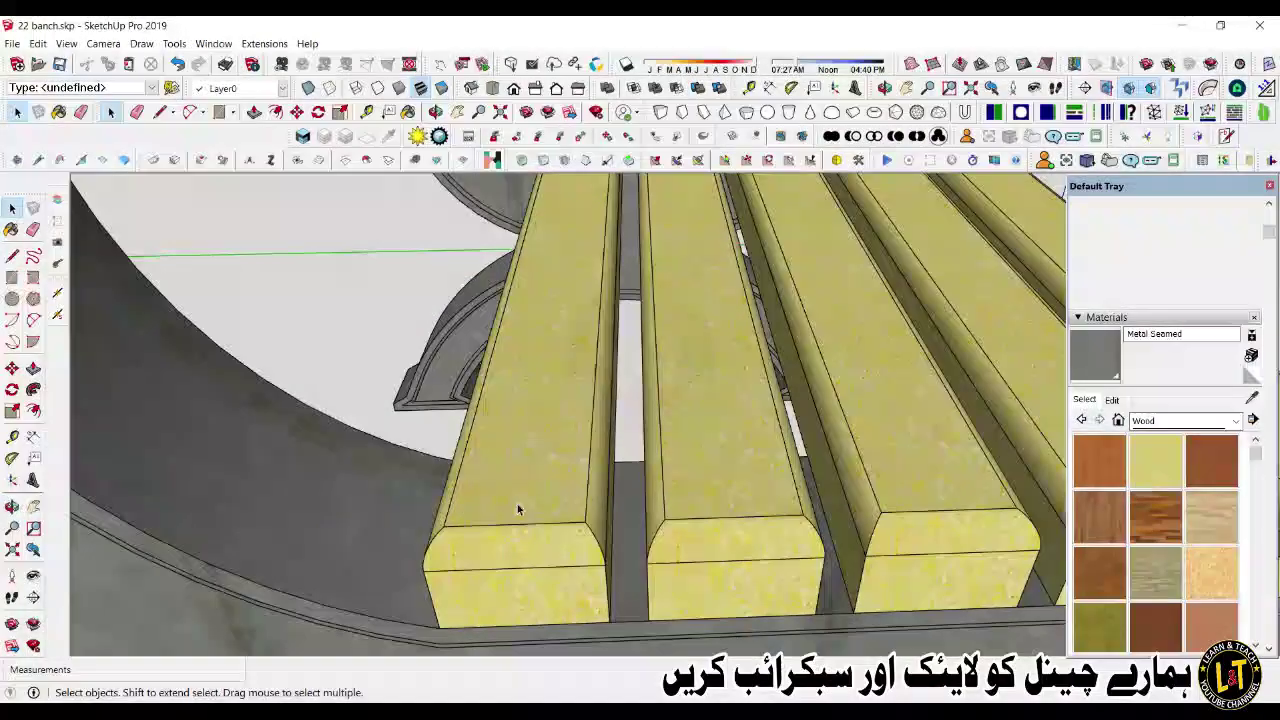
scroll(517, 510, down, 2)
key(c)
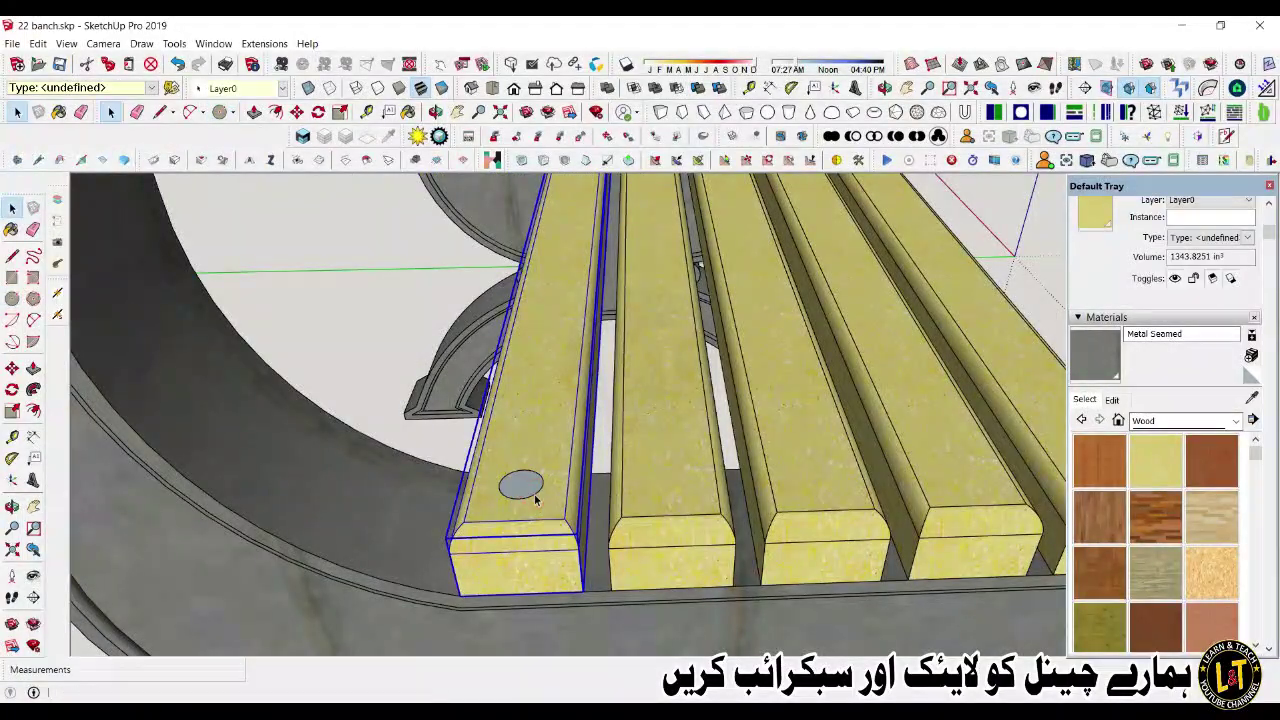
key(p)
scroll(535, 500, up, 2)
click(522, 487)
click(519, 481)
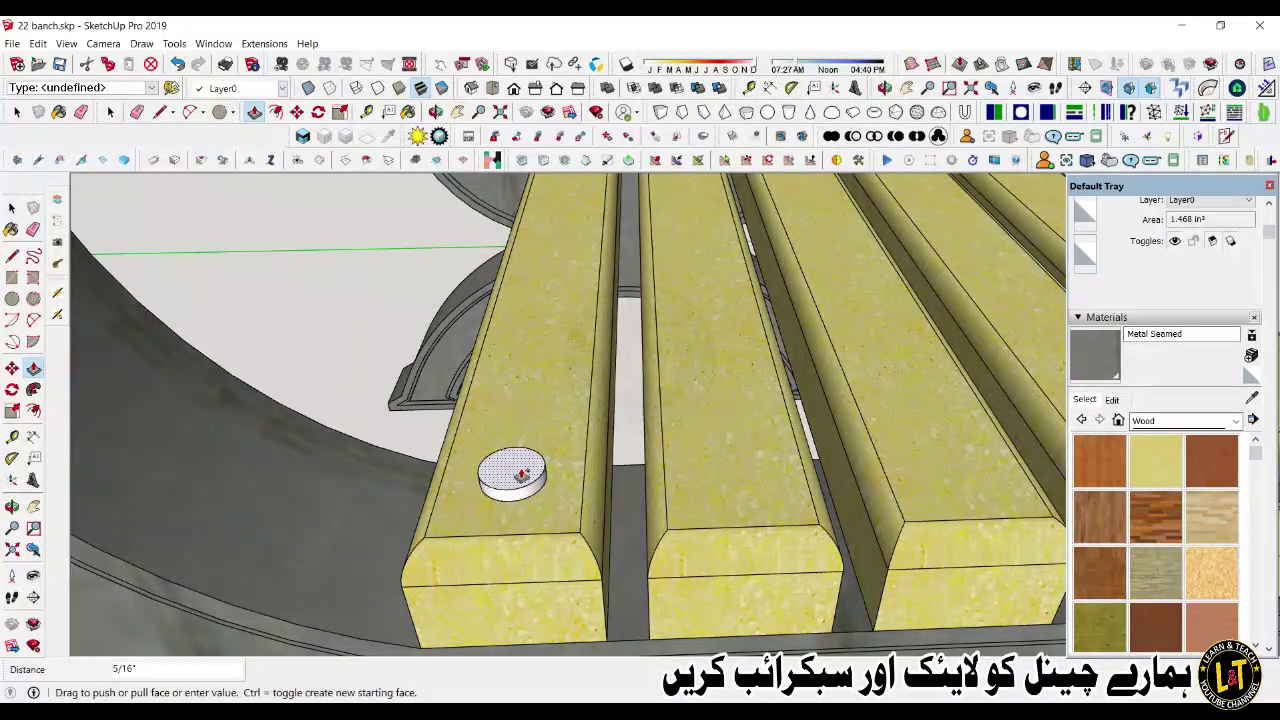
scroll(517, 485, up, 2)
scroll(507, 490, down, 2)
key(space)
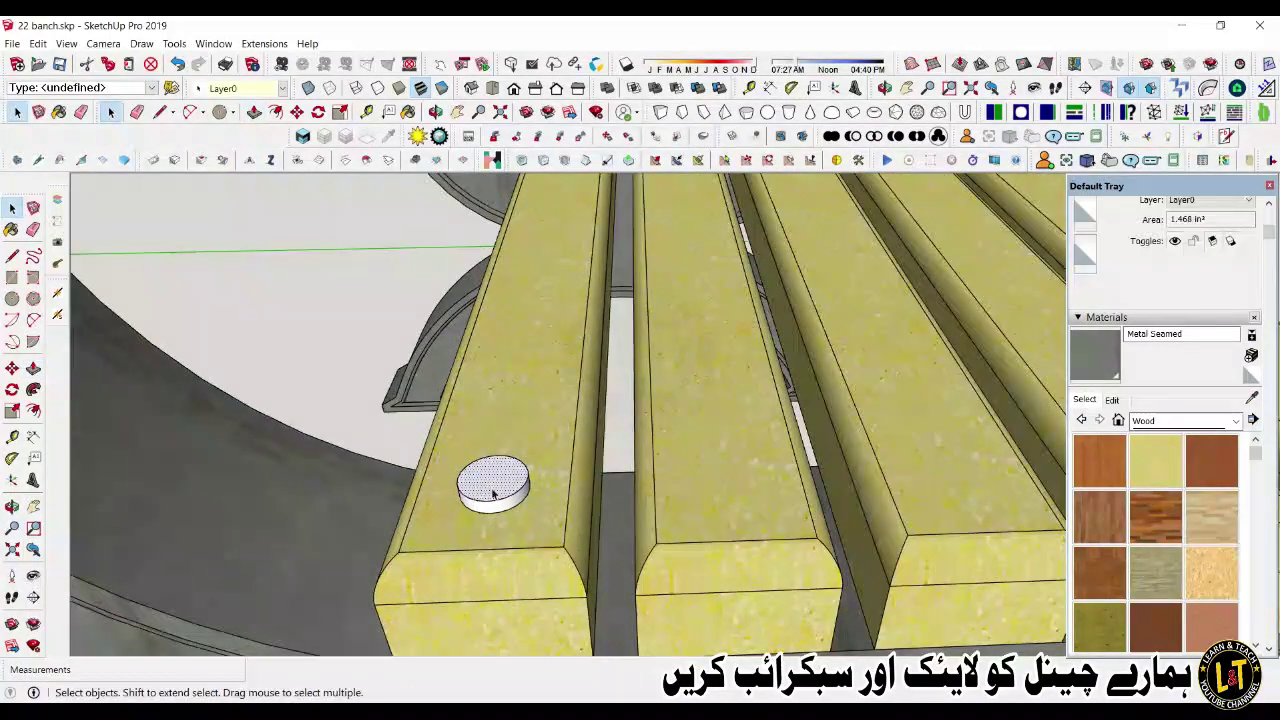
Step: Draw a narrow strip across the screw head's top face and push it down to form a slot
scroll(492, 488, up, 2)
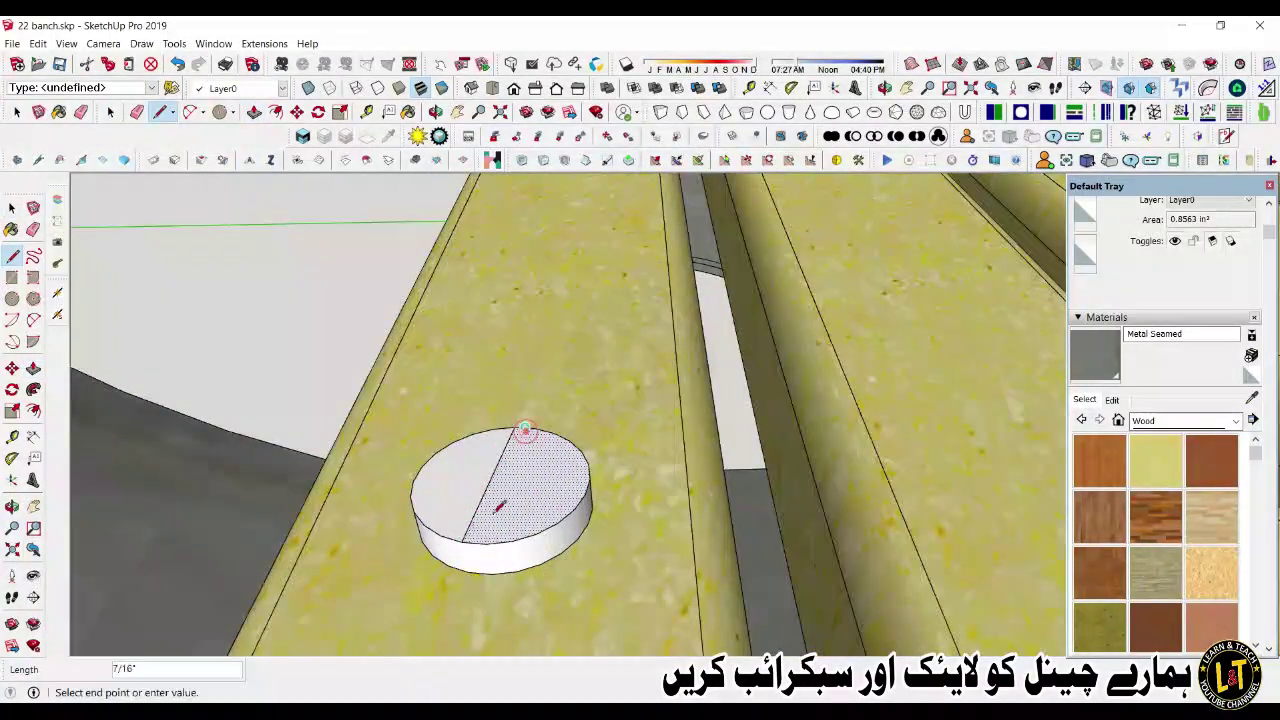
key(p)
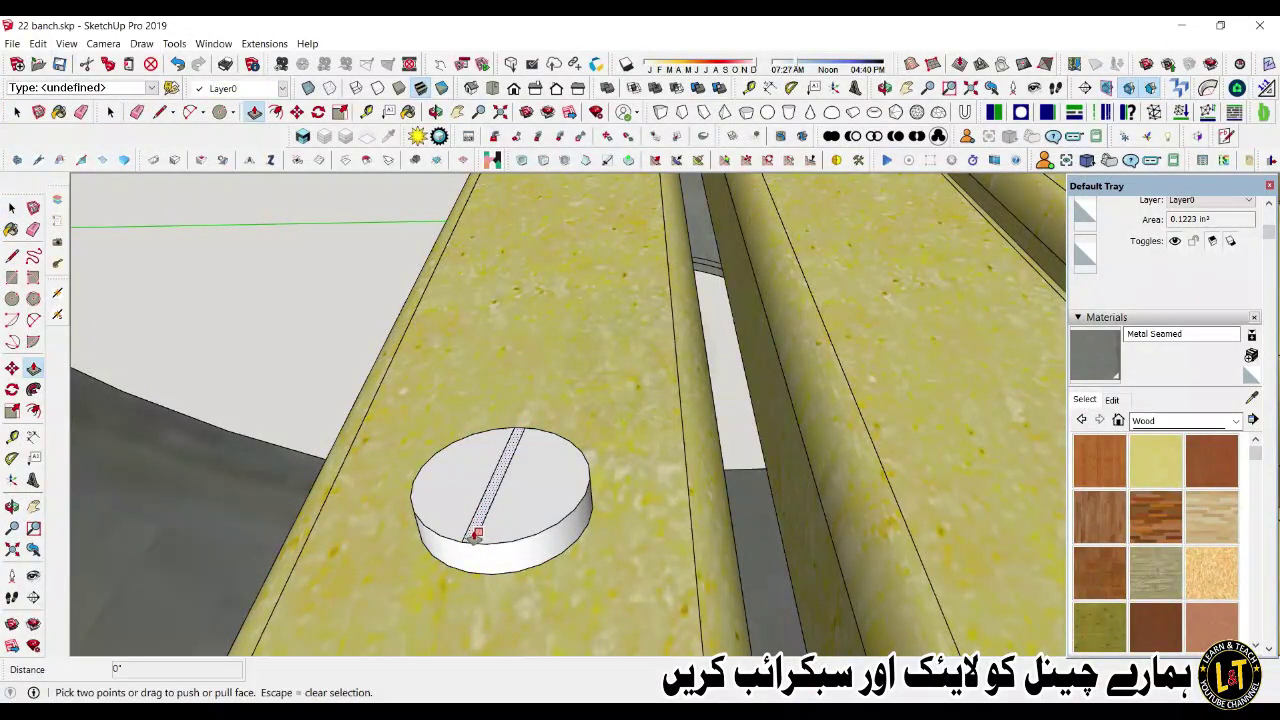
scroll(476, 535, up, 1)
click(470, 553)
key(space)
scroll(470, 556, down, 3)
Step: Paint the slotted screw head with the Metal Seamed material
click(489, 580)
middle_drag(489, 580, 551, 543)
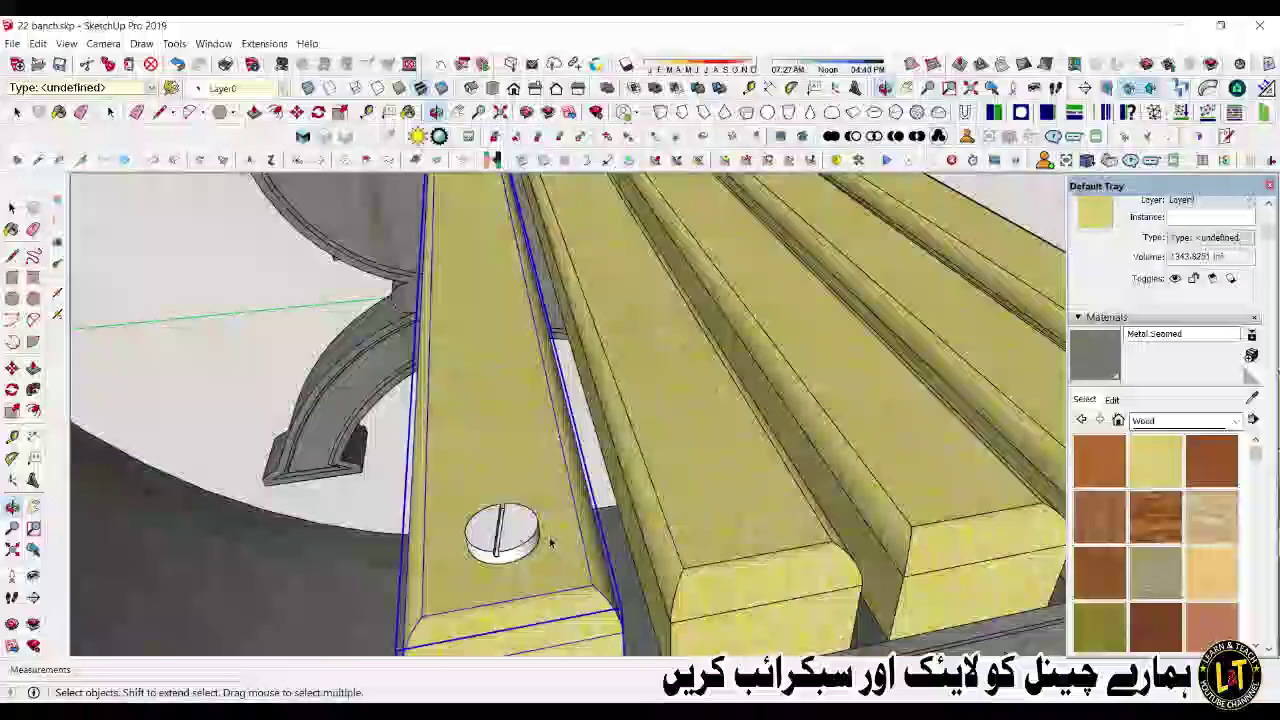
click(517, 528)
scroll(500, 535, up, 1)
click(467, 545)
scroll(467, 545, down, 2)
click(360, 563)
key(b)
click(498, 526)
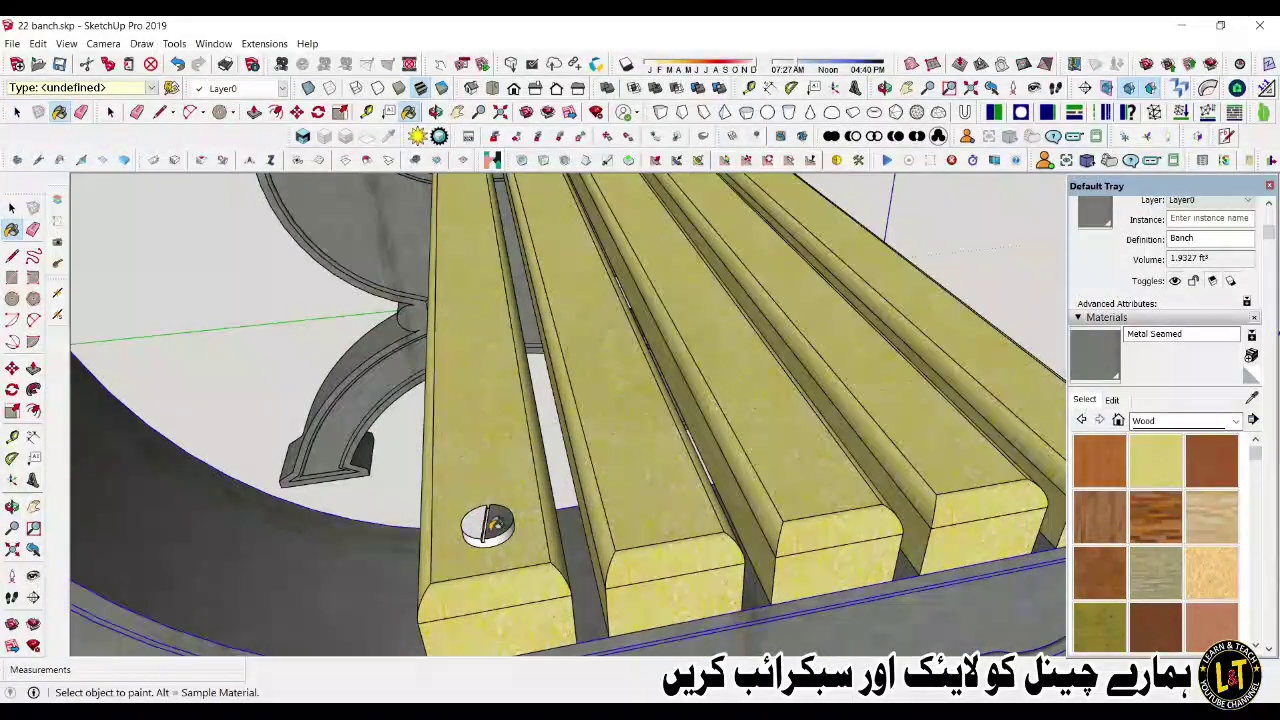
click(476, 524)
Step: Select the whole screw head, make it a group and shift it 1/8" on the slat
key(space)
triple_click(490, 538)
scroll(498, 525, up, 3)
click(499, 525)
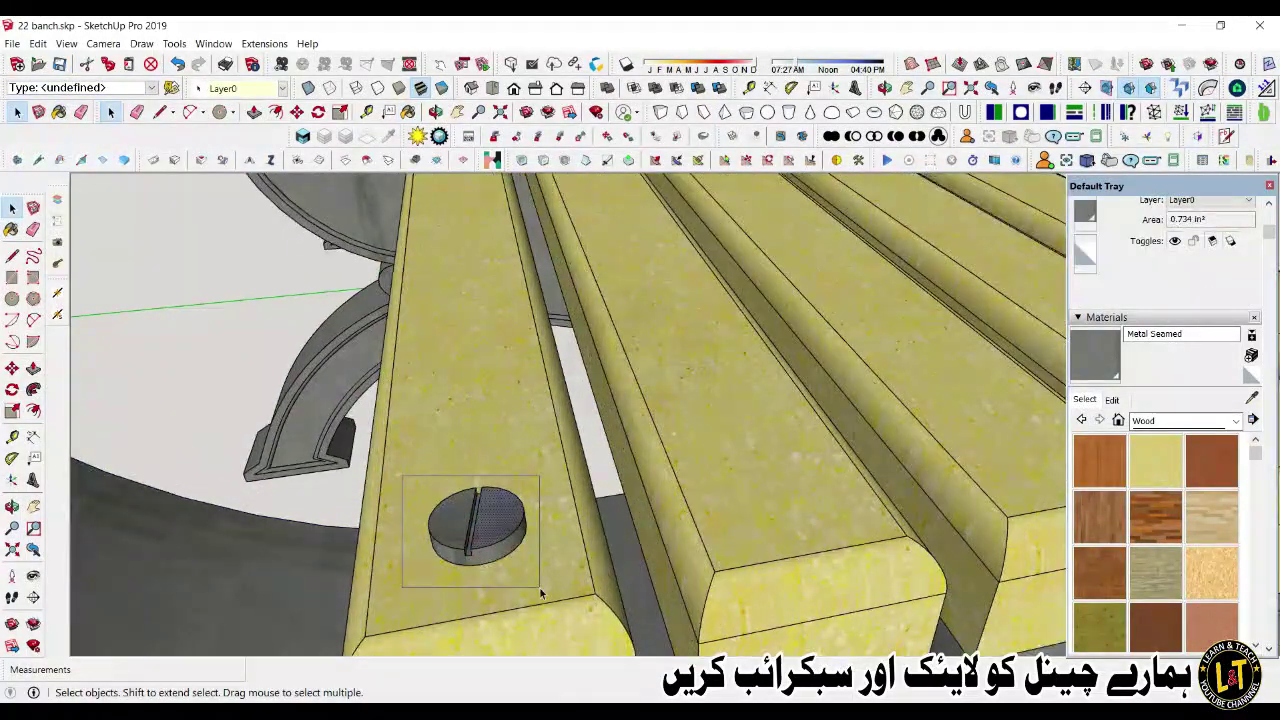
drag(540, 588, 540, 588)
right_click(497, 542)
click(534, 323)
scroll(497, 540, up, 1)
key(m)
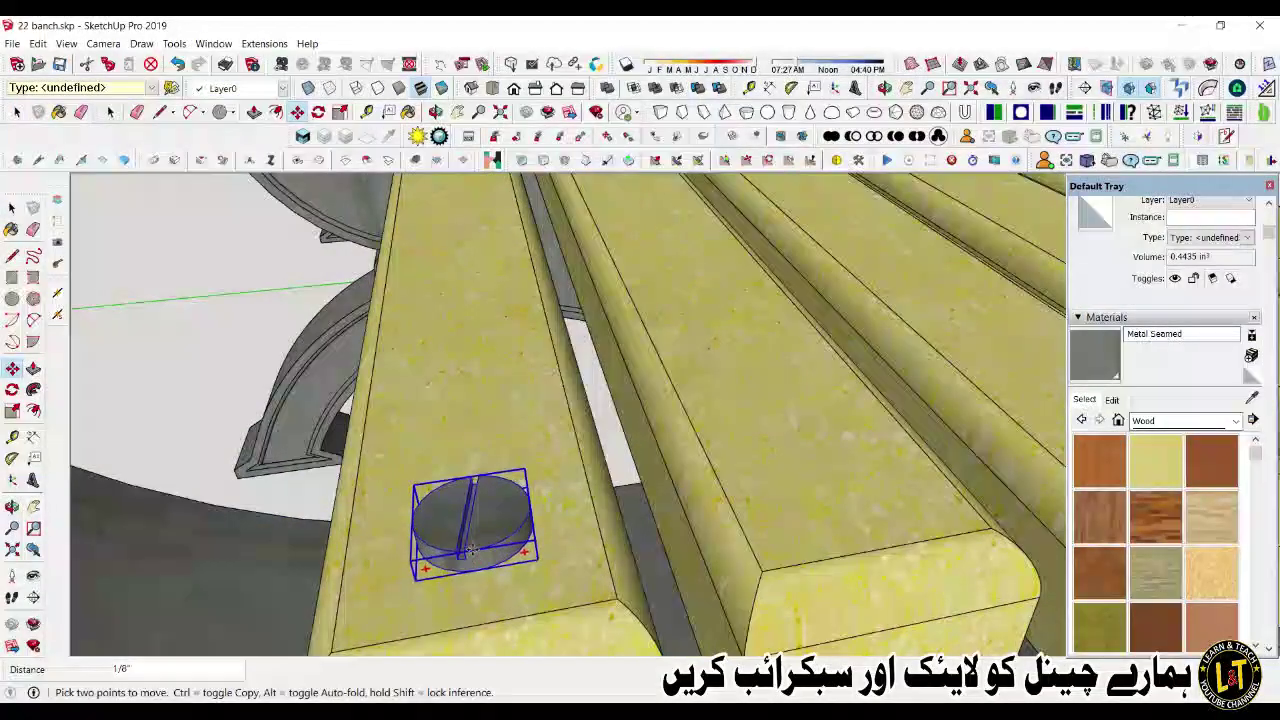
click(470, 550)
scroll(465, 540, down, 6)
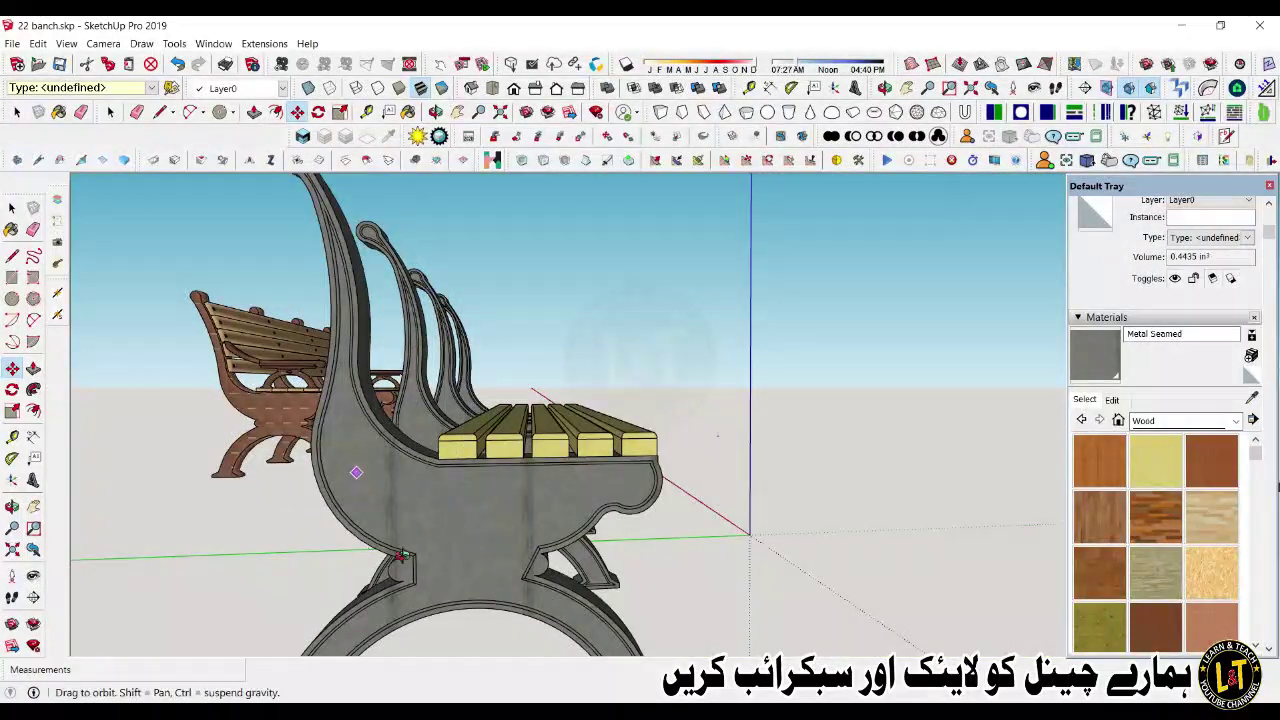
Step: Copy the screw head about 4 1/2" onto the neighbouring slat and repeat the copy across all five slats
middle_drag(356, 472, 457, 490)
scroll(452, 450, up, 4)
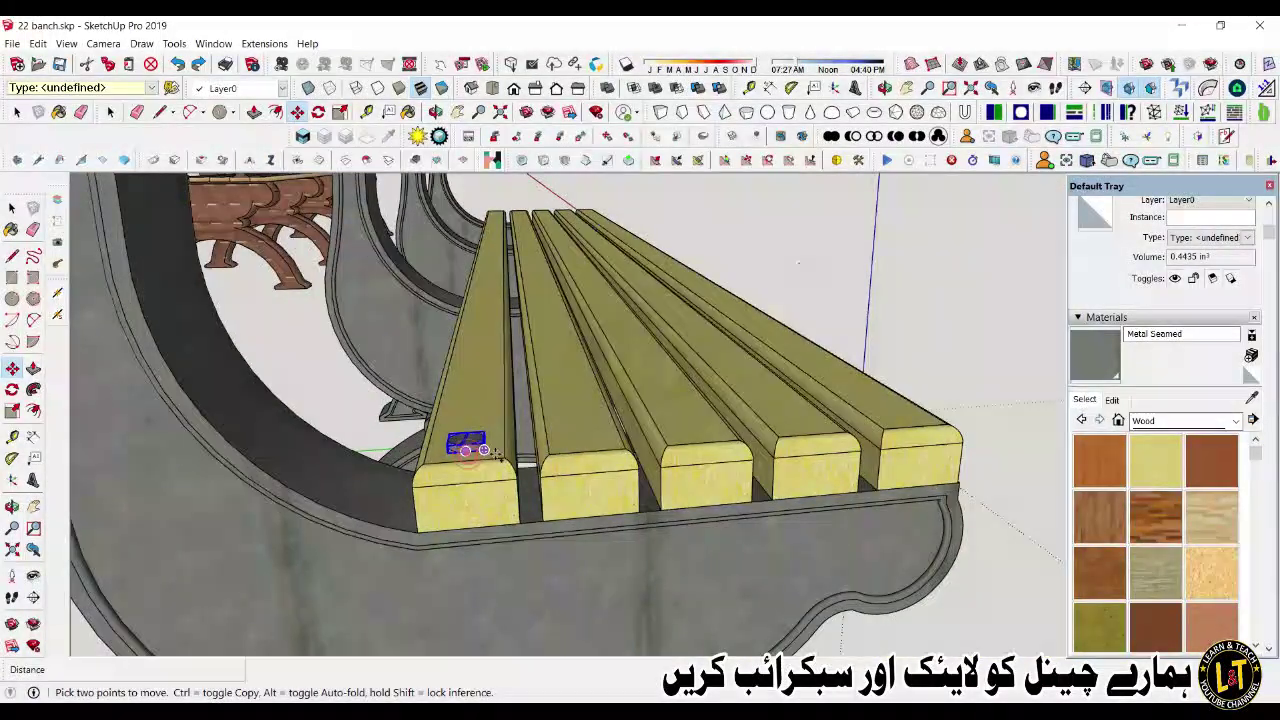
key(ctrl)
click(466, 449)
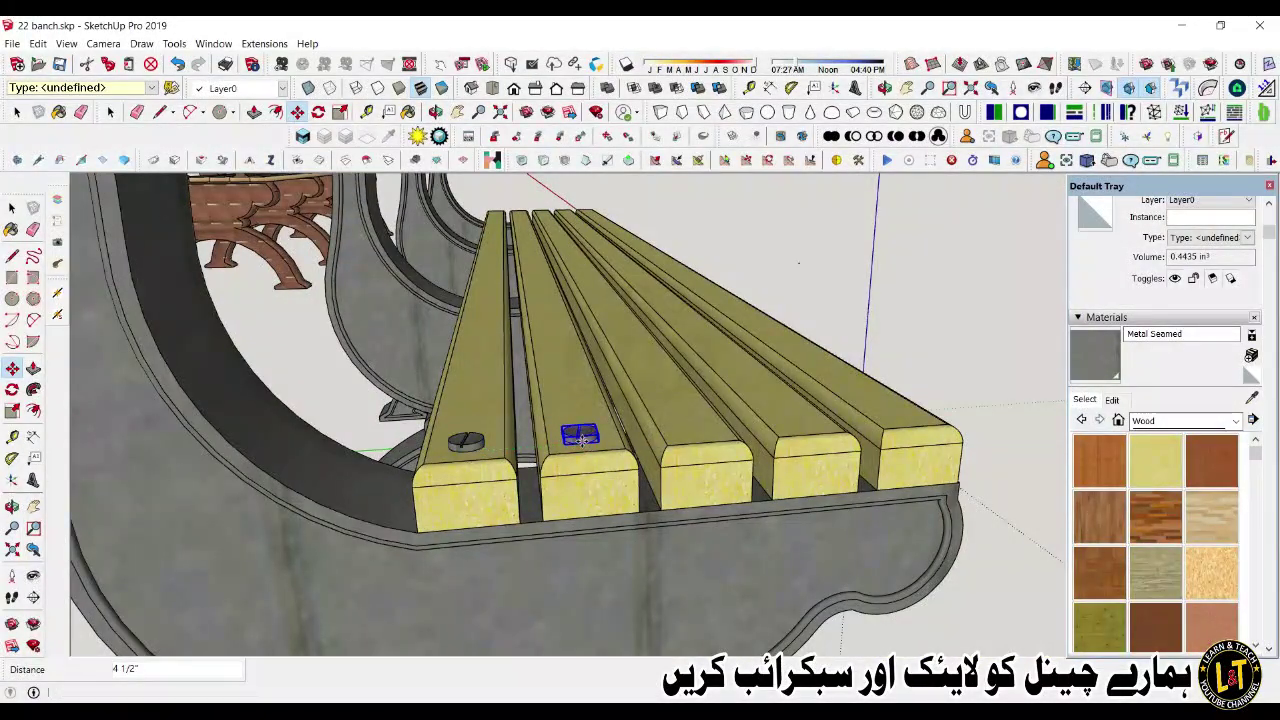
click(581, 440)
text(x2)
key(Return)
key(space)
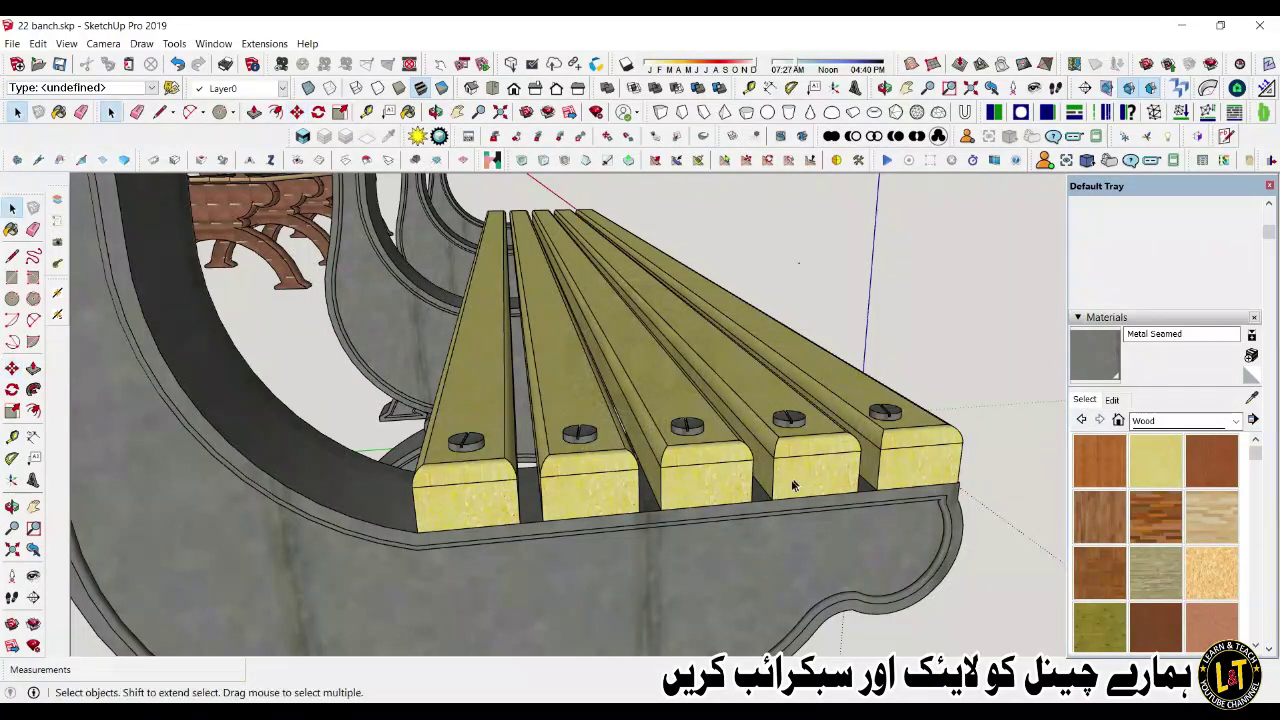
Step: Move the screw head on the front slat sideways to centre it on the slat's width
scroll(794, 483, up, 3)
middle_drag(794, 483, 755, 550)
click(937, 401)
key(m)
click(937, 399)
click(957, 399)
key(space)
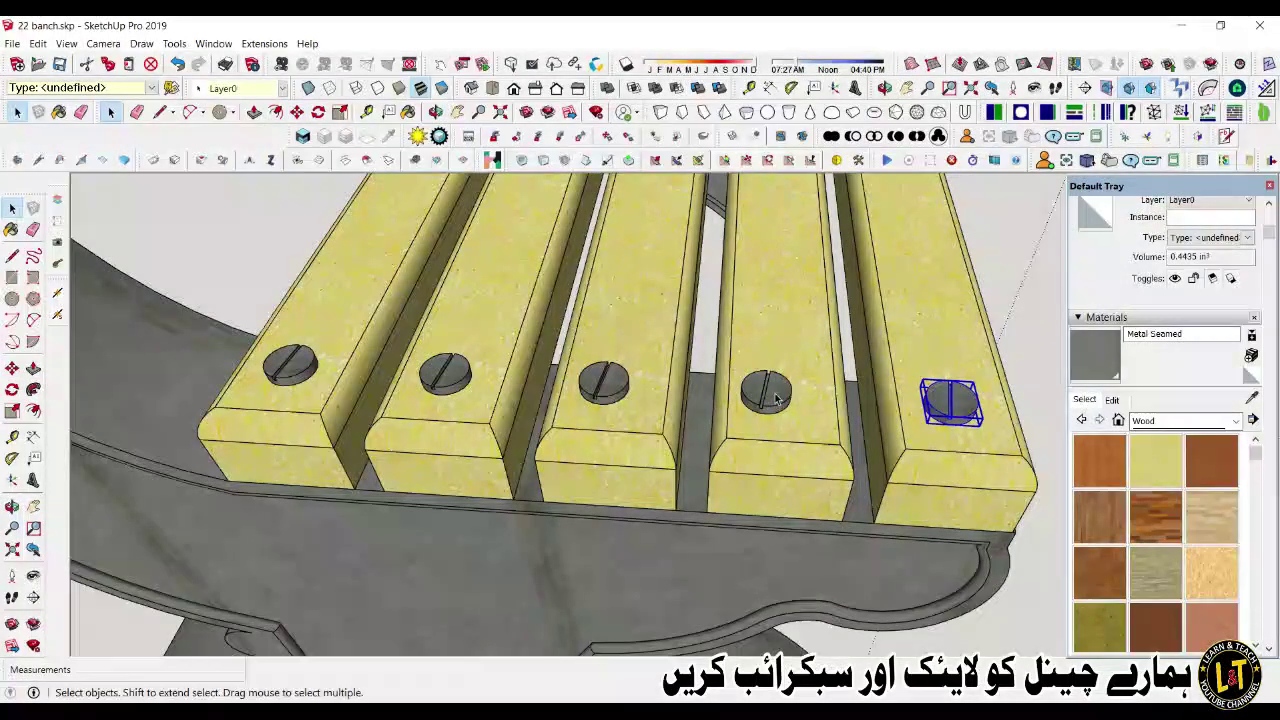
Step: Centre the screw heads on the middle slat and the slat next to the front one
click(767, 391)
key(m)
click(768, 392)
click(786, 392)
key(space)
click(608, 386)
click(642, 398)
key(space)
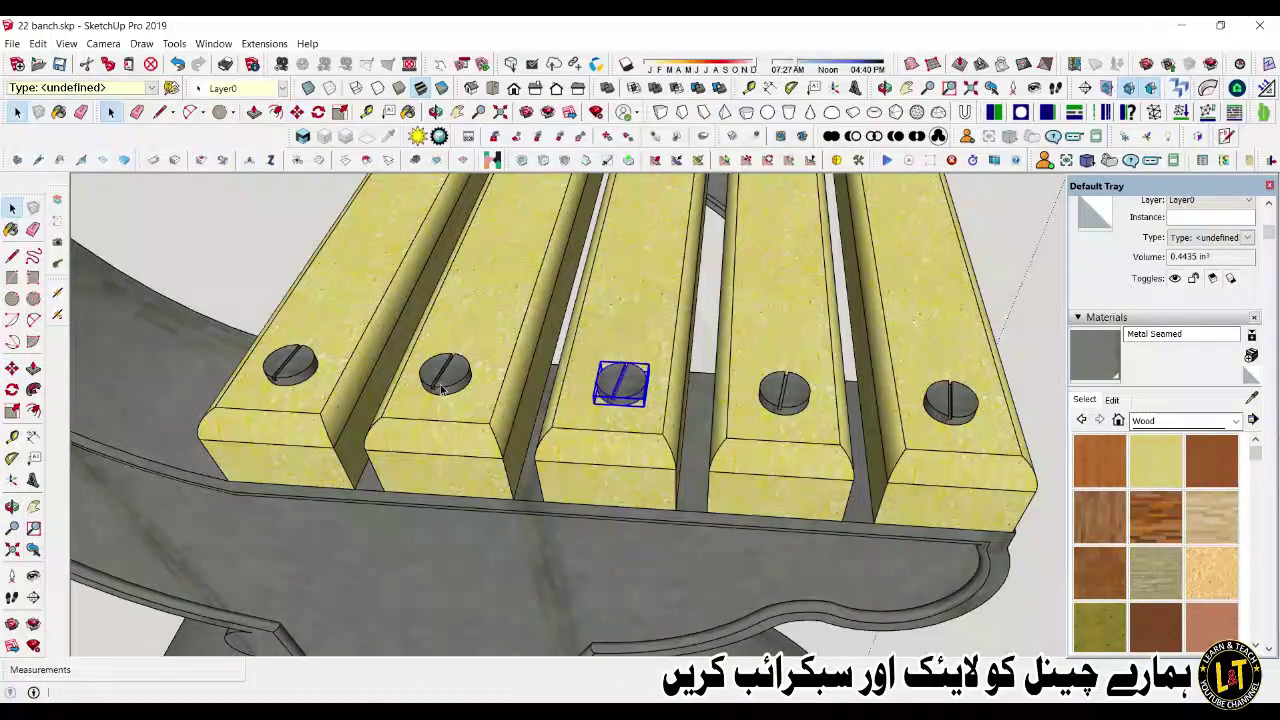
click(446, 376)
scroll(446, 378, down, 5)
middle_drag(446, 378, 309, 511)
scroll(309, 511, down, 5)
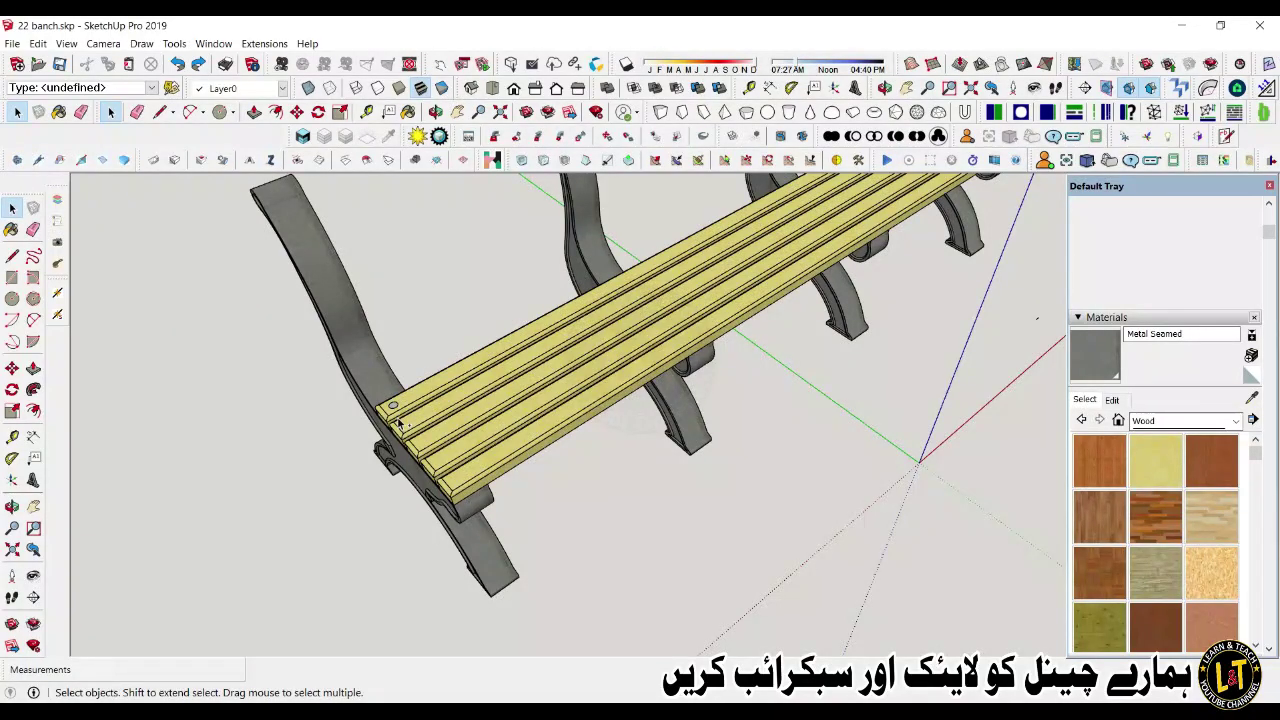
middle_drag(490, 458, 510, 565)
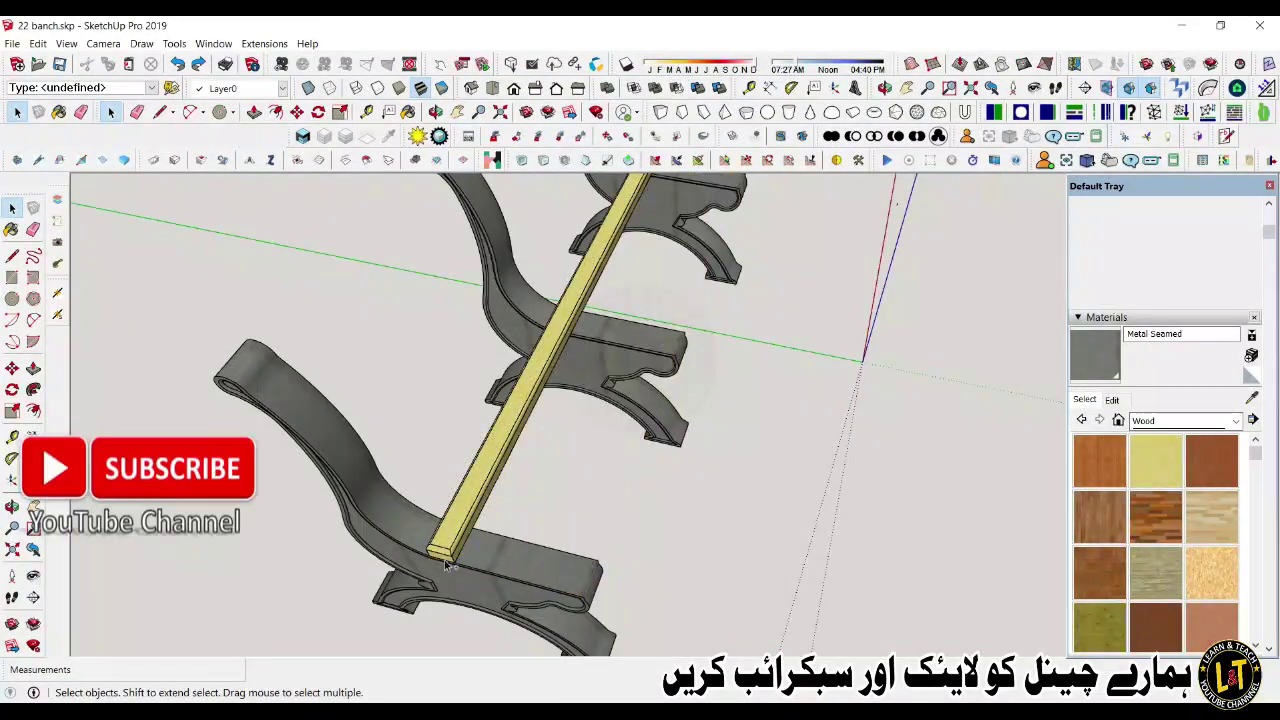
Step: Open the single wooden slat, select all its geometry and turn it into a component with the definition name wooden
middle_drag(510, 565, 524, 585)
click(524, 585)
double_click(524, 585)
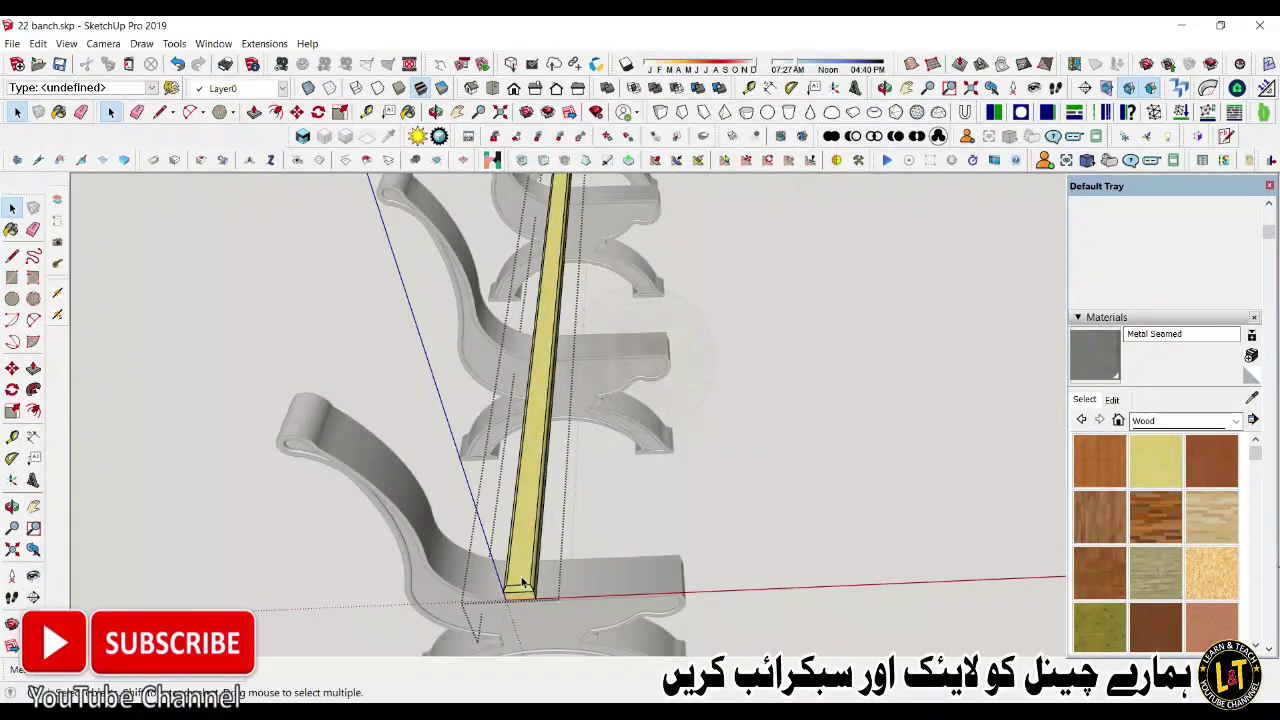
scroll(522, 583, up, 2)
right_click(522, 490)
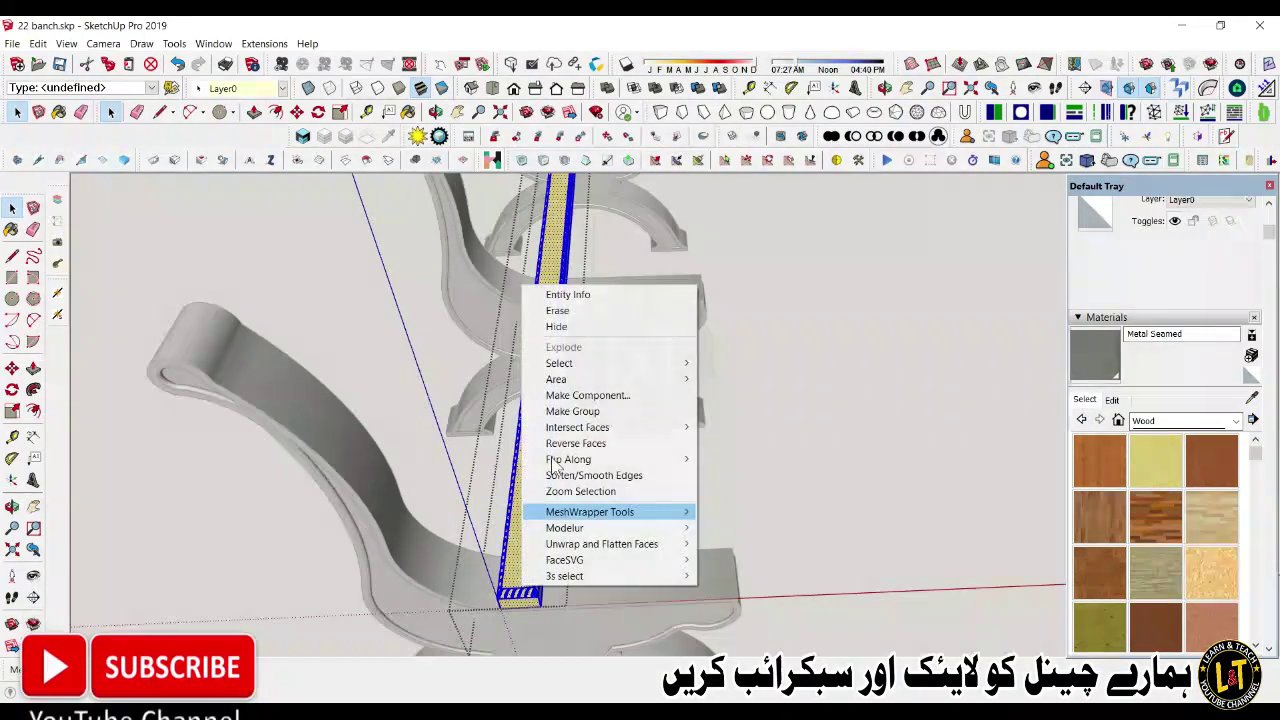
click(572, 395)
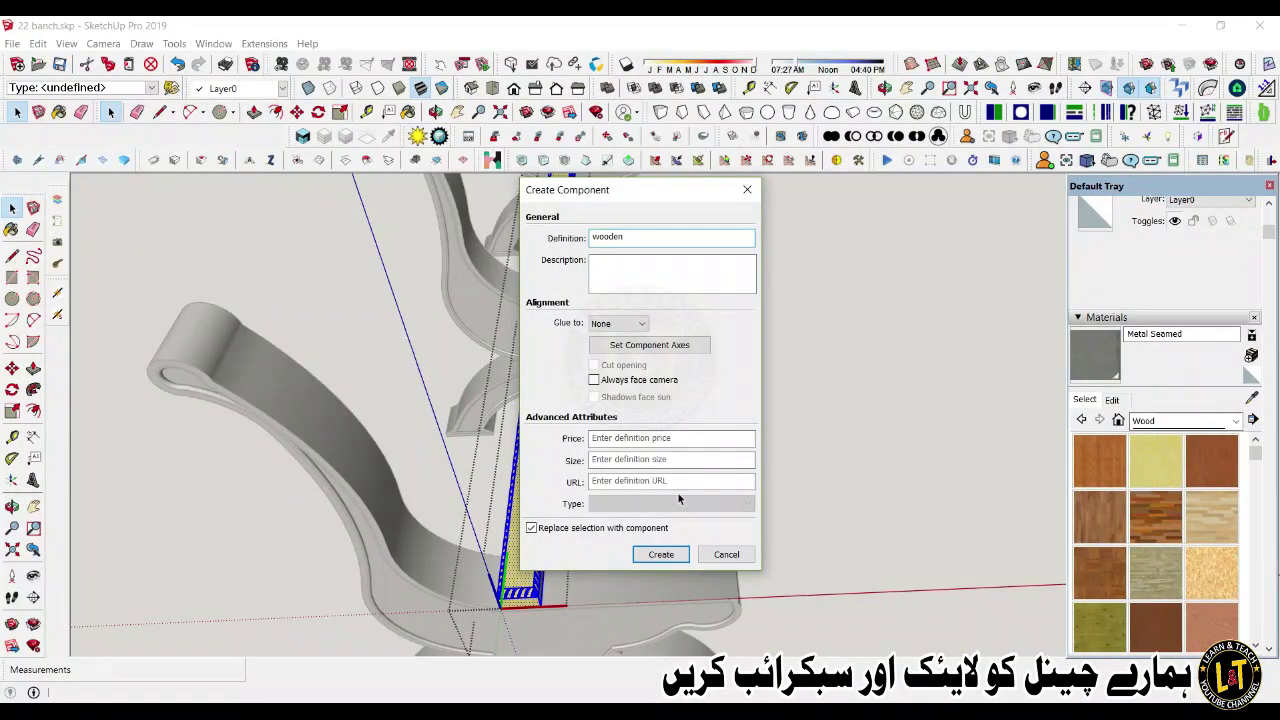
key(Return)
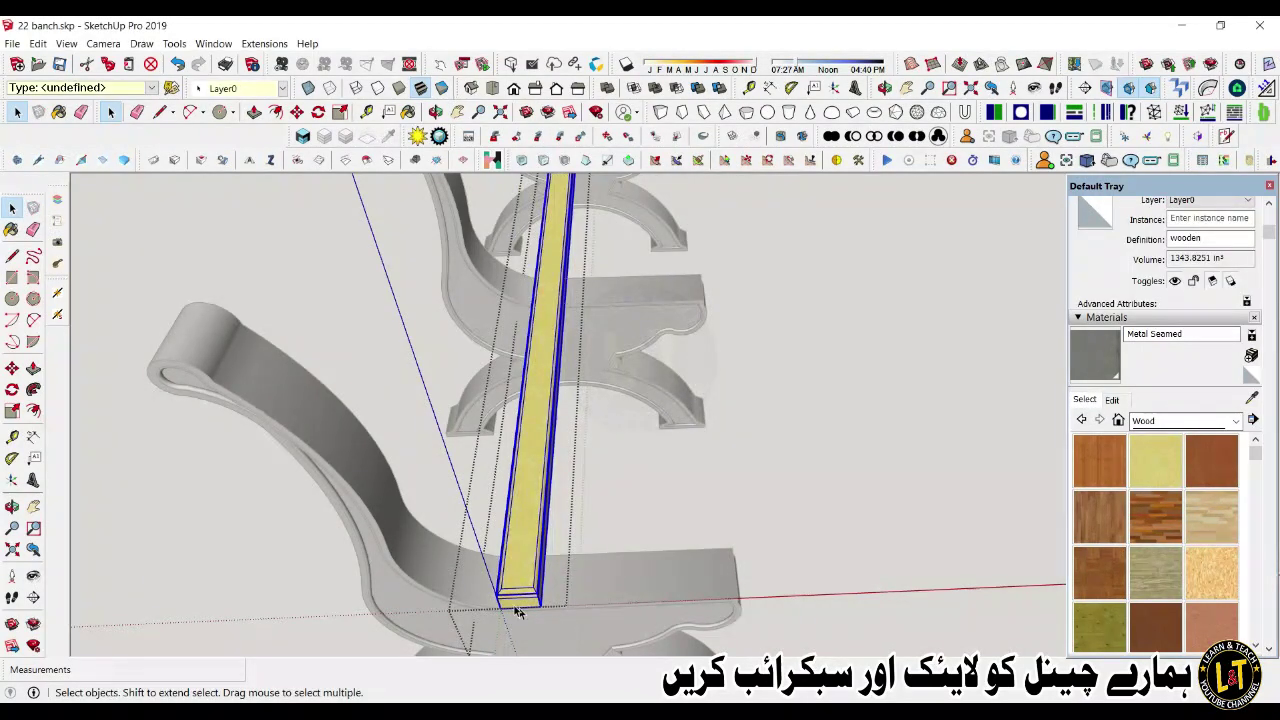
scroll(518, 612, up, 3)
click(678, 557)
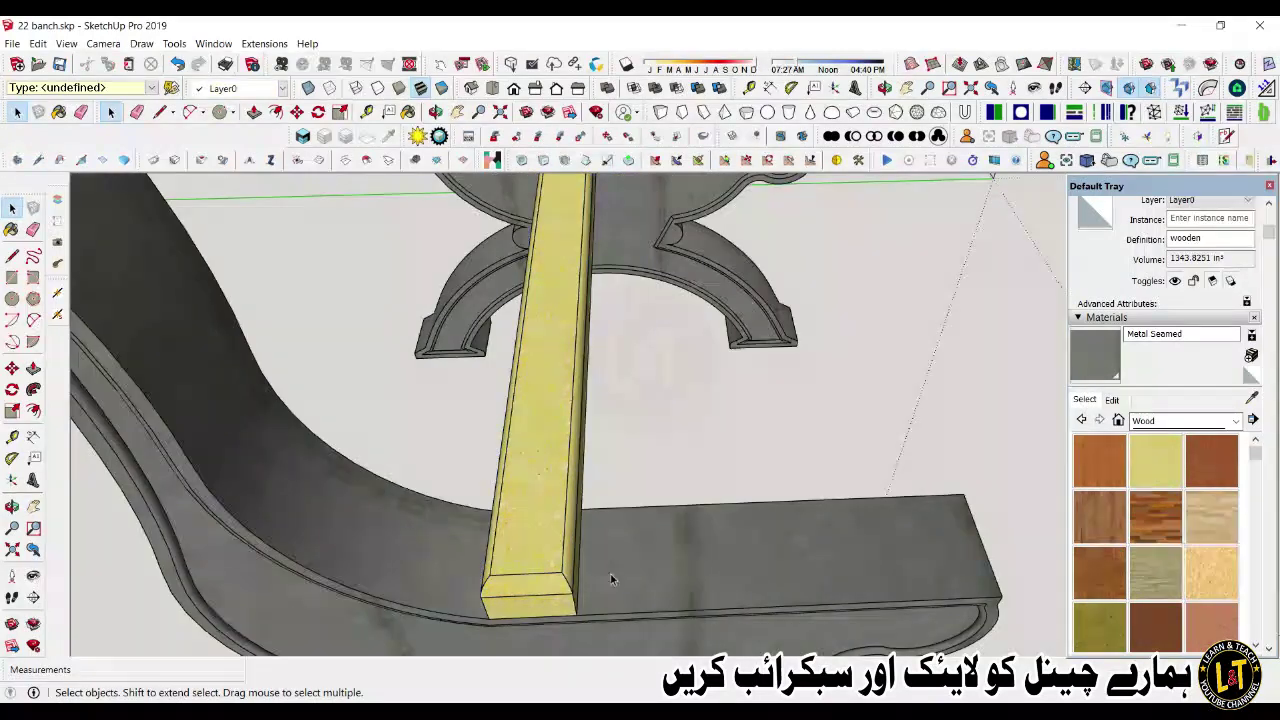
Step: Copy the wooden slat about 1' 7 5/16" to the front of the seat and divide the distance by 4 for five evenly spaced slats
scroll(611, 580, down, 2)
click(556, 605)
key(m)
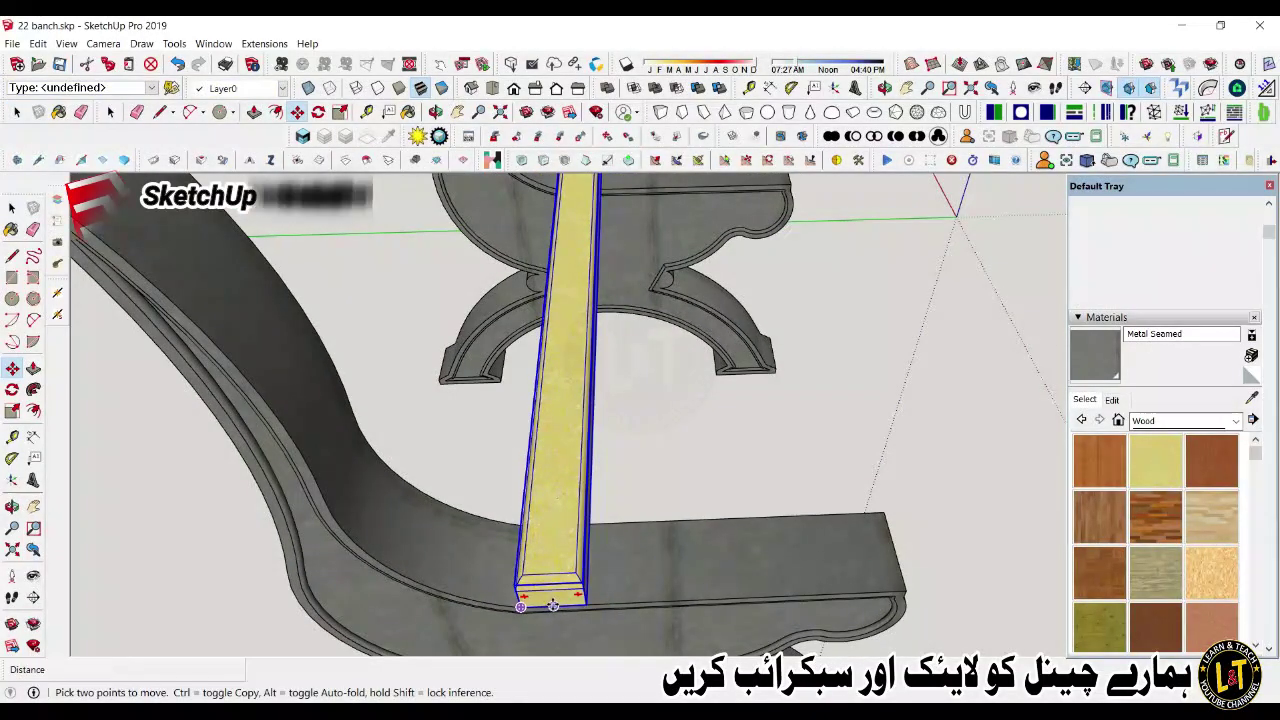
click(553, 606)
key(ctrl)
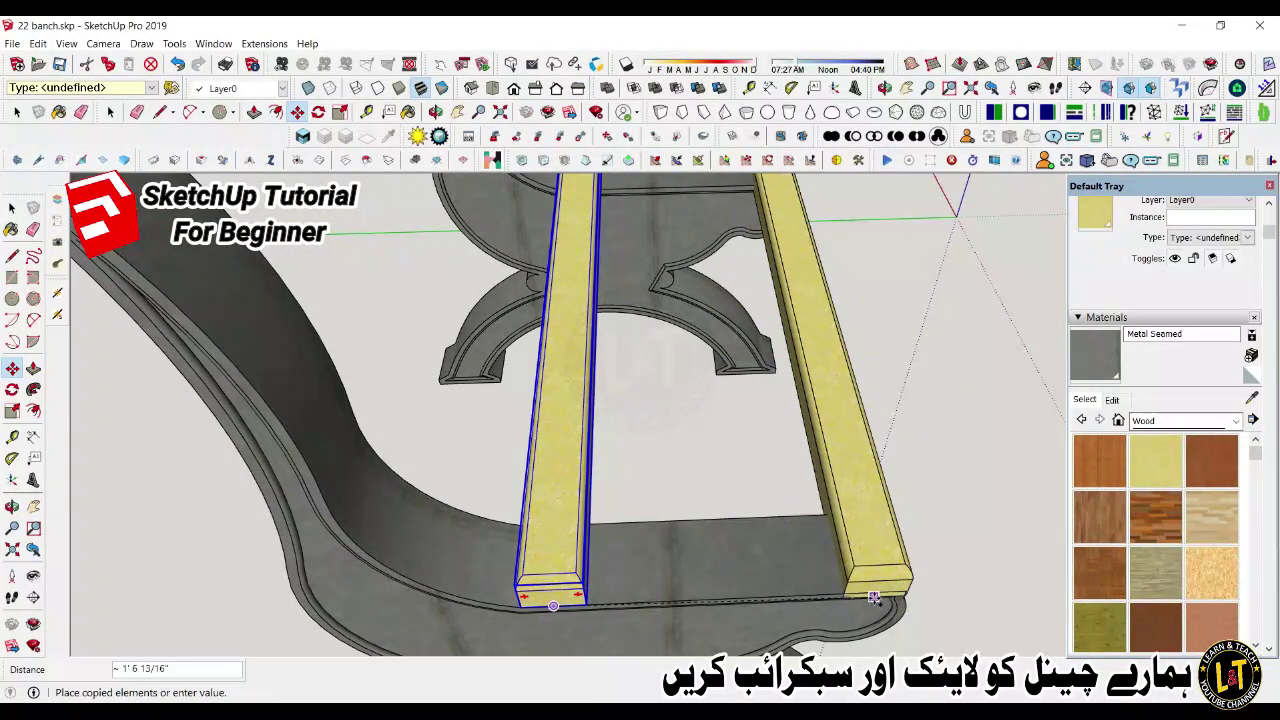
click(885, 592)
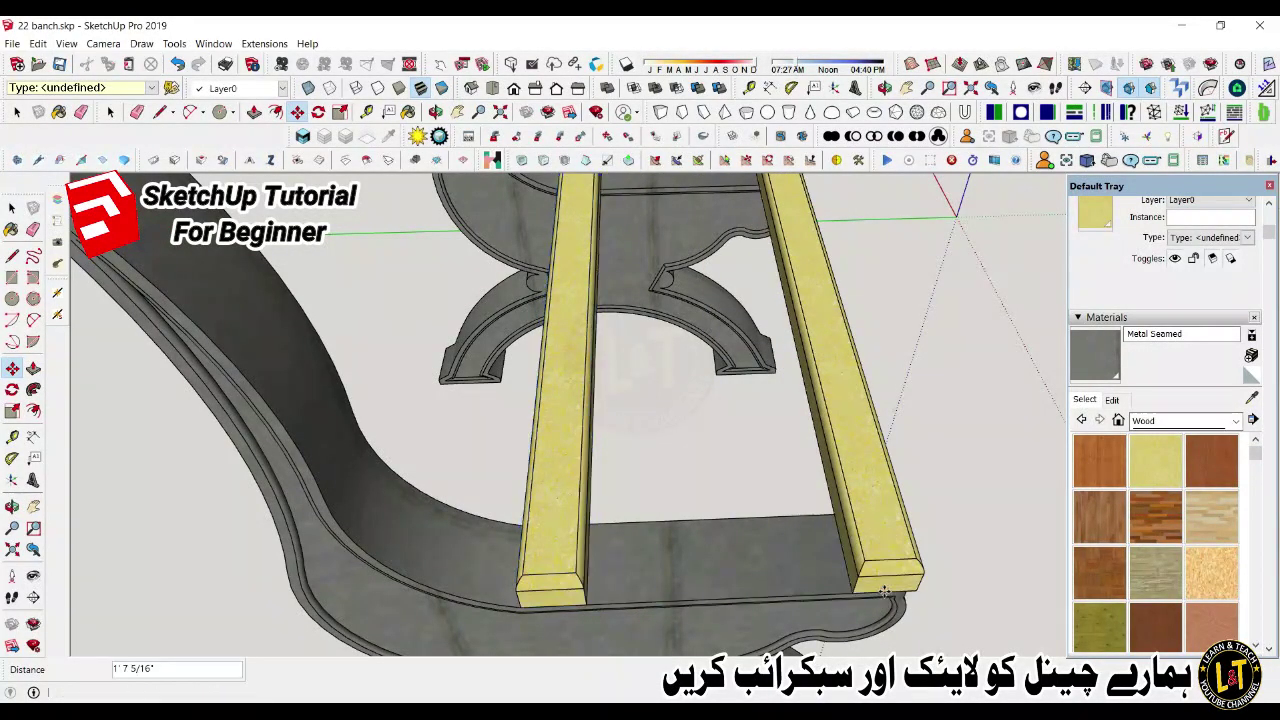
text(/)
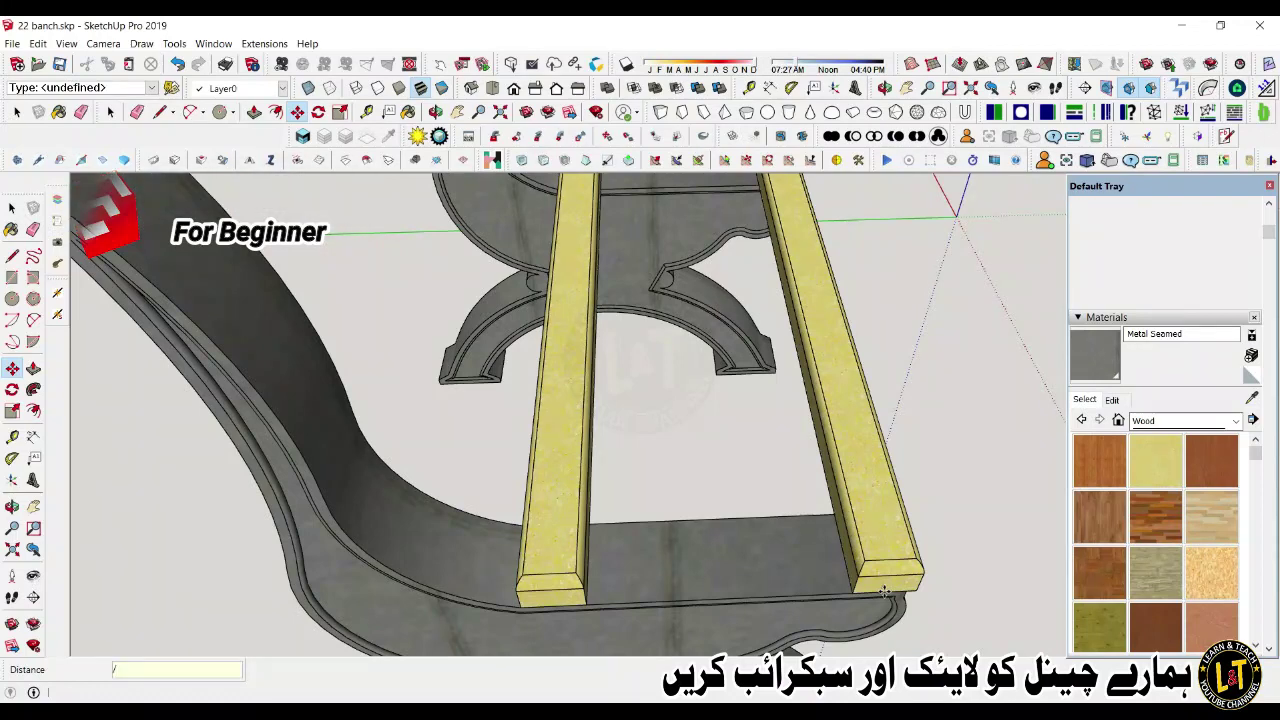
text(4)
key(Return)
key(space)
Step: Open the rearmost slat's inner component for editing near its end
scroll(590, 553, up, 2)
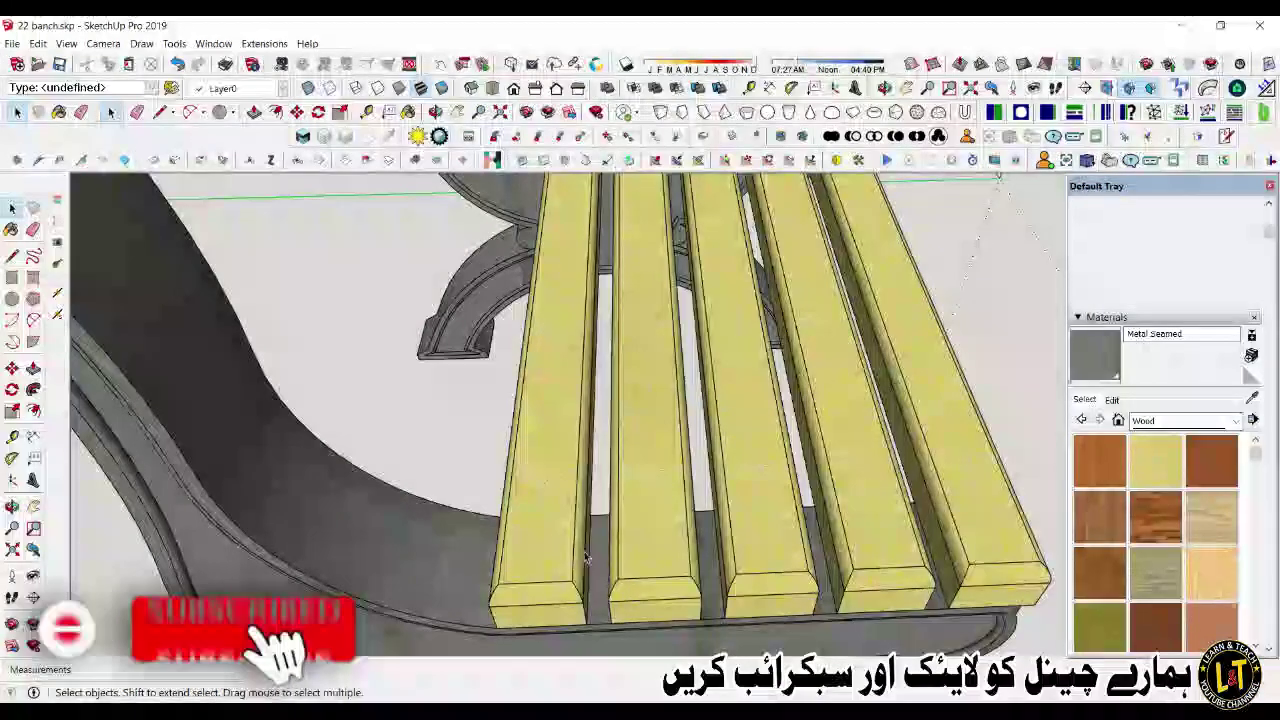
scroll(508, 588, up, 1)
click(531, 580)
double_click(531, 580)
scroll(568, 566, up, 1)
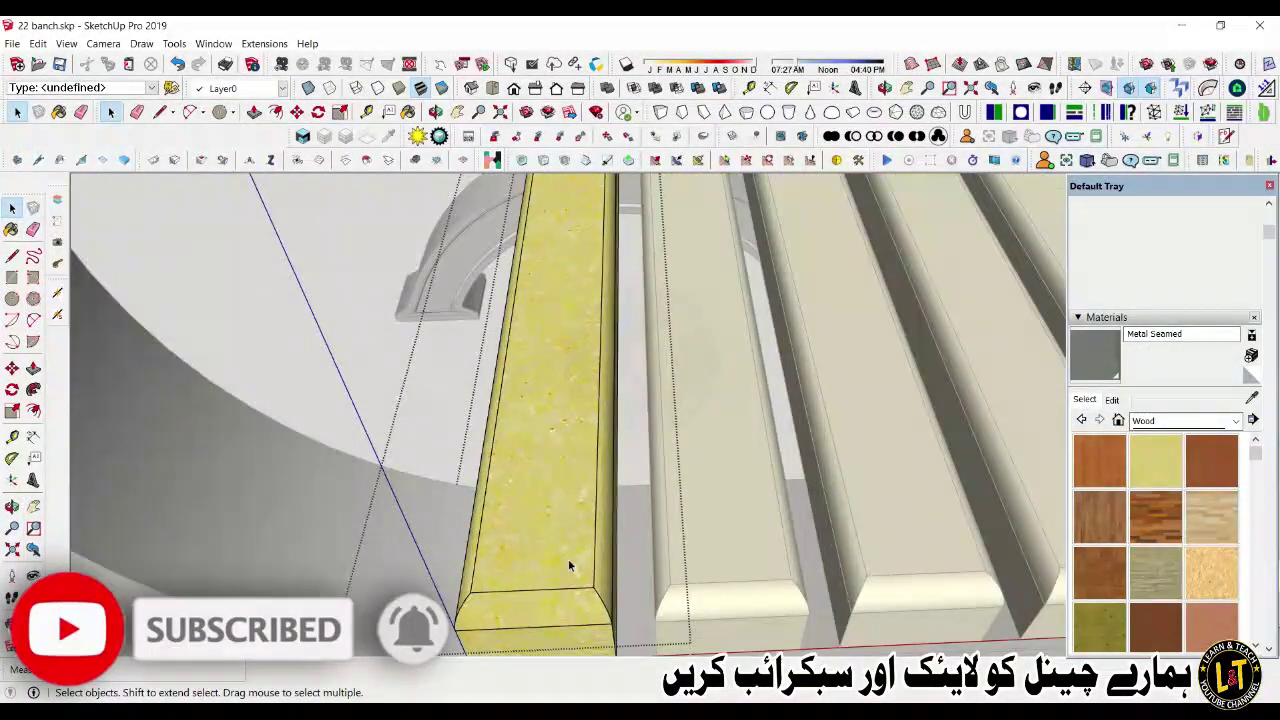
key(c)
scroll(528, 543, up, 1)
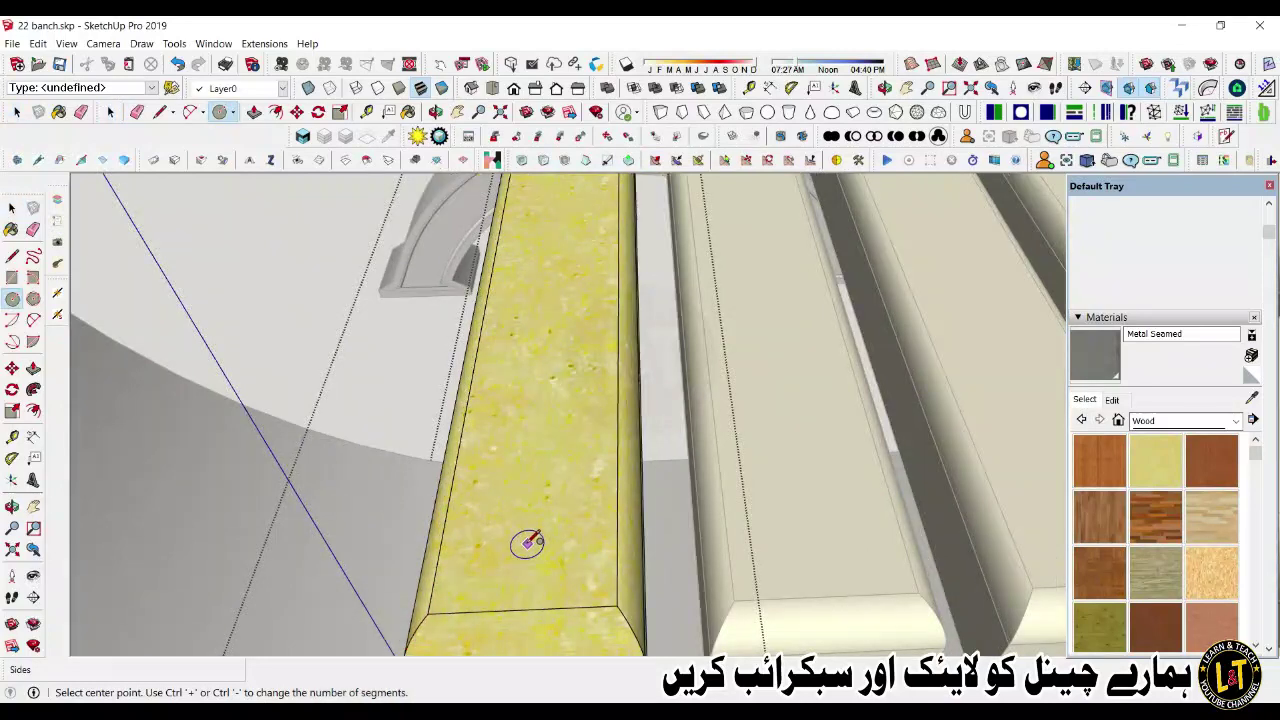
click(521, 549)
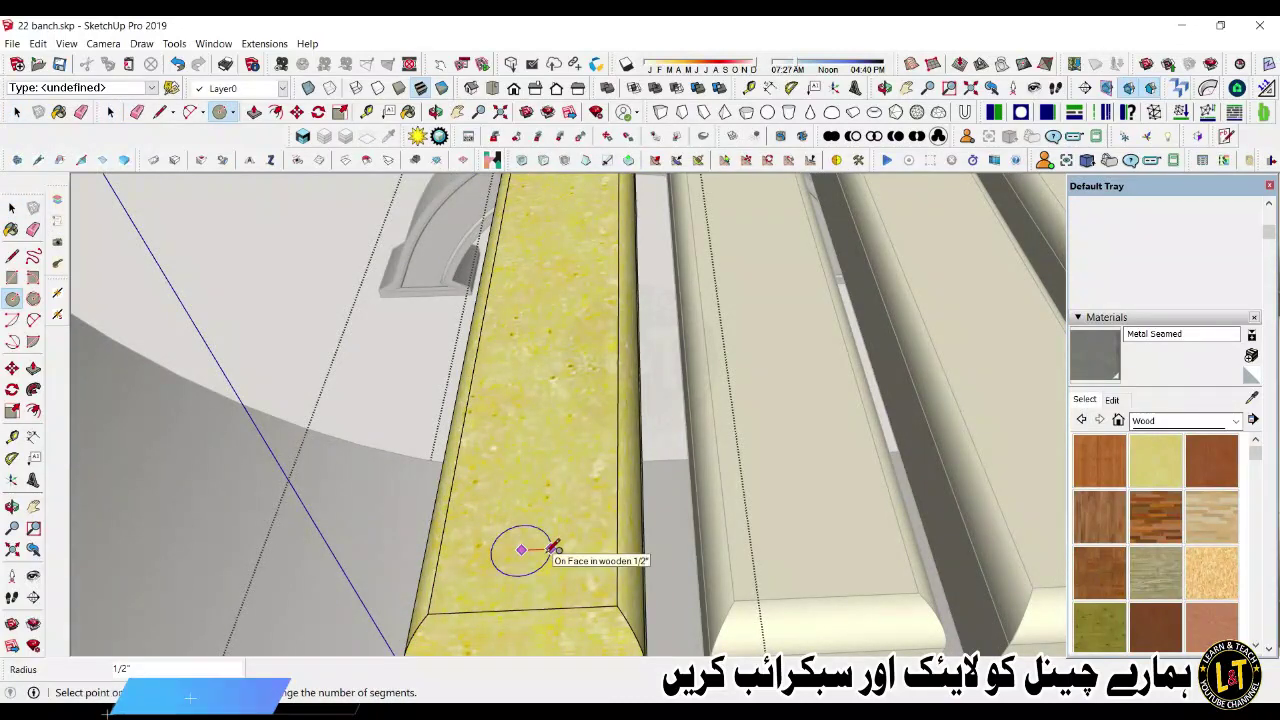
click(553, 548)
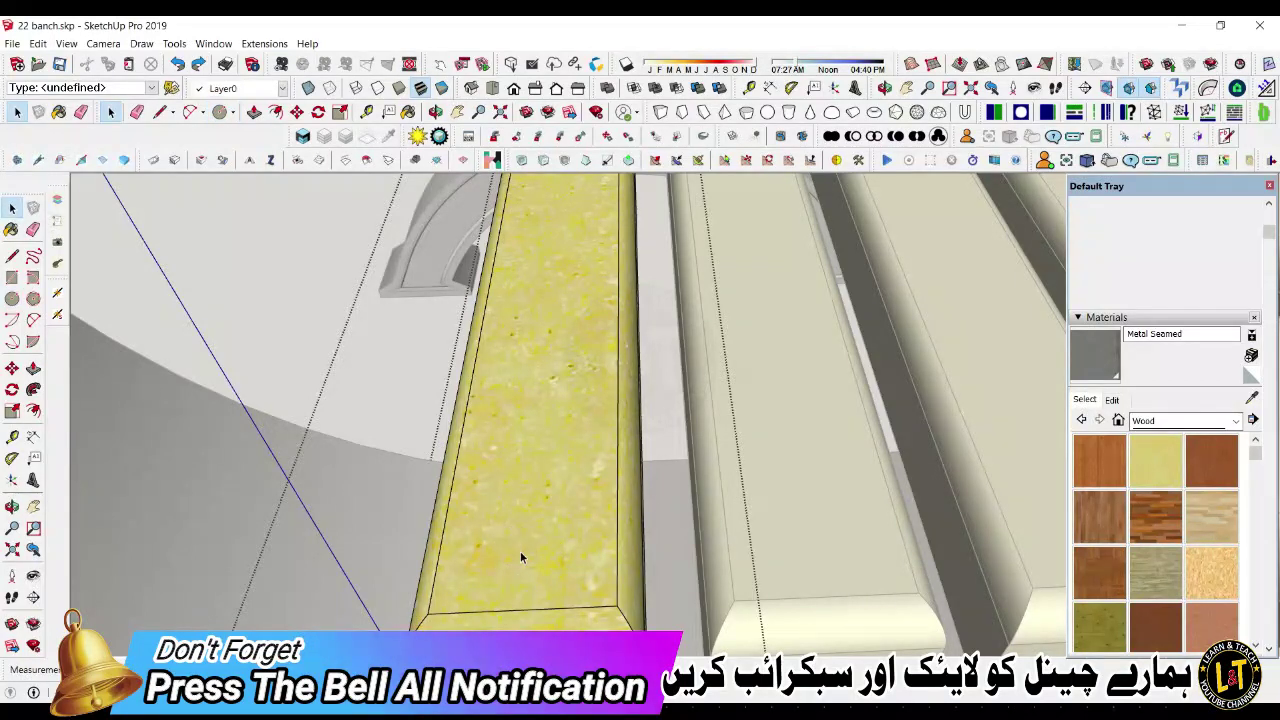
Step: Draw a circle with a radius of about 1/2" on the slat's upper face near its end
triple_click(520, 552)
key(c)
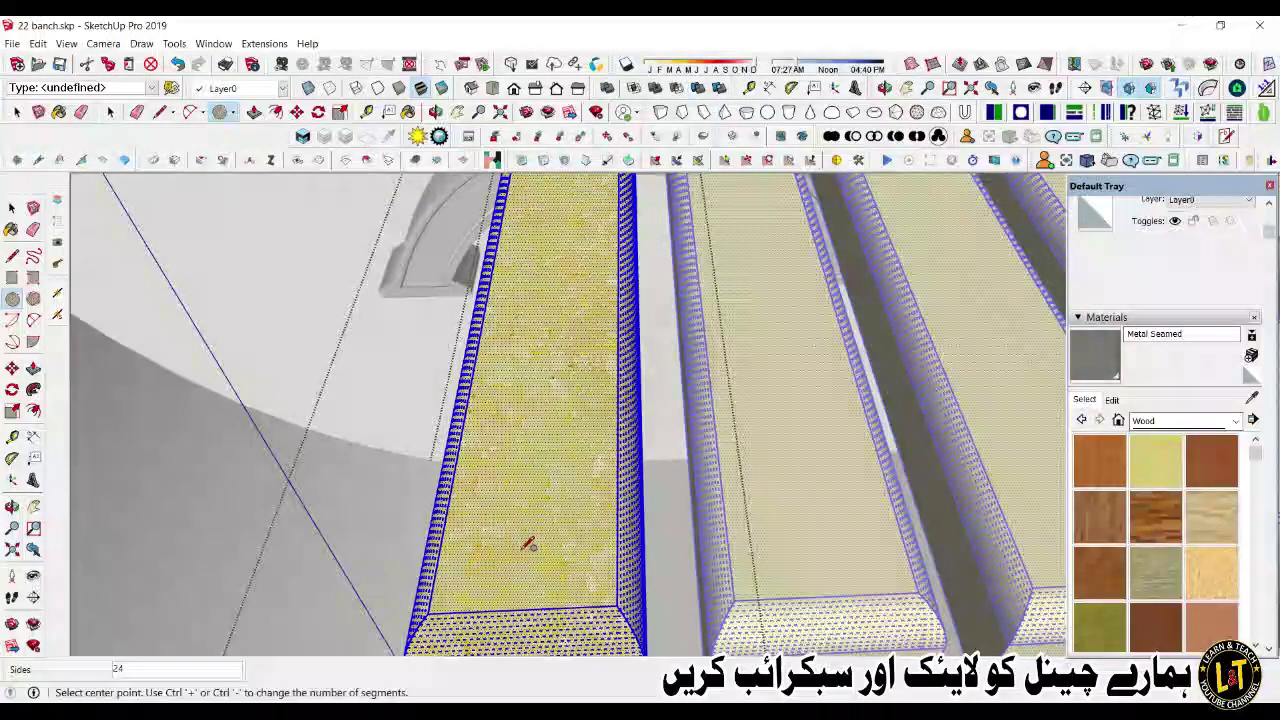
click(527, 542)
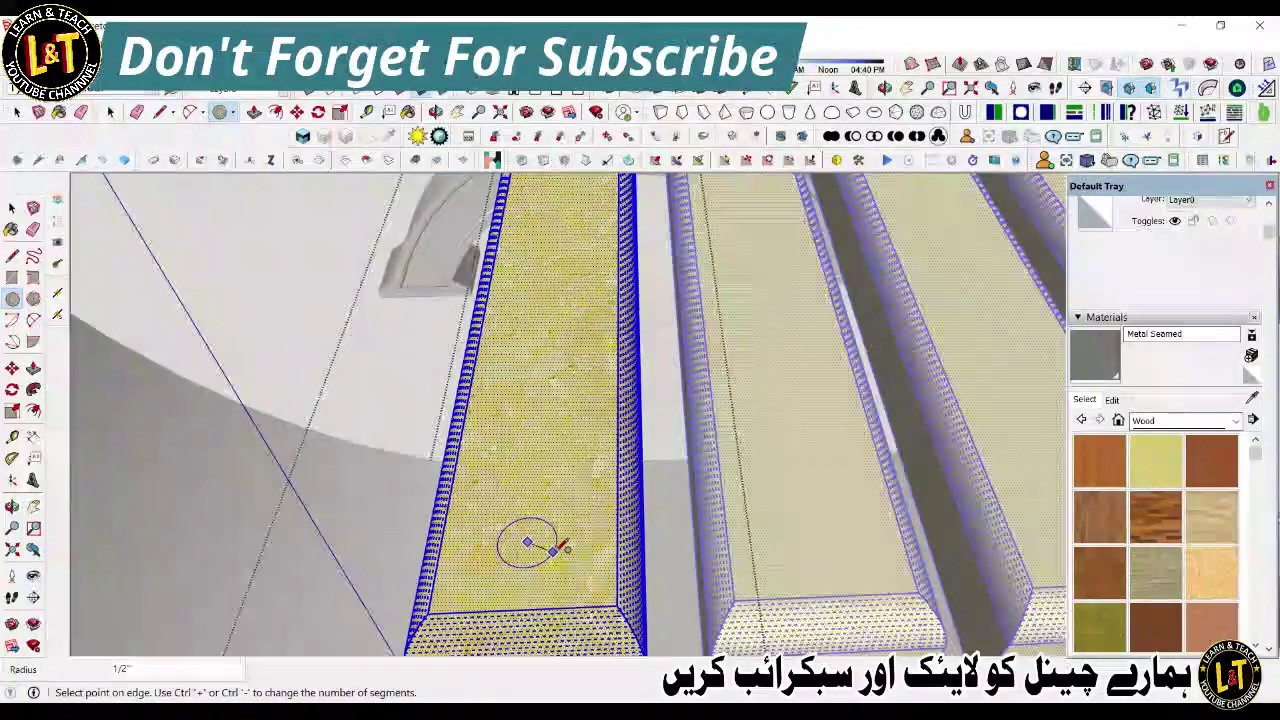
click(563, 545)
key(space)
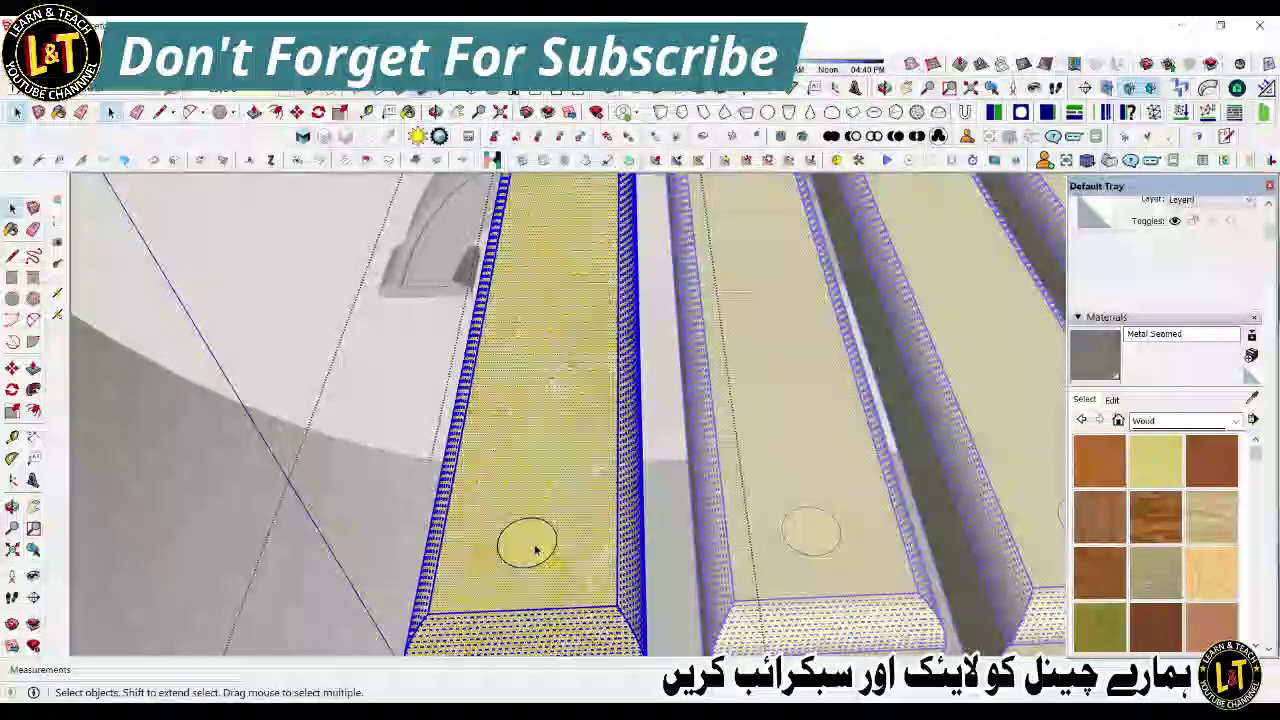
Step: Push the circle about 3/16" into the slat, then pull it up about 1/4" to form a raised screw head
key(p)
scroll(533, 549, up, 2)
click(532, 549)
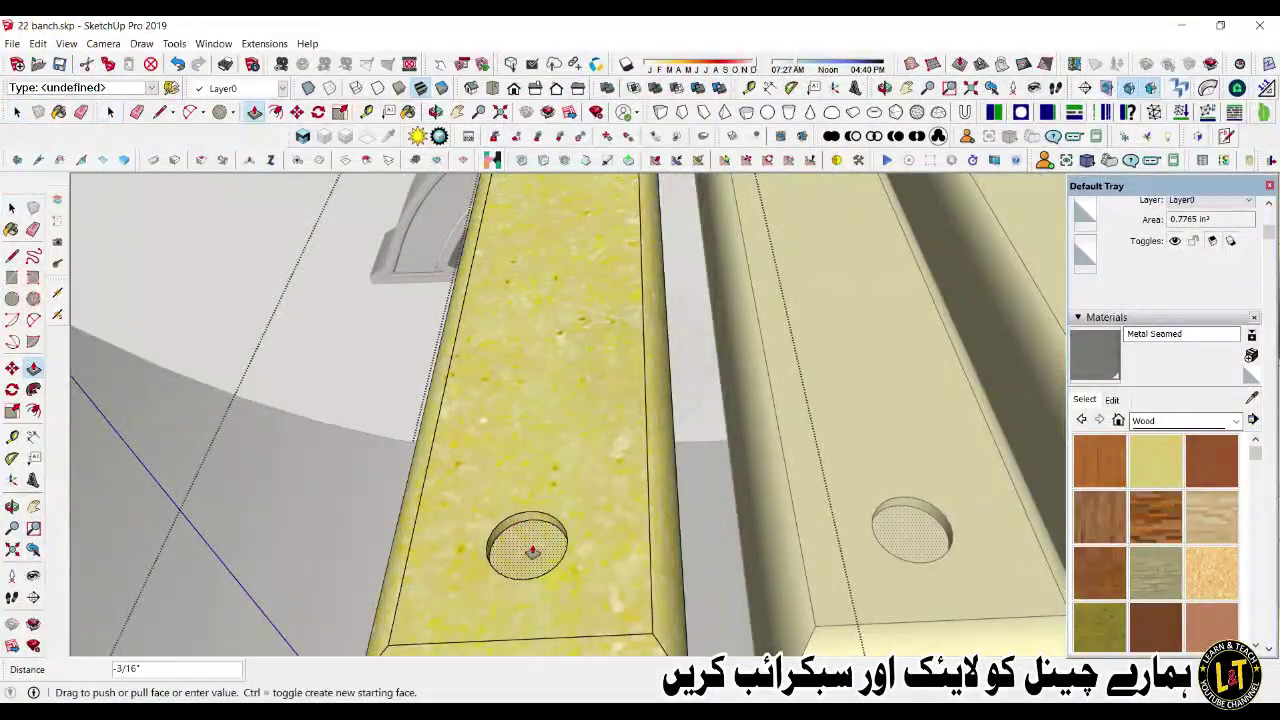
click(533, 551)
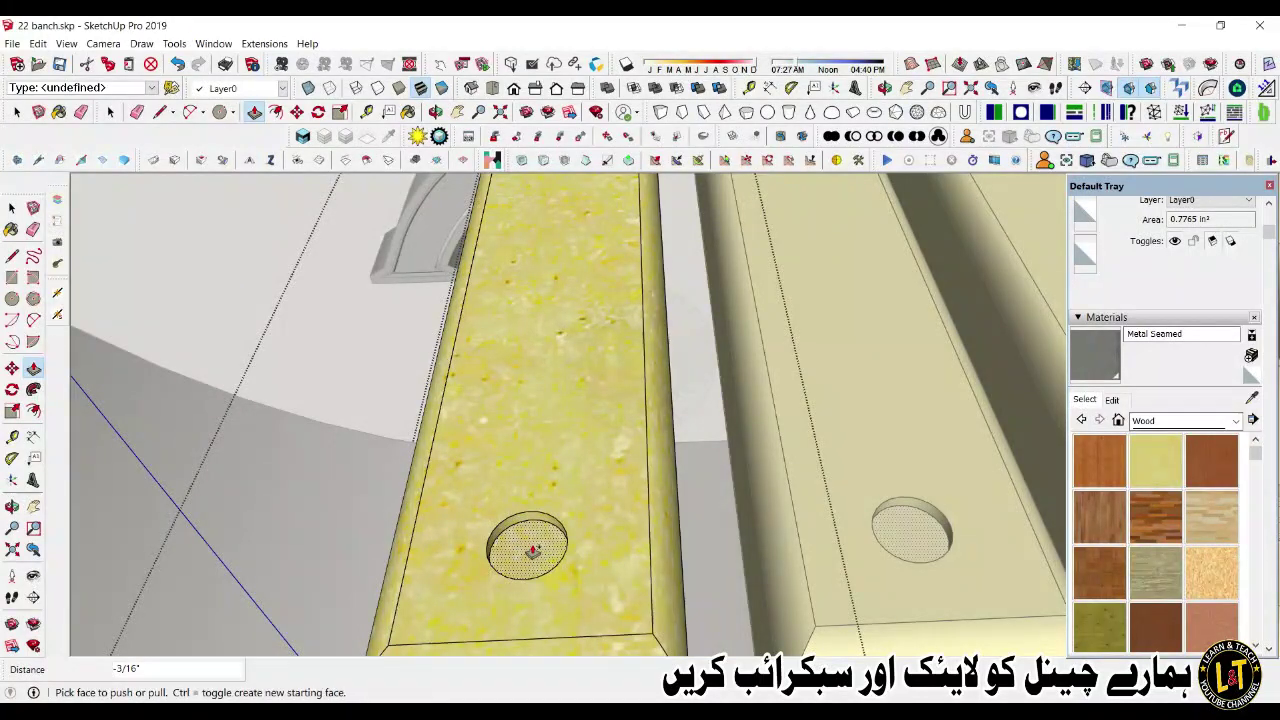
click(533, 551)
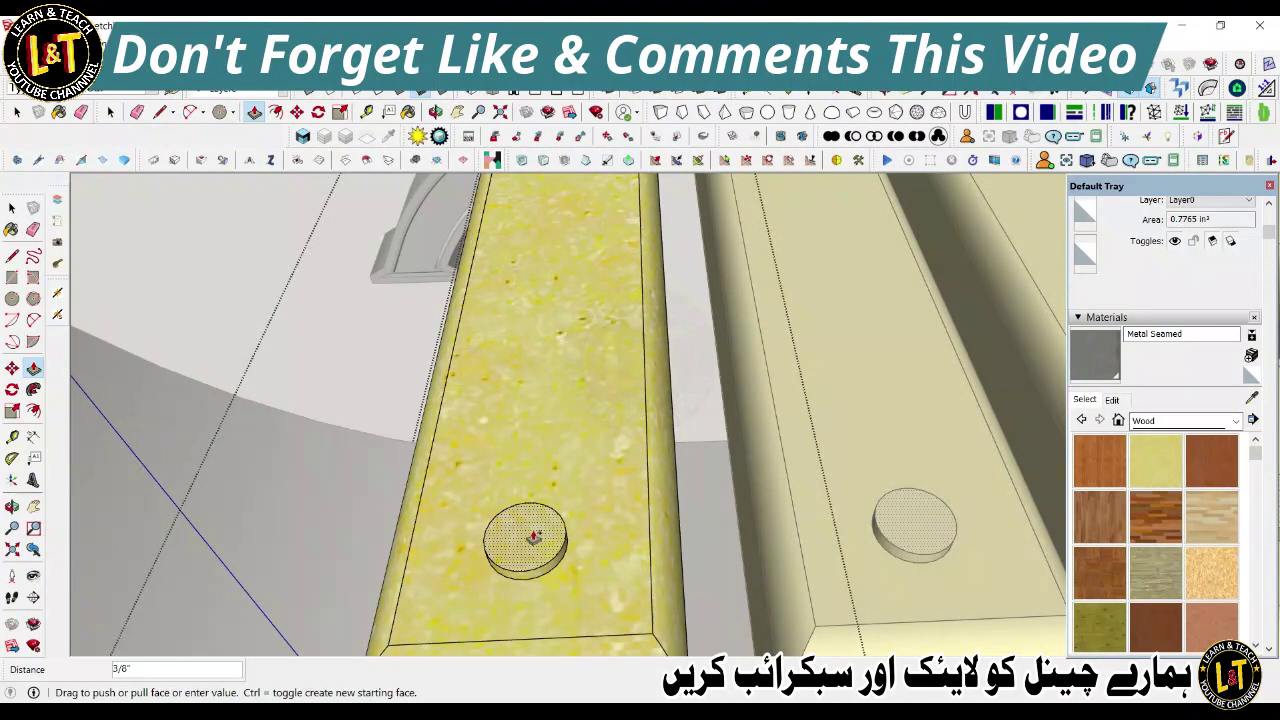
click(535, 549)
scroll(535, 550, up, 1)
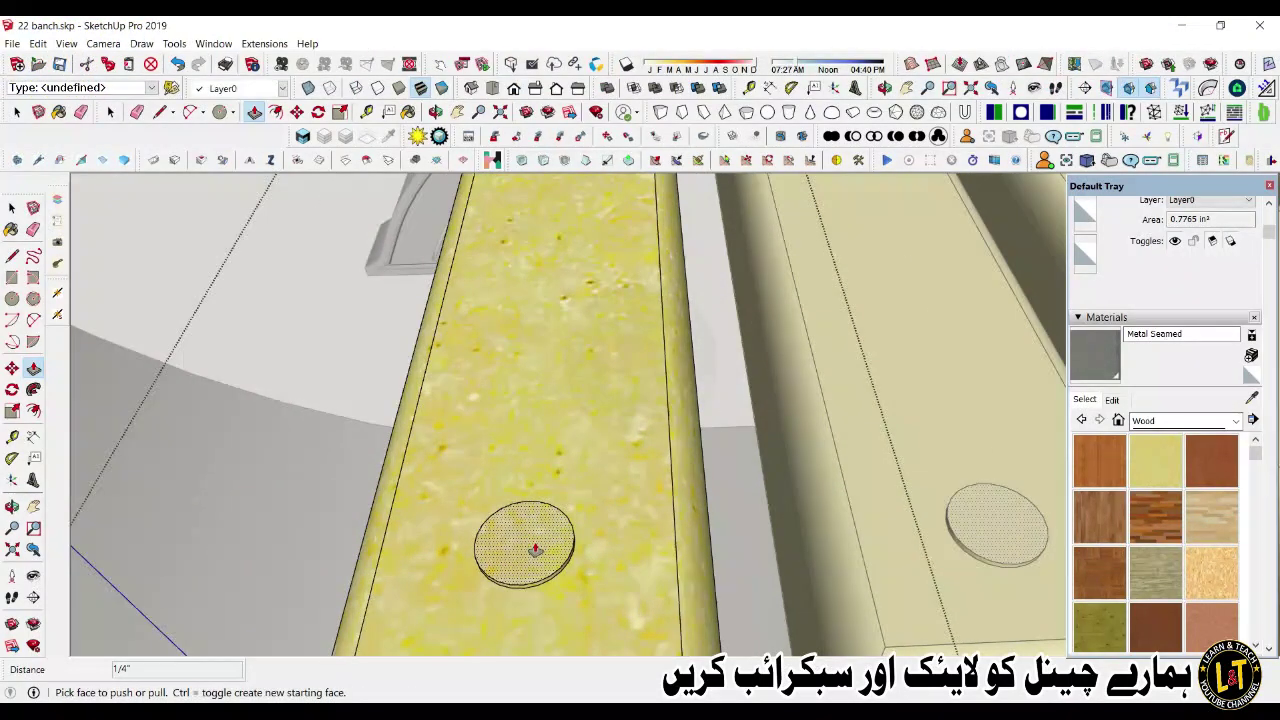
Step: Paint the upper face of the raised screw head with the Metal Seamed material
key(space)
double_click(531, 552)
key(b)
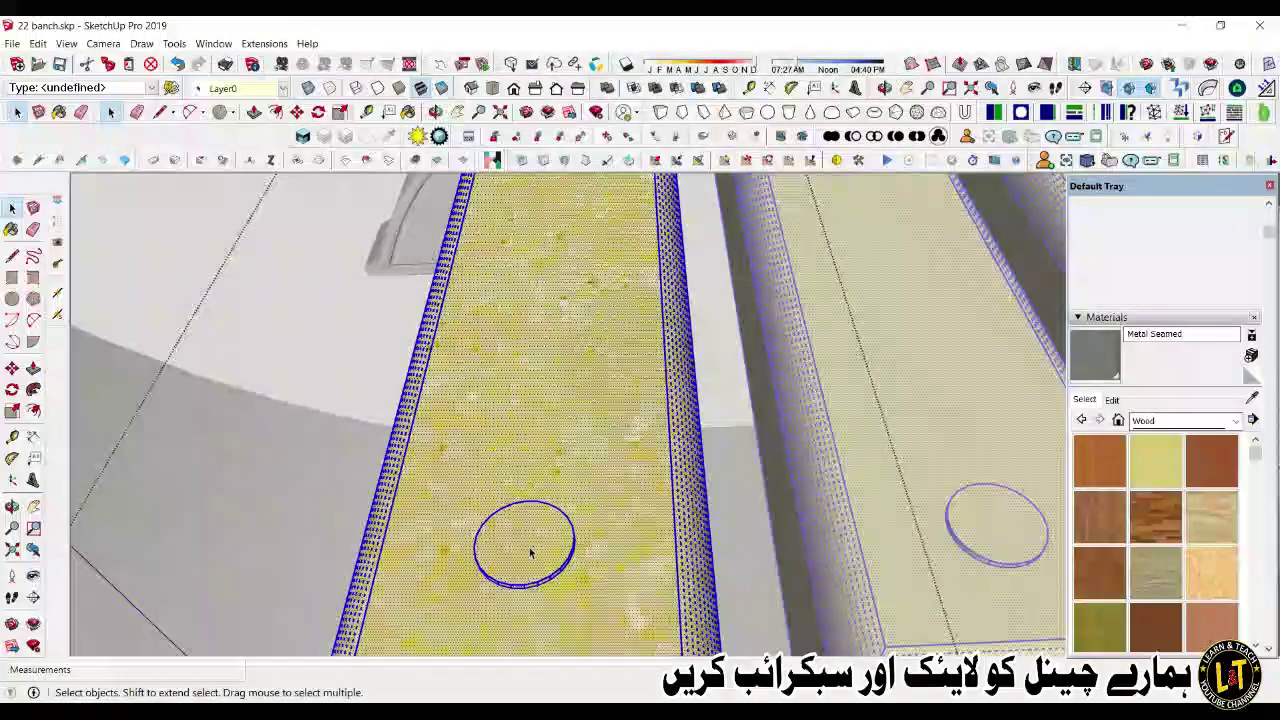
click(532, 546)
key(space)
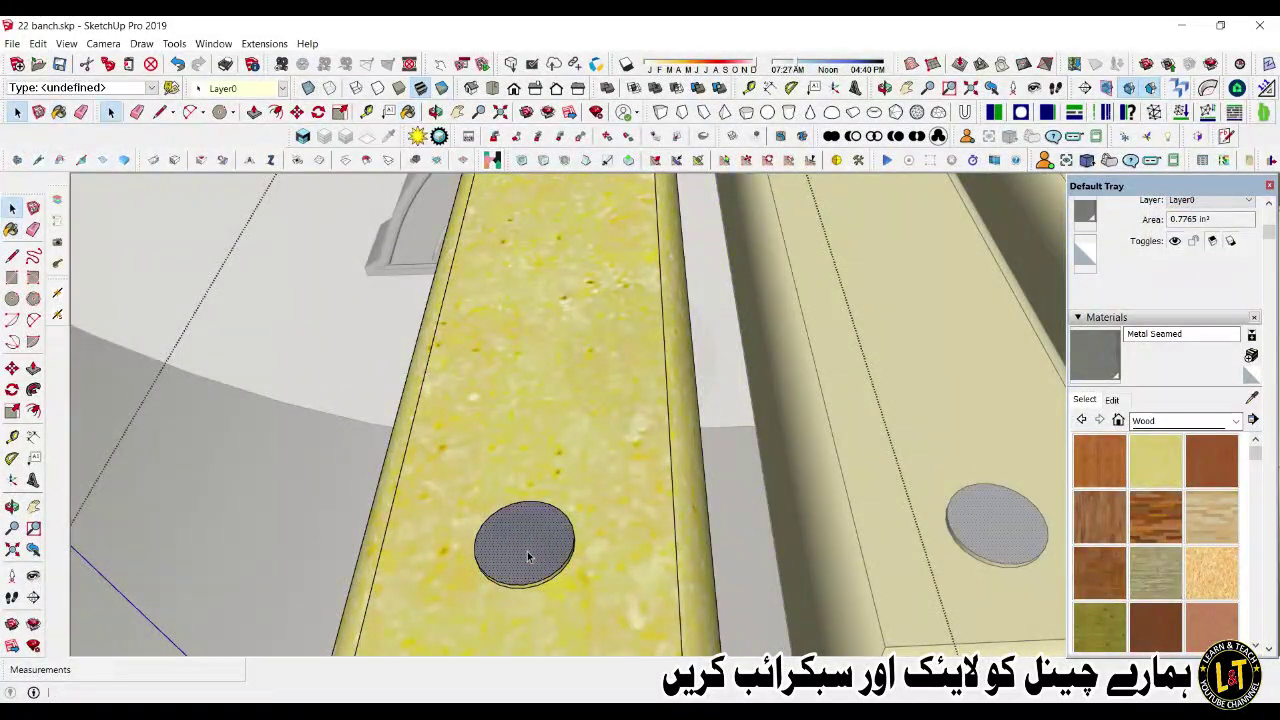
Step: Draw two parallel lines across the middle of the screw head to outline a narrow slot about 1" long
scroll(528, 557, up, 3)
key(l)
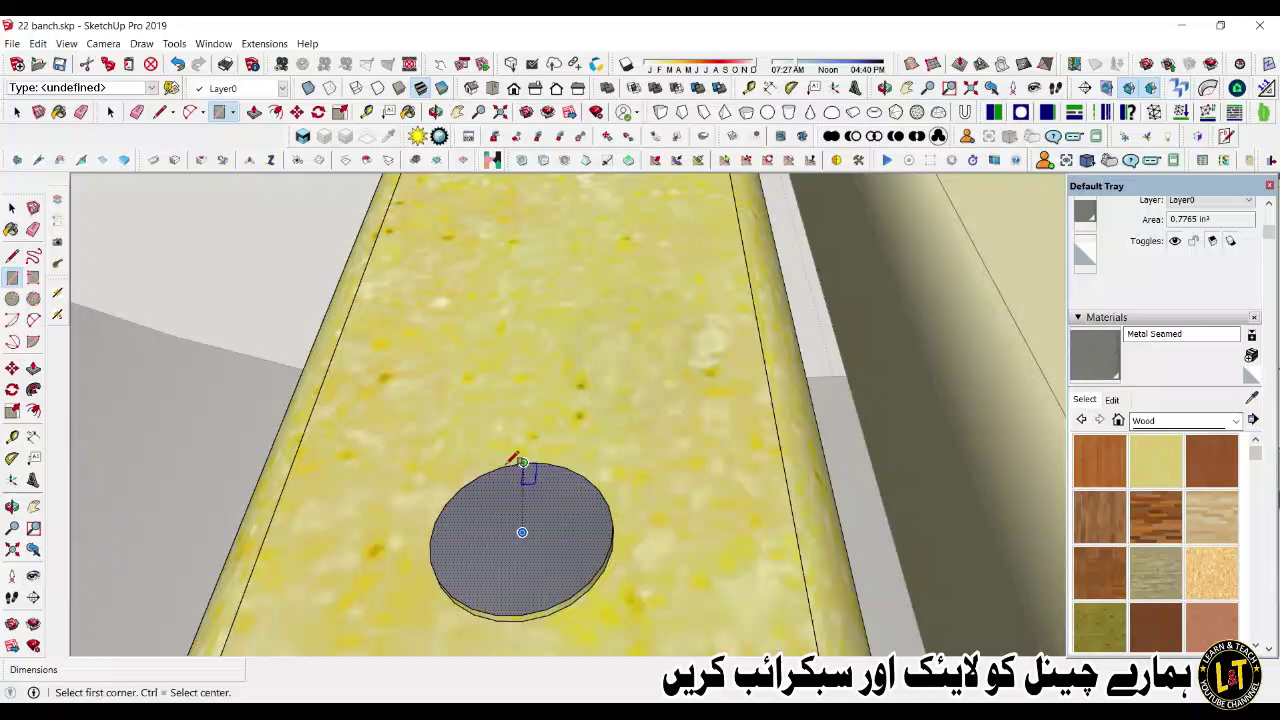
click(501, 467)
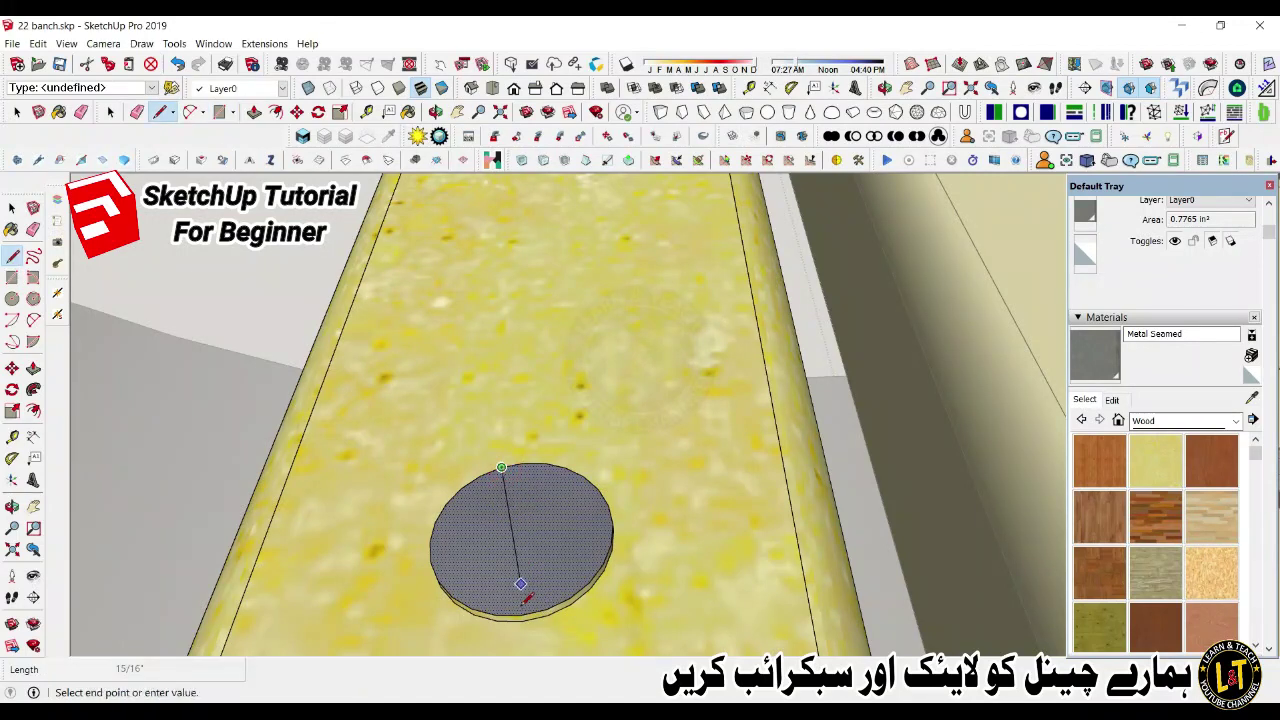
click(495, 614)
click(521, 613)
click(517, 466)
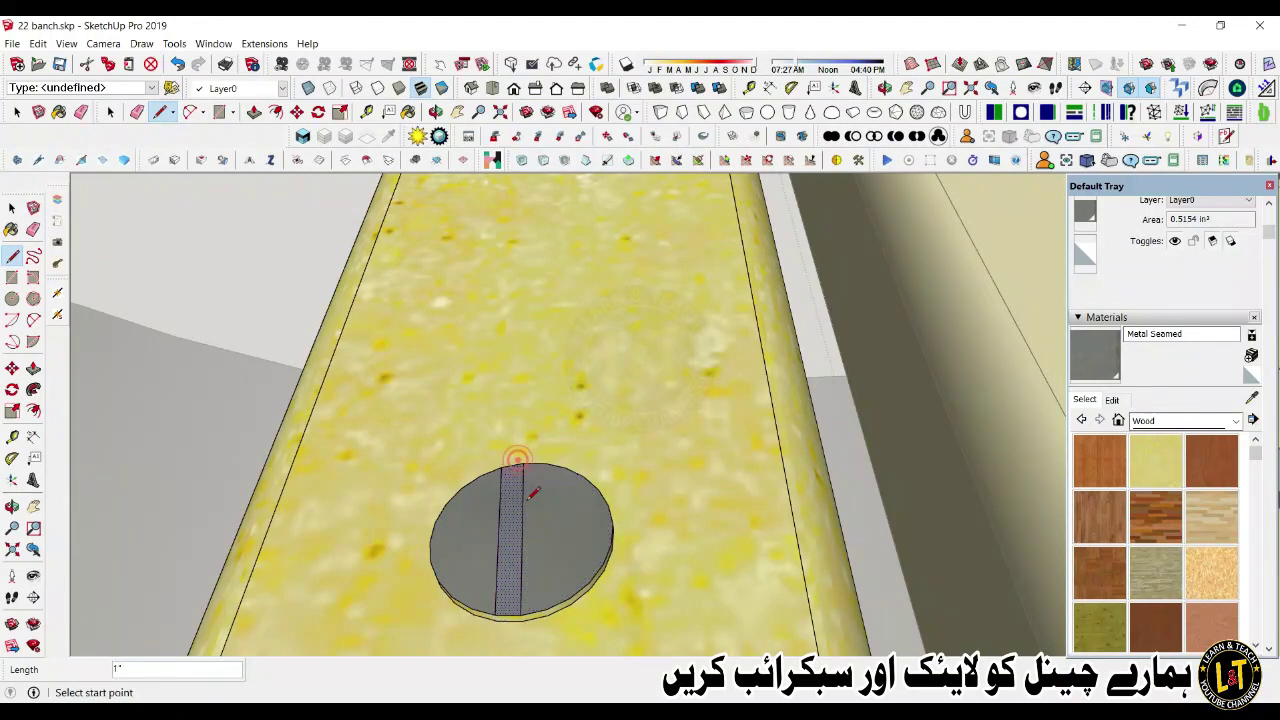
Step: Push the narrow slot face about 1/16" down into the screw head
key(space)
key(p)
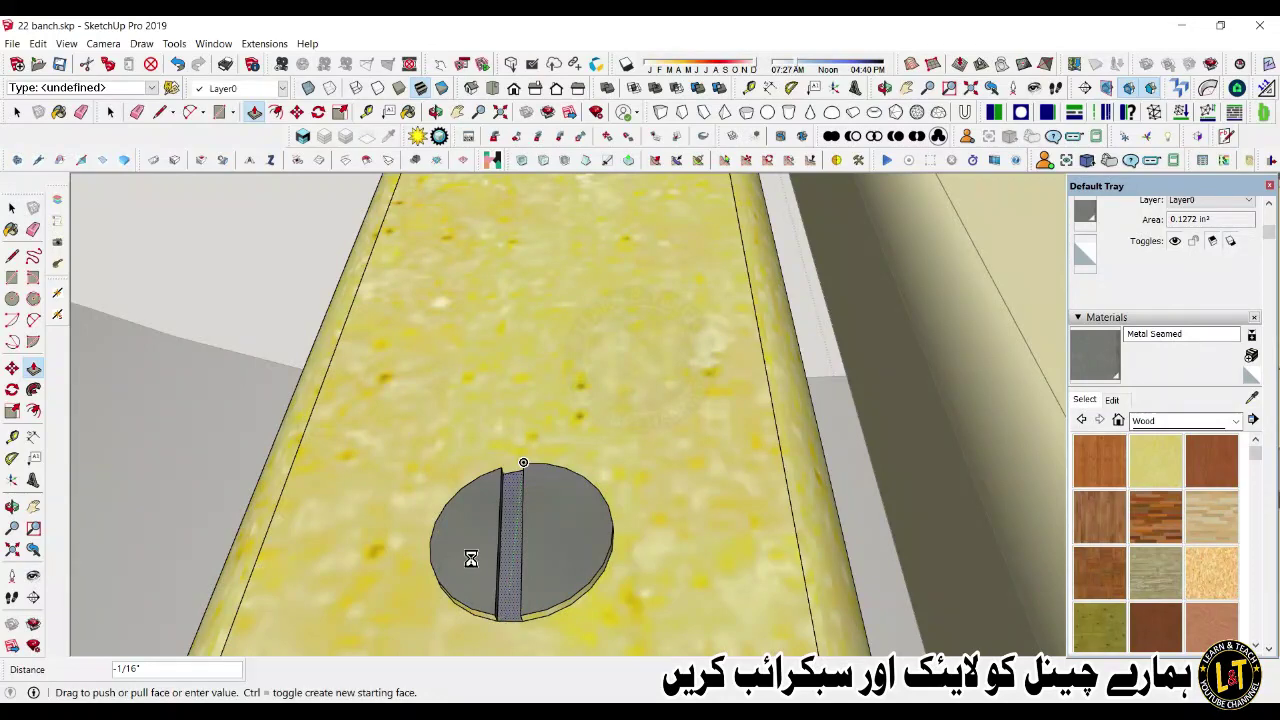
click(450, 505)
key(space)
Step: Select the whole slotted screw head and copy it 10' along the slat's length
scroll(440, 503, down, 6)
middle_drag(689, 566, 458, 510)
scroll(520, 355, up, 5)
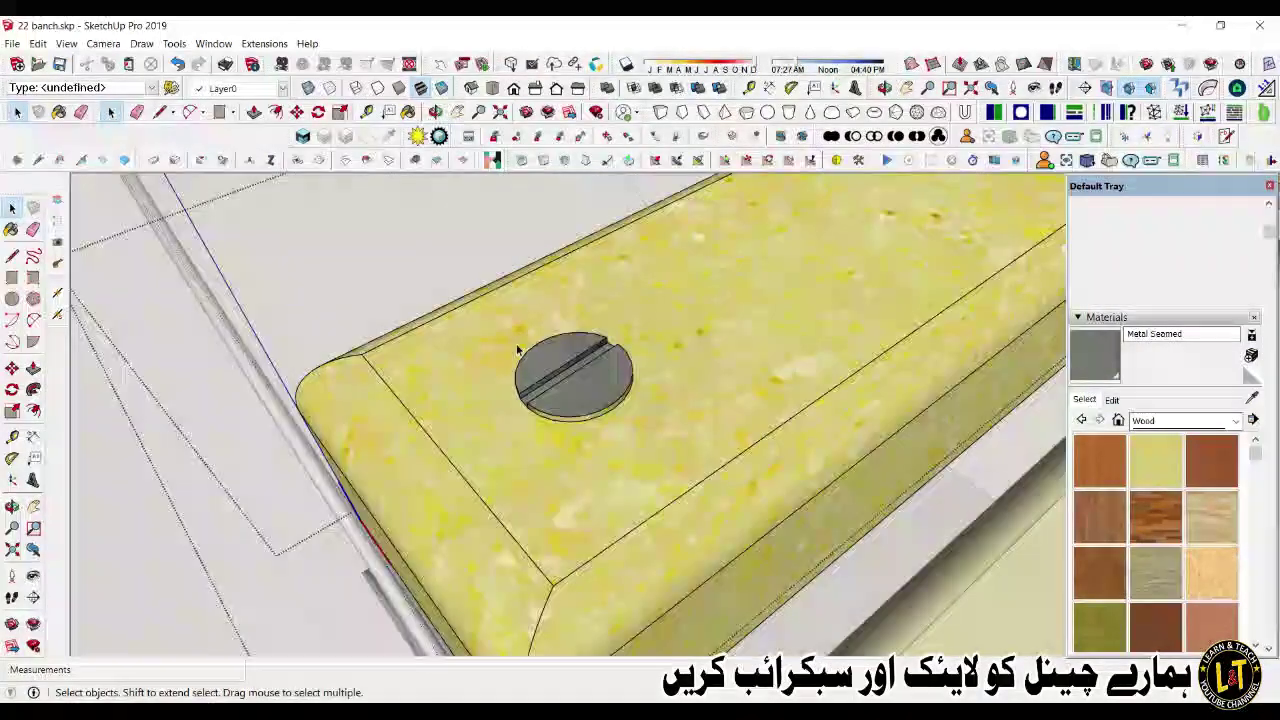
drag(681, 436, 681, 438)
scroll(343, 470, down, 8)
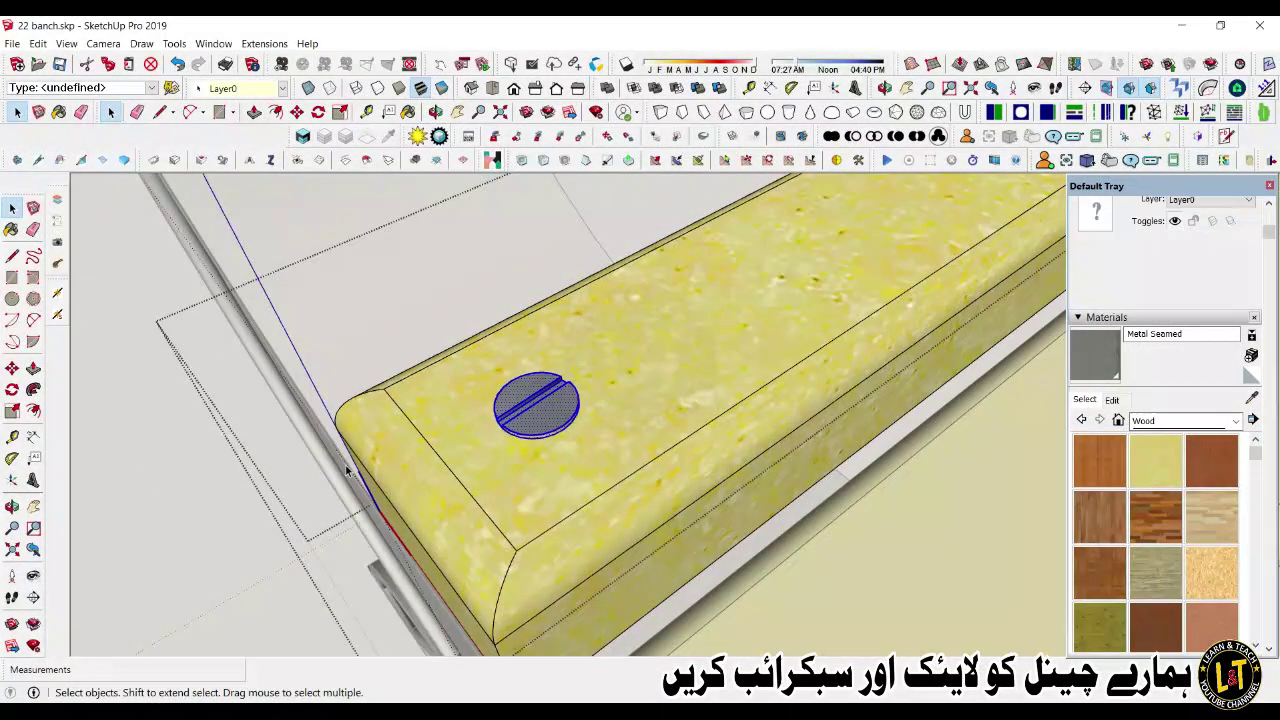
scroll(333, 462, down, 1)
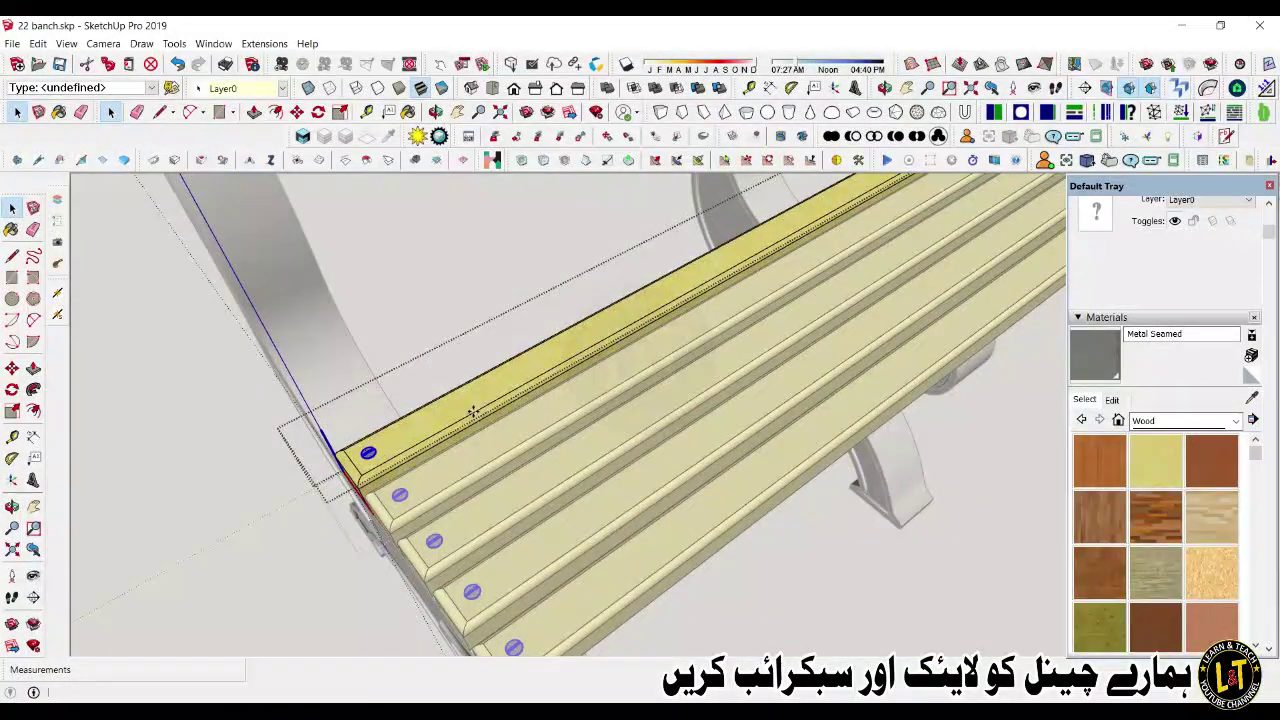
key(m)
key(ctrl)
click(430, 424)
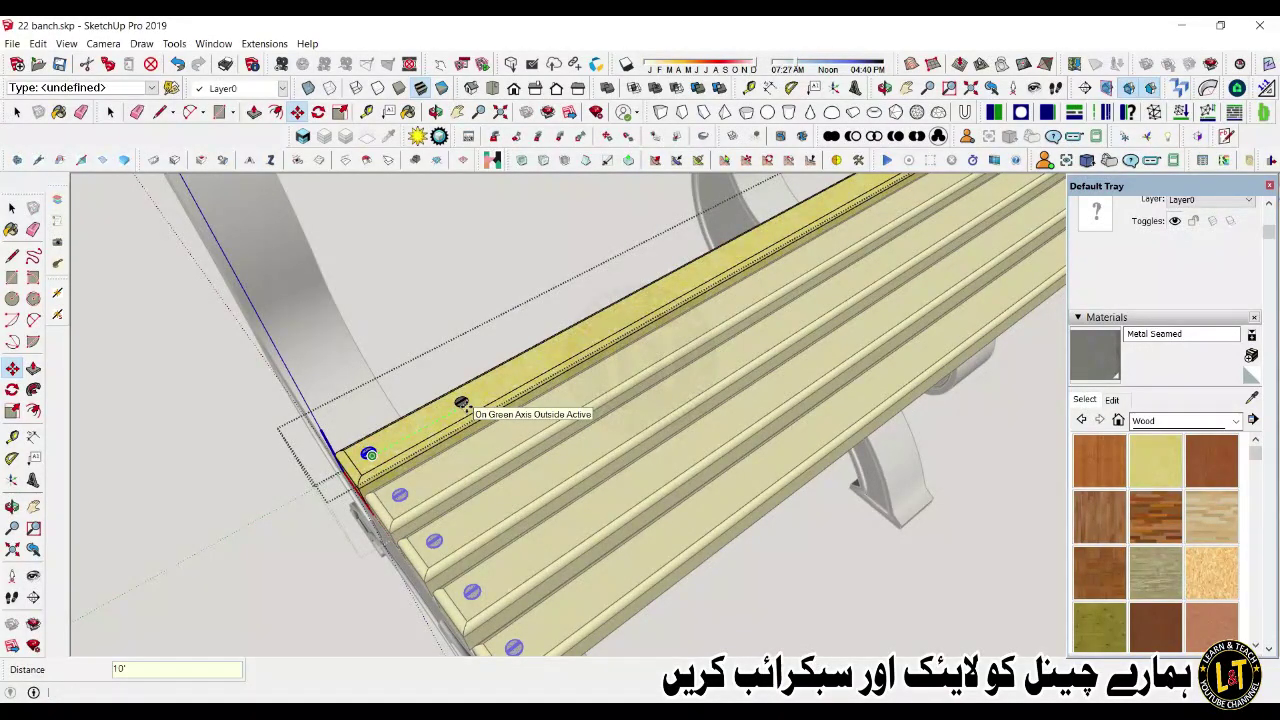
Step: Set the screw head's copy distance to 11'3" and then 11'8", placing it near the slat's far end
scroll(85, 560, down, 1)
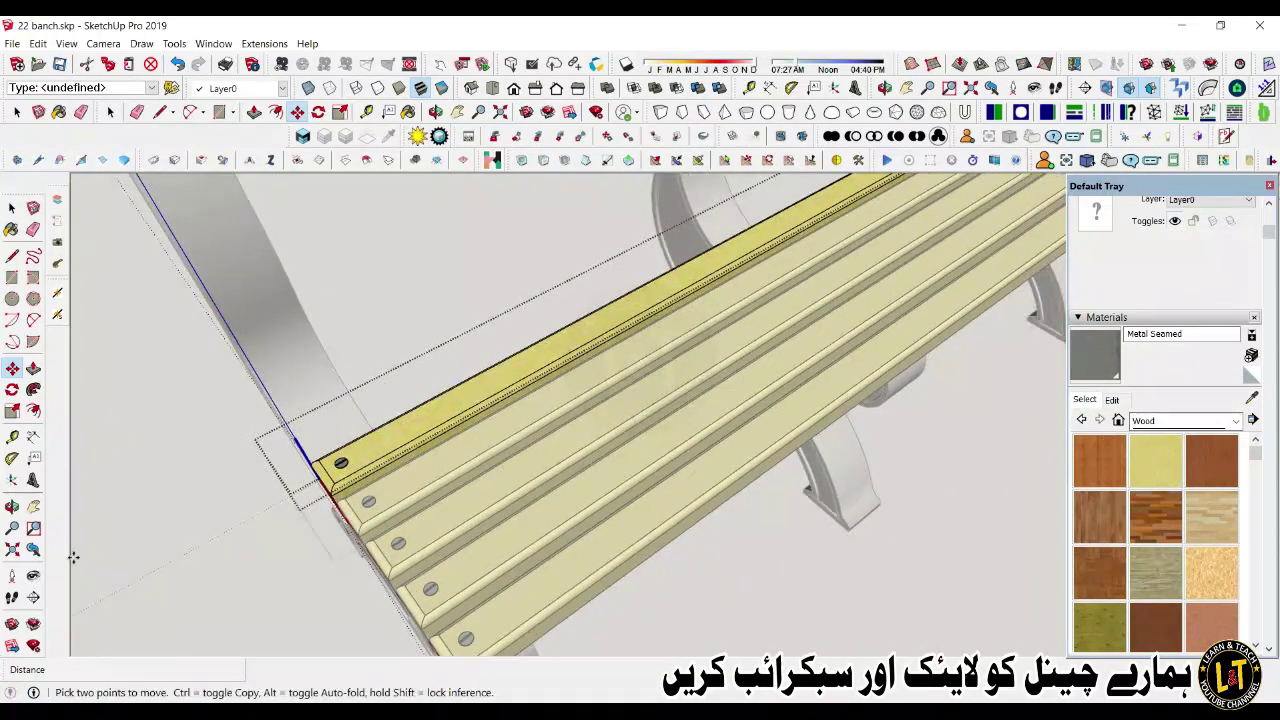
scroll(73, 557, down, 1)
scroll(484, 408, down, 3)
scroll(823, 246, up, 5)
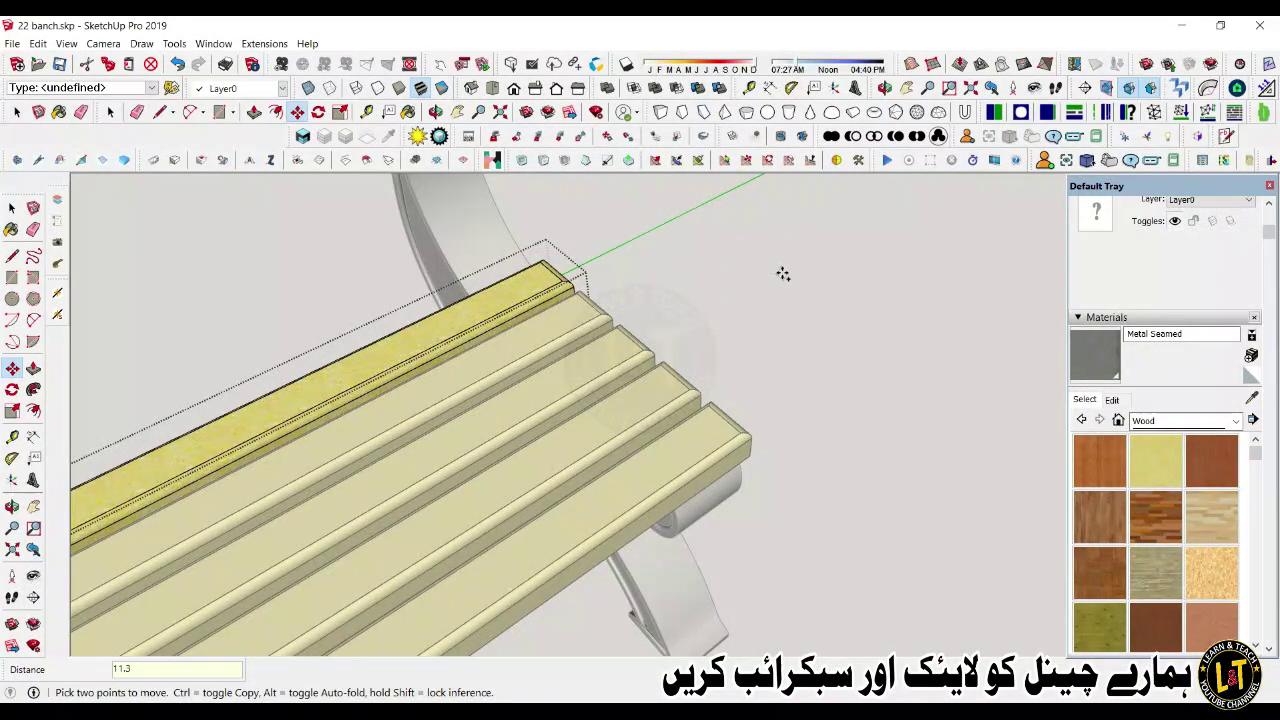
text(11'3)
key(Return)
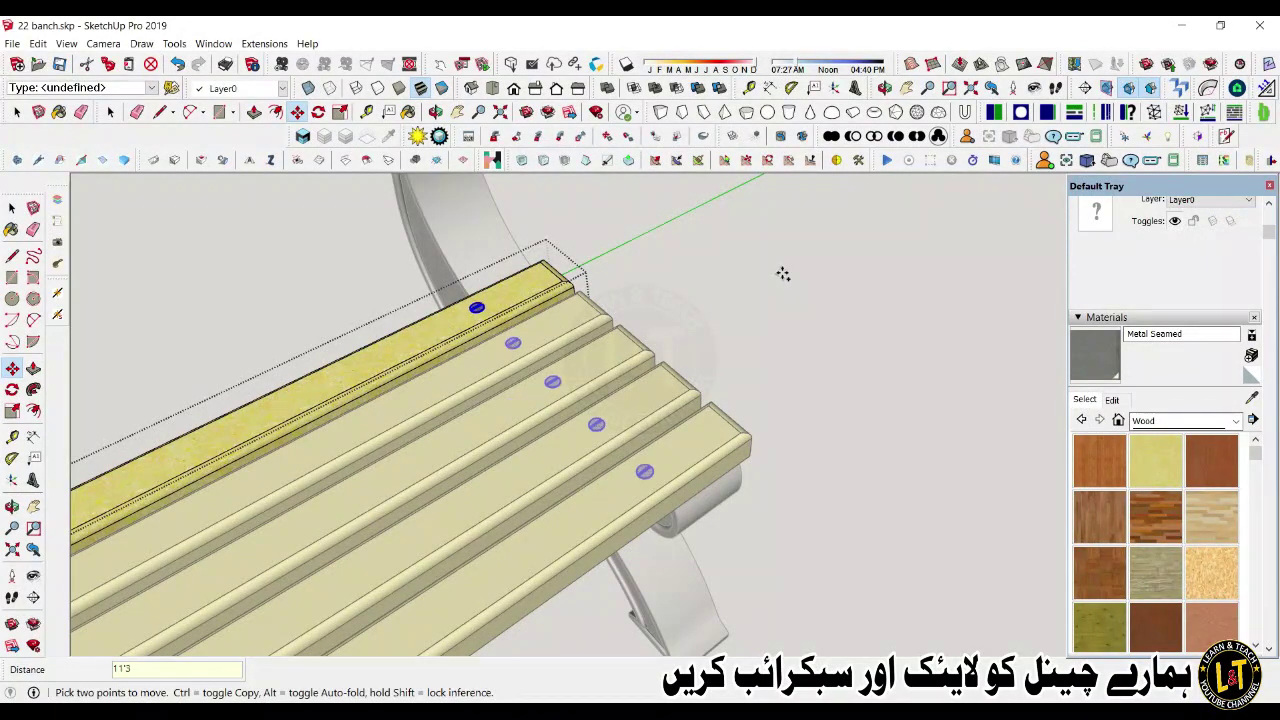
key(Return)
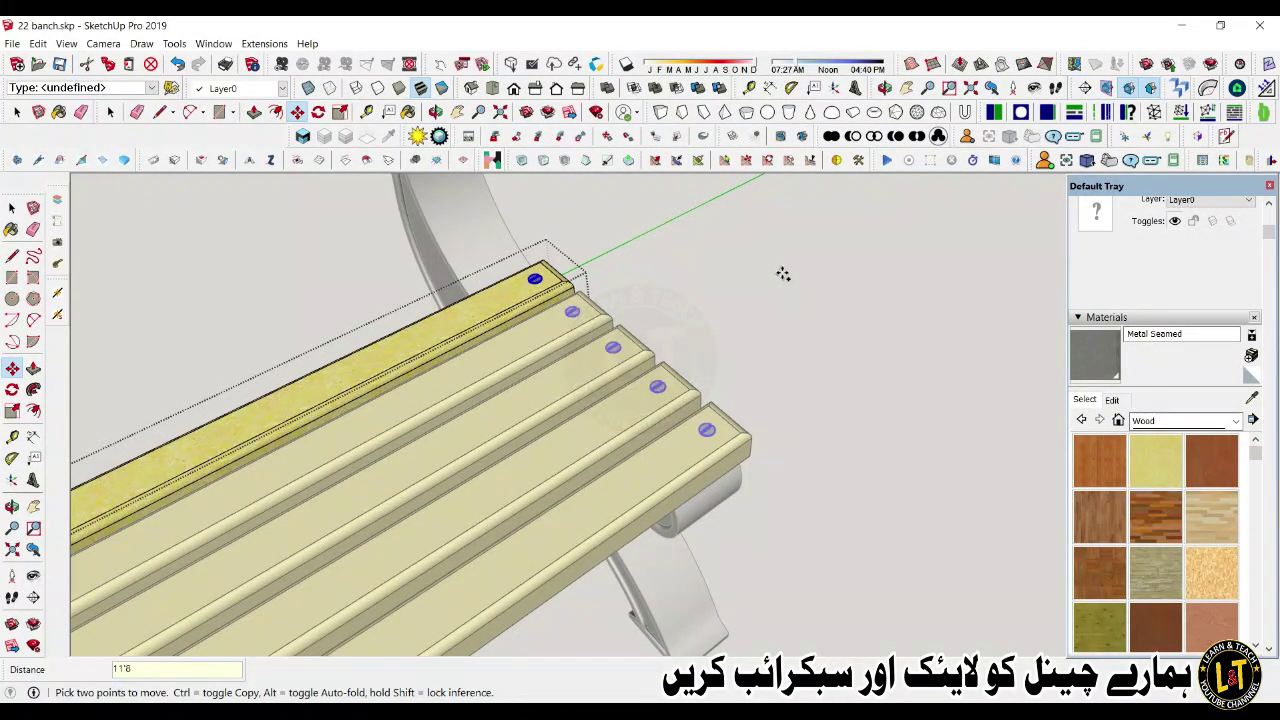
Step: Copy the screw head along the slat onto each of the two middle frames, spacing the second copy about 4'1" from the first
scroll(660, 250, down, 2)
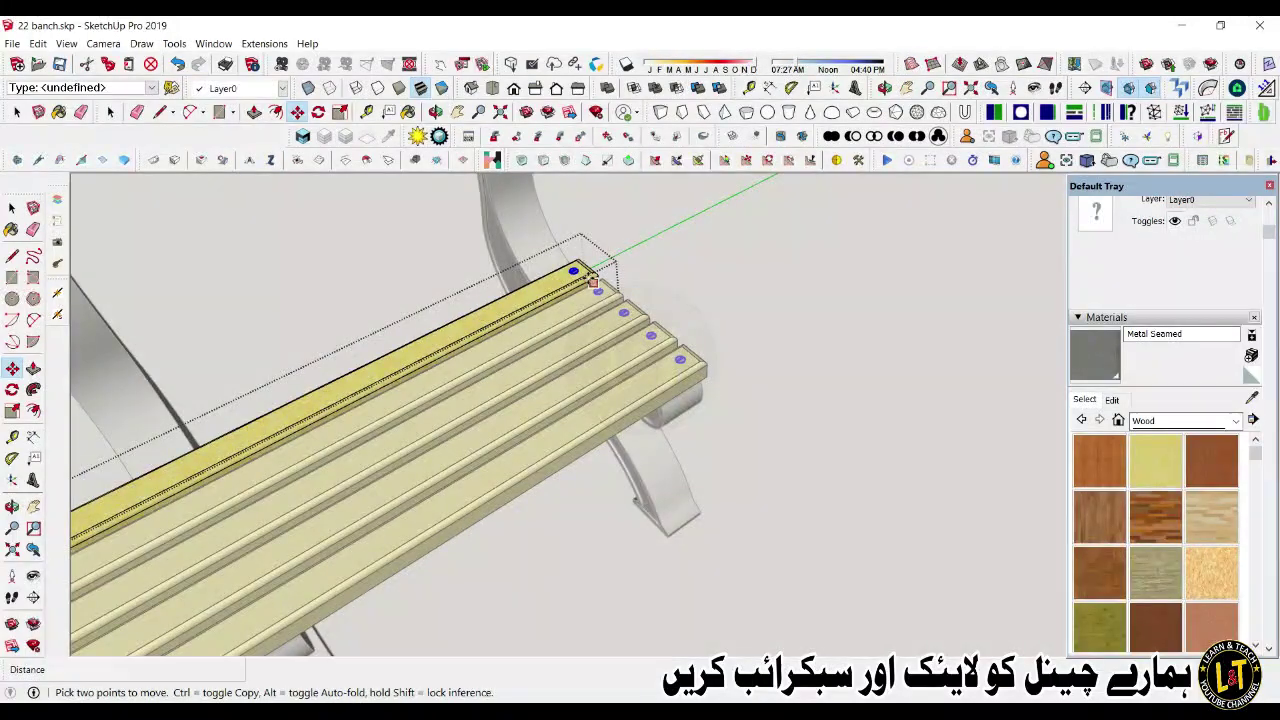
click(572, 270)
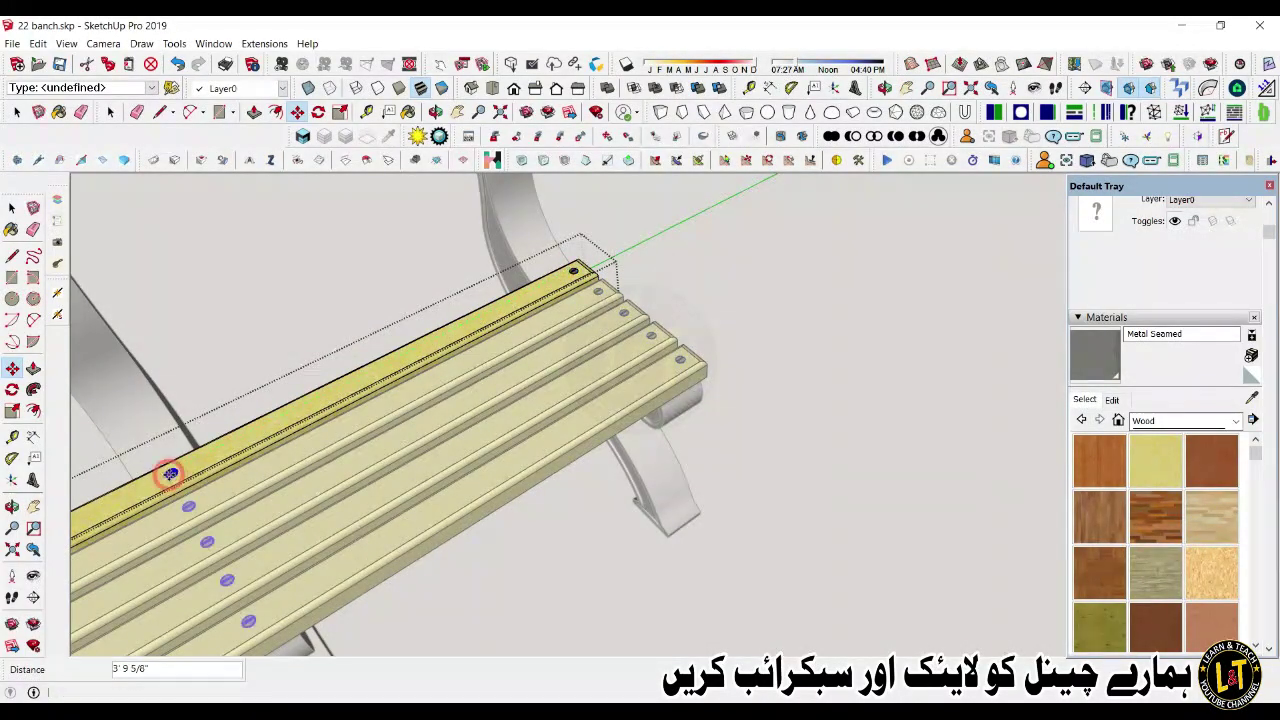
scroll(166, 471, down, 2)
scroll(223, 486, up, 3)
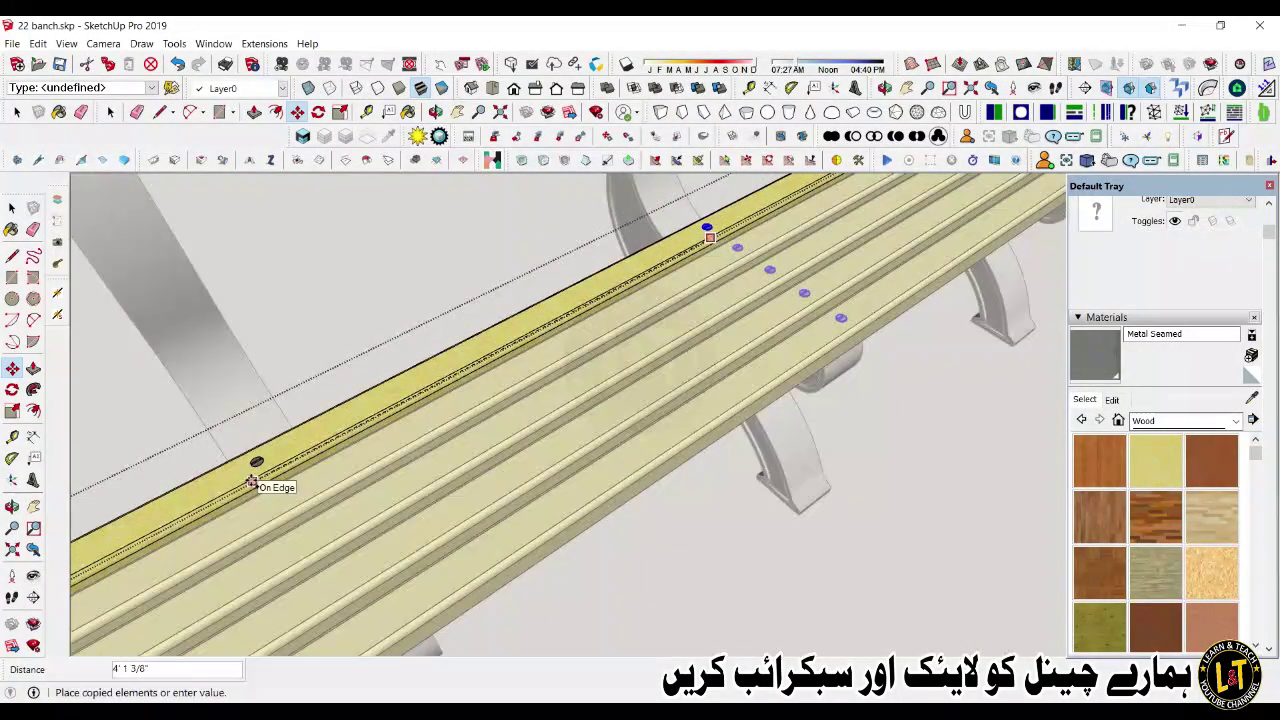
click(256, 480)
scroll(620, 420, down, 5)
Step: Finish editing the slat, then move the loose metal armrest over to the bench's near end frame
key(space)
click(757, 380)
middle_drag(740, 385, 394, 400)
scroll(480, 422, down, 2)
click(810, 540)
scroll(812, 546, up, 1)
key(m)
click(814, 549)
click(190, 428)
Step: Reposition the armrest so it stands on the seat slats close to the near end frame
middle_drag(190, 428, 432, 512)
scroll(434, 511, up, 3)
click(438, 510)
middle_drag(431, 446, 400, 428)
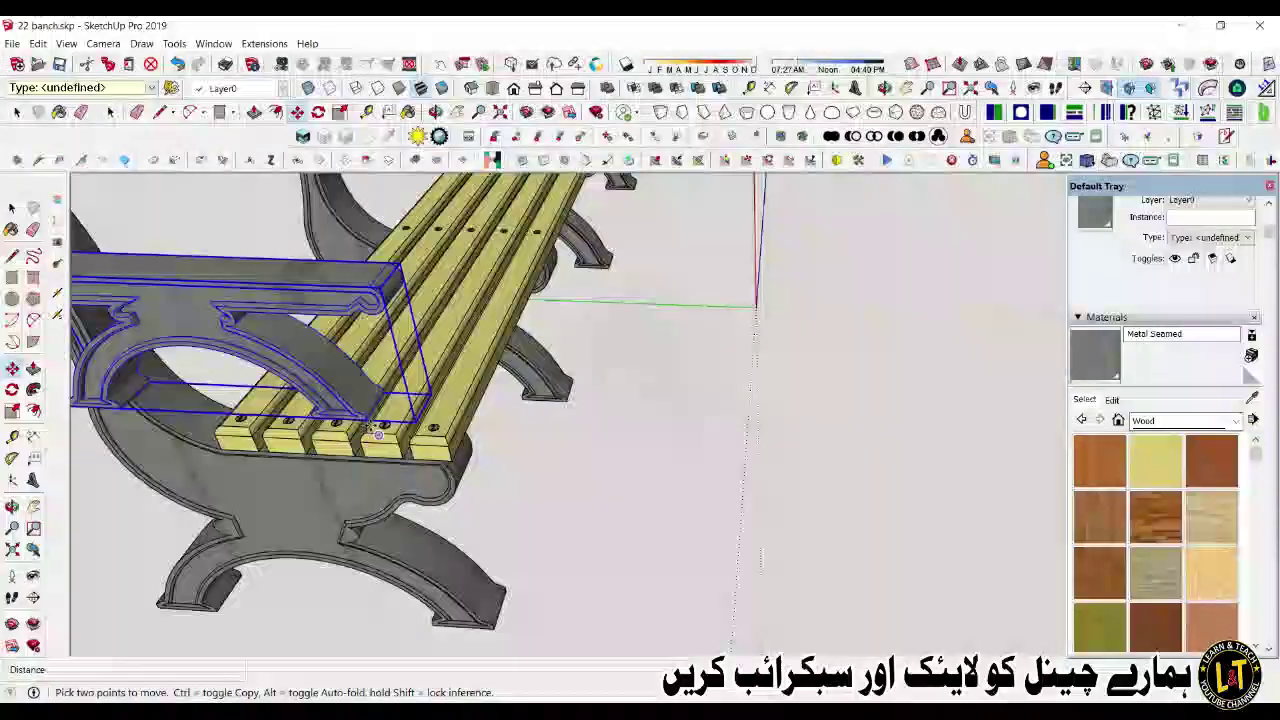
middle_drag(495, 440, 246, 259)
middle_drag(437, 298, 450, 408)
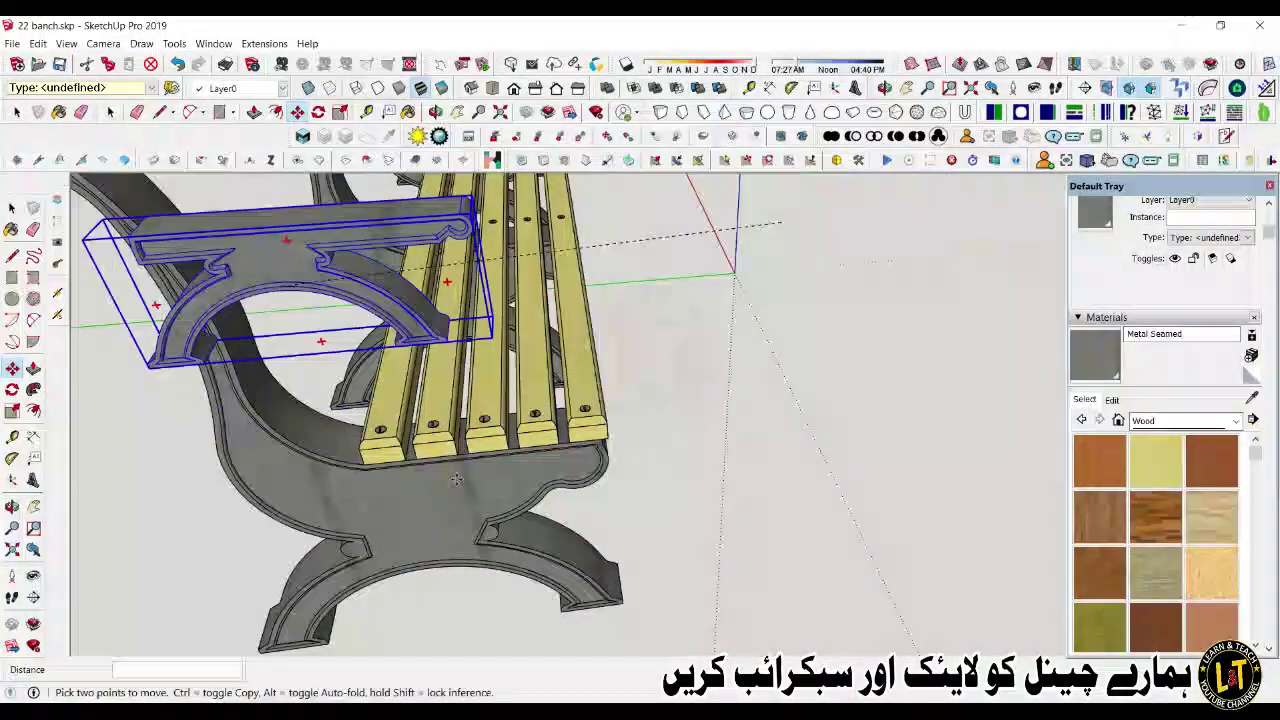
middle_drag(286, 291, 502, 415)
scroll(534, 395, up, 8)
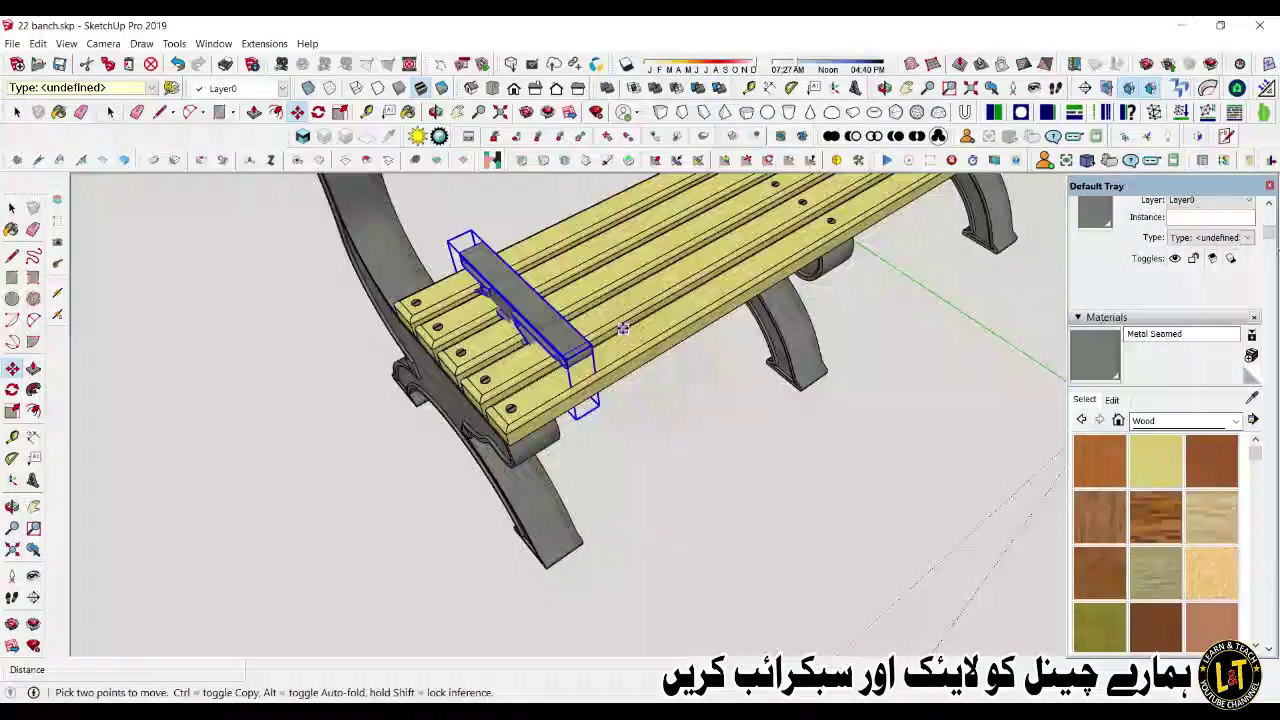
click(493, 333)
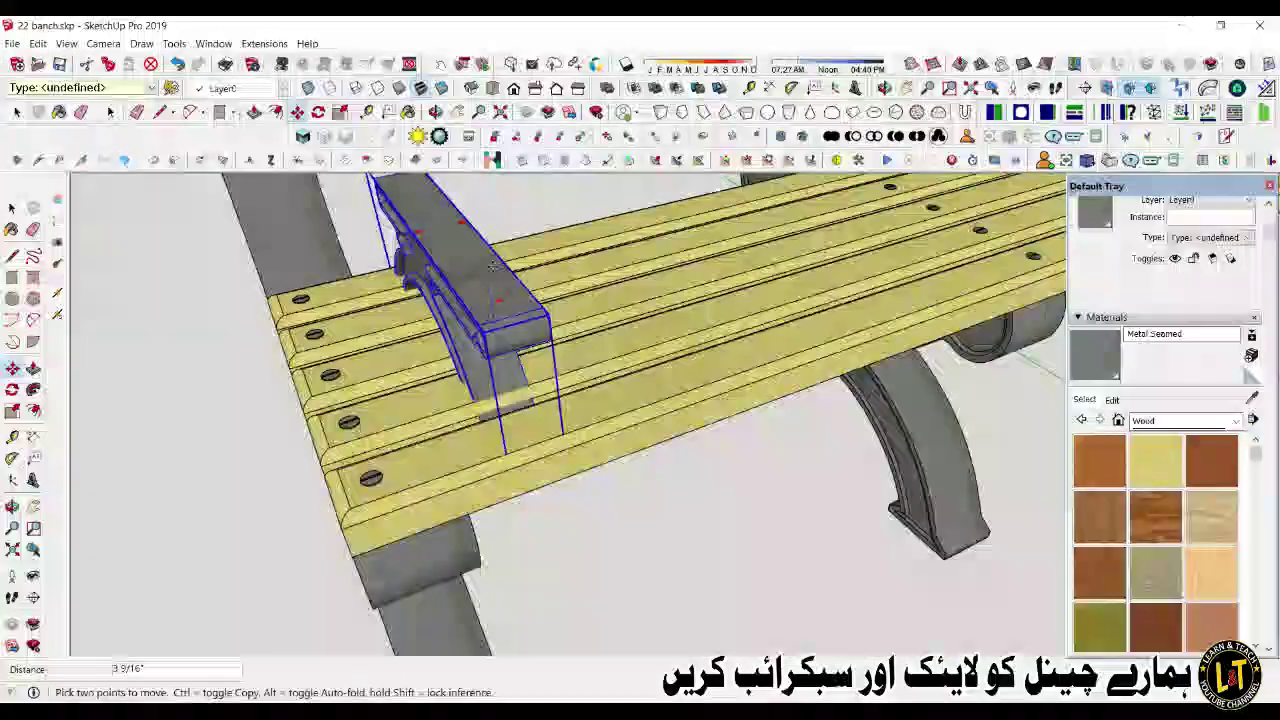
click(378, 481)
Step: Nudge the armrest into line with the near end frame and scale it to fit
middle_drag(378, 481, 760, 480)
scroll(540, 550, down, 3)
click(464, 446)
click(448, 429)
scroll(629, 530, up, 4)
scroll(577, 555, down, 4)
key(s)
scroll(571, 573, down, 1)
drag(240, 491, 207, 494)
key(space)
click(735, 560)
Step: Reselect the armrest at the near end and rescale it slightly to match the end frame
middle_drag(735, 560, 540, 530)
scroll(480, 480, down, 4)
scroll(345, 470, up, 5)
middle_drag(380, 523, 560, 380)
click(366, 436)
key(m)
scroll(560, 380, down, 5)
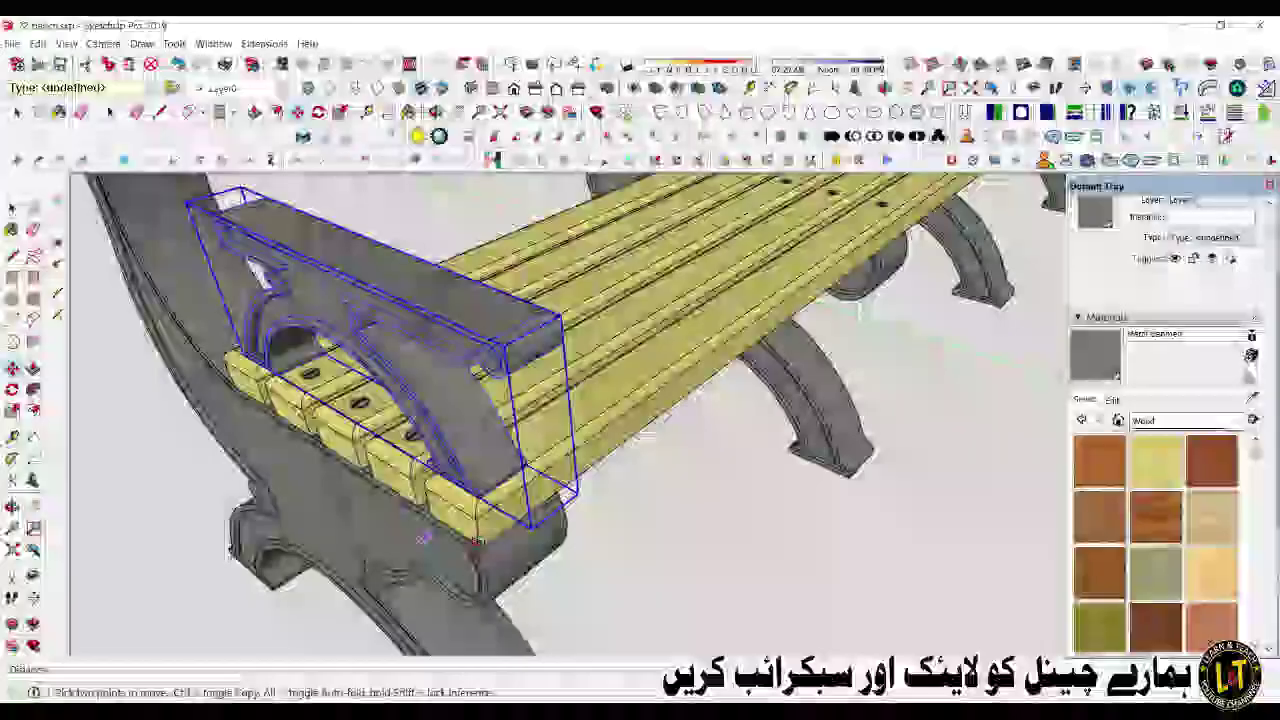
middle_drag(263, 275, 680, 523)
key(s)
scroll(466, 473, up, 3)
drag(451, 472, 450, 472)
key(space)
click(851, 537)
Step: Copy the armrest about 11'7 3/4" along the bench onto the far end frame
middle_drag(851, 537, 457, 494)
scroll(430, 465, down, 5)
click(457, 494)
key(m)
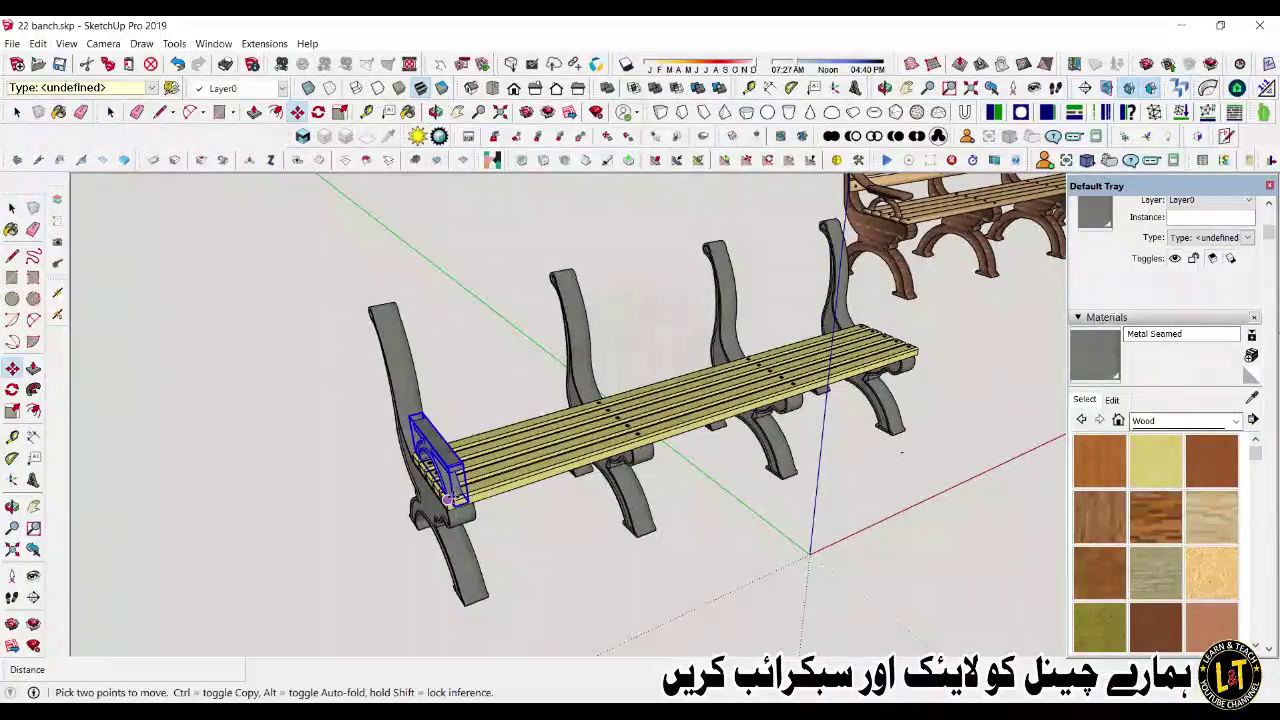
scroll(460, 497, up, 2)
click(460, 499)
key(ctrl)
scroll(1010, 297, up, 10)
scroll(774, 418, down, 5)
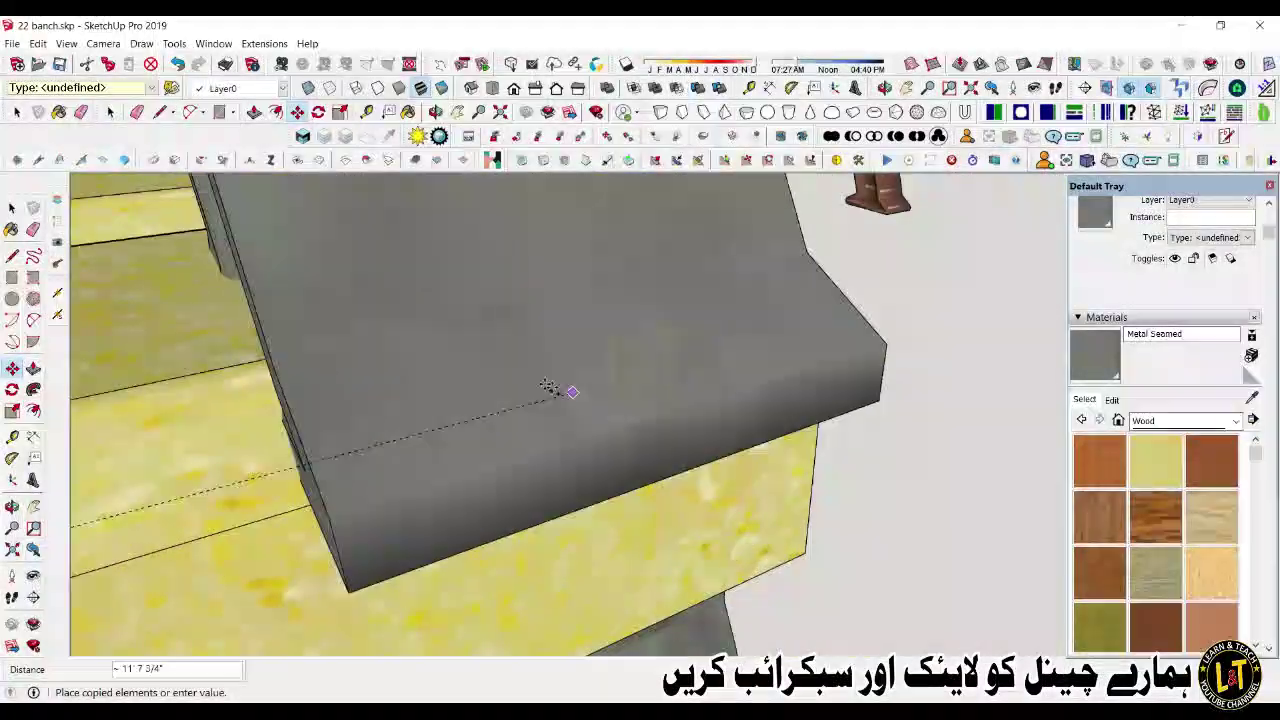
middle_drag(566, 391, 473, 309)
click(452, 289)
scroll(526, 340, down, 10)
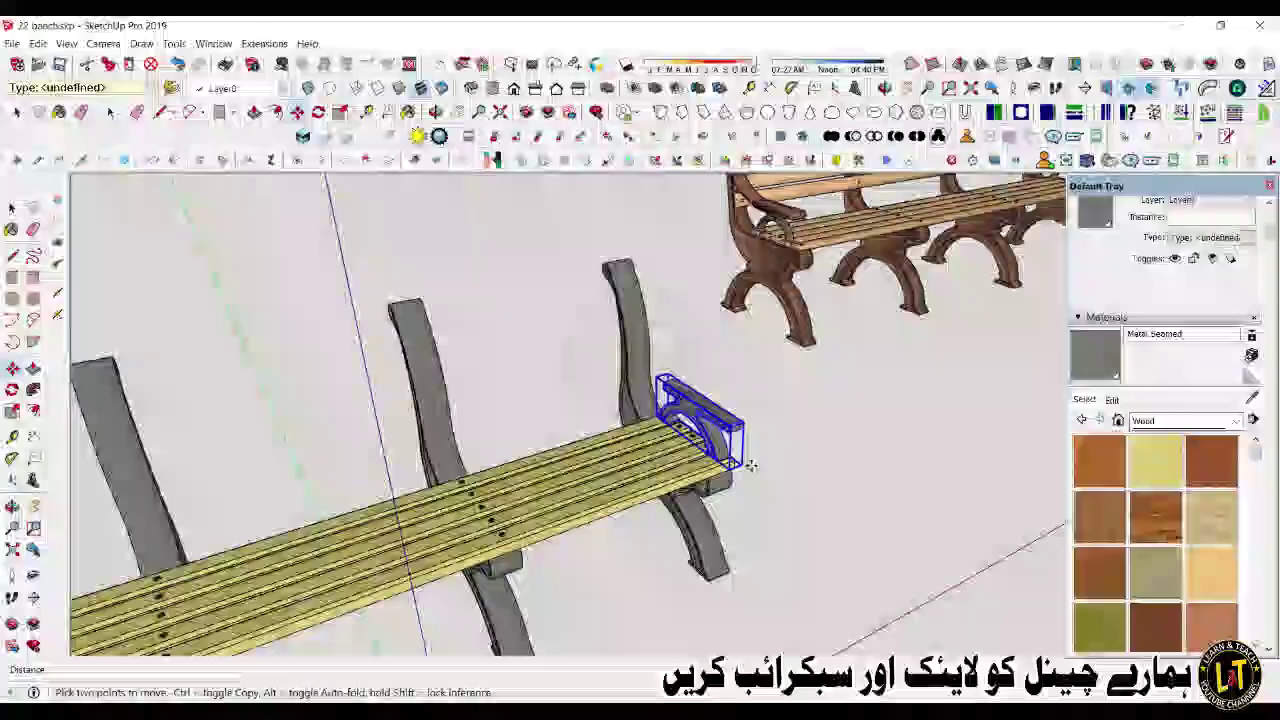
Step: Try dividing the armrest copy distance by 3 to add armrests at the middle frames
text(/3)
key(Return)
middle_drag(405, 470, 630, 460)
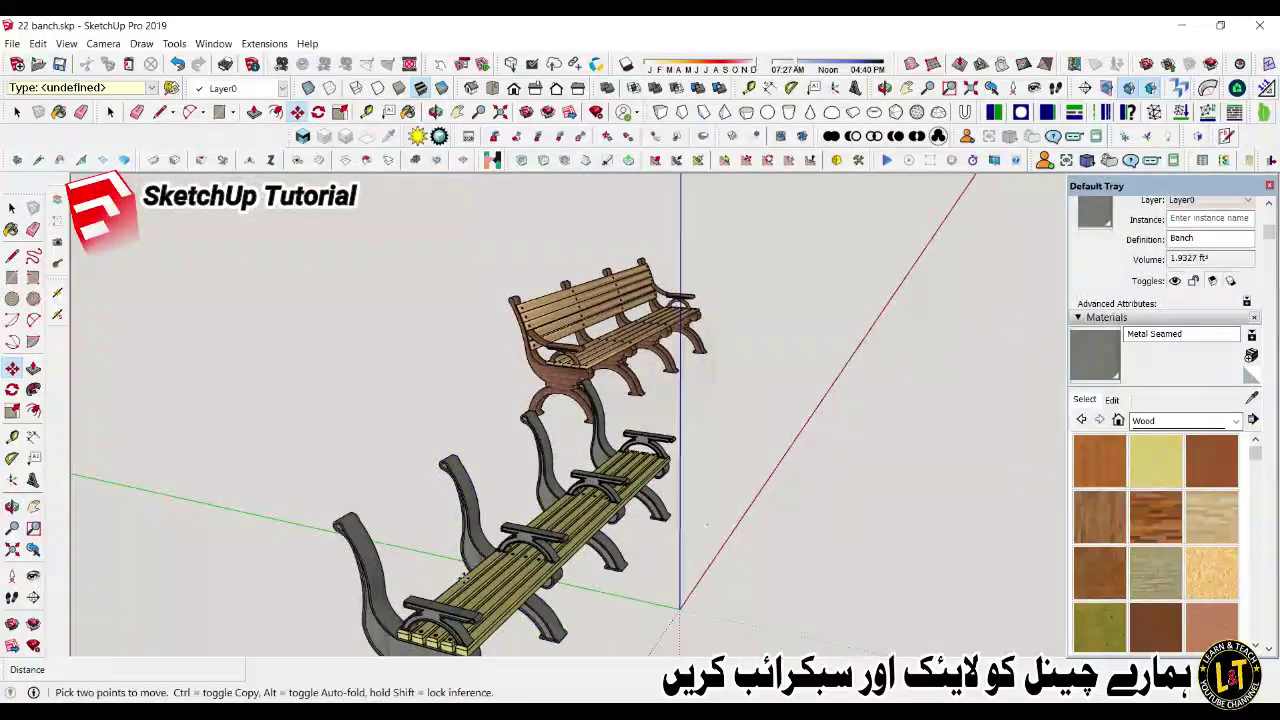
key(space)
Step: Copy the rearmost seat slat about 2'1" up to the upper backrest of the end frame
middle_drag(485, 580, 586, 557)
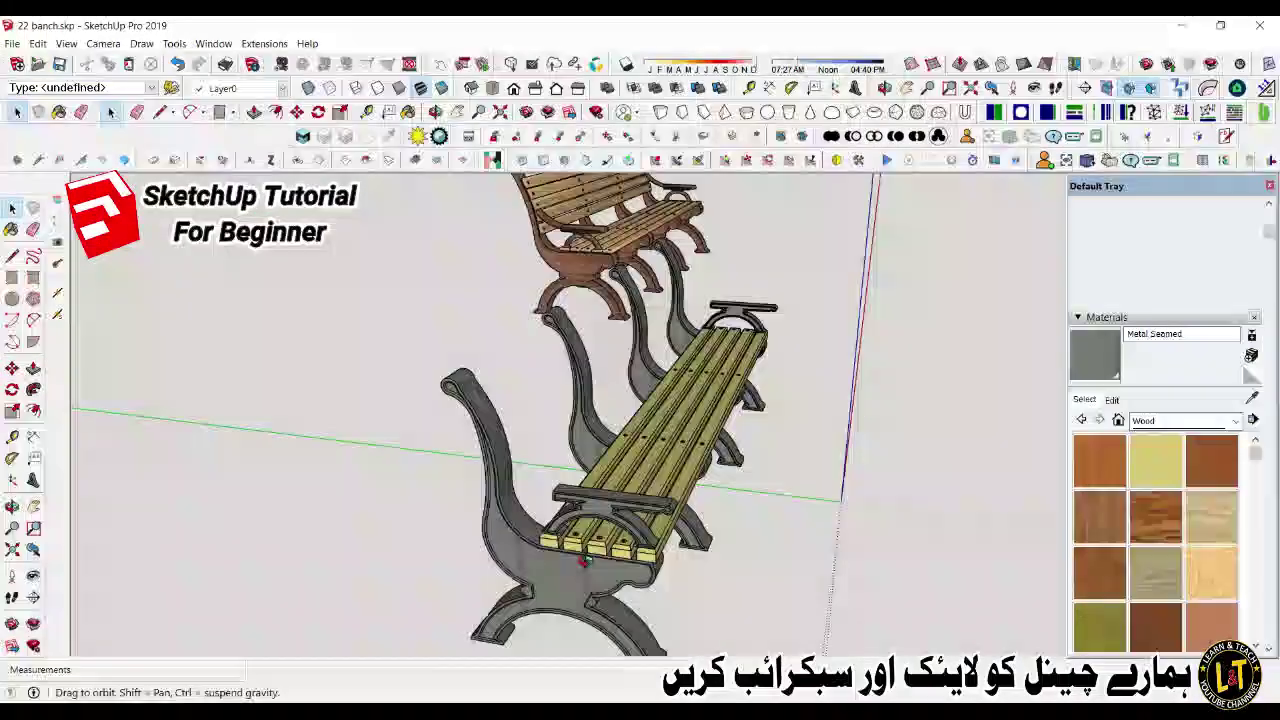
scroll(588, 560, up, 5)
click(590, 566)
key(m)
click(586, 563)
key(ctrl)
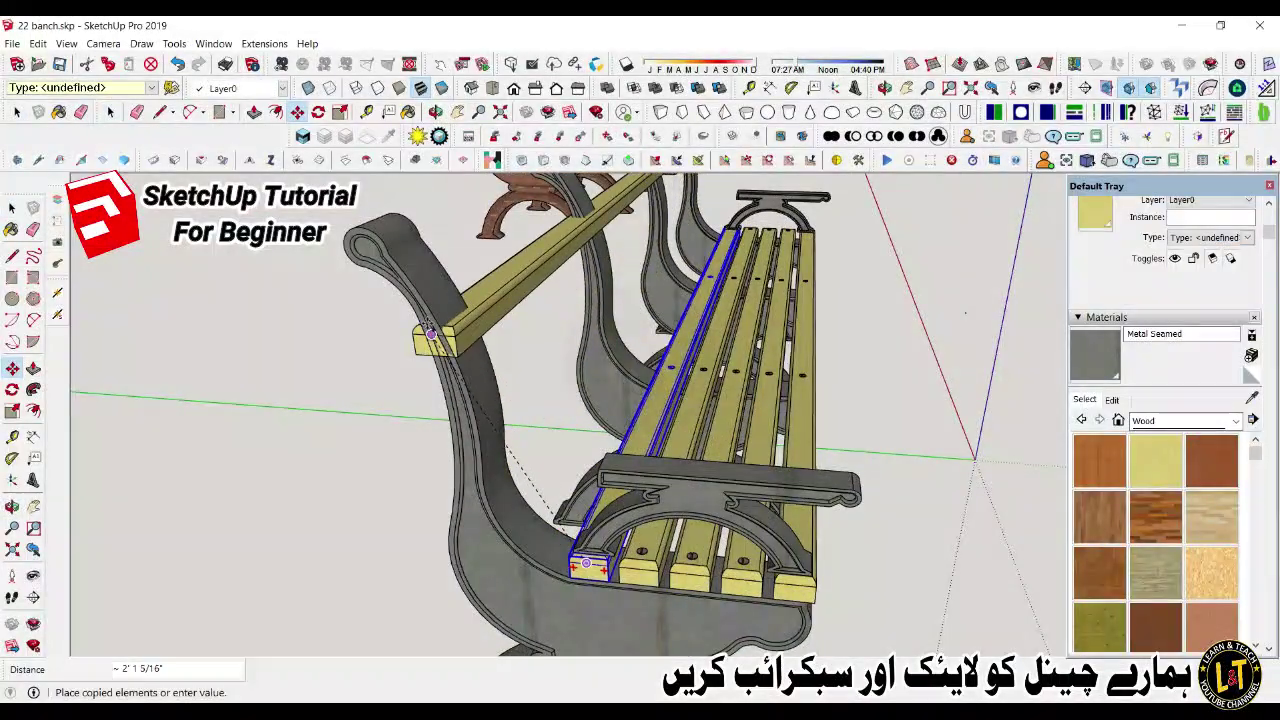
click(421, 319)
Step: Rotate the copied slat about 95° and move it against the front of the curved backrest
click(412, 321)
click(420, 303)
scroll(413, 313, up, 2)
click(413, 314)
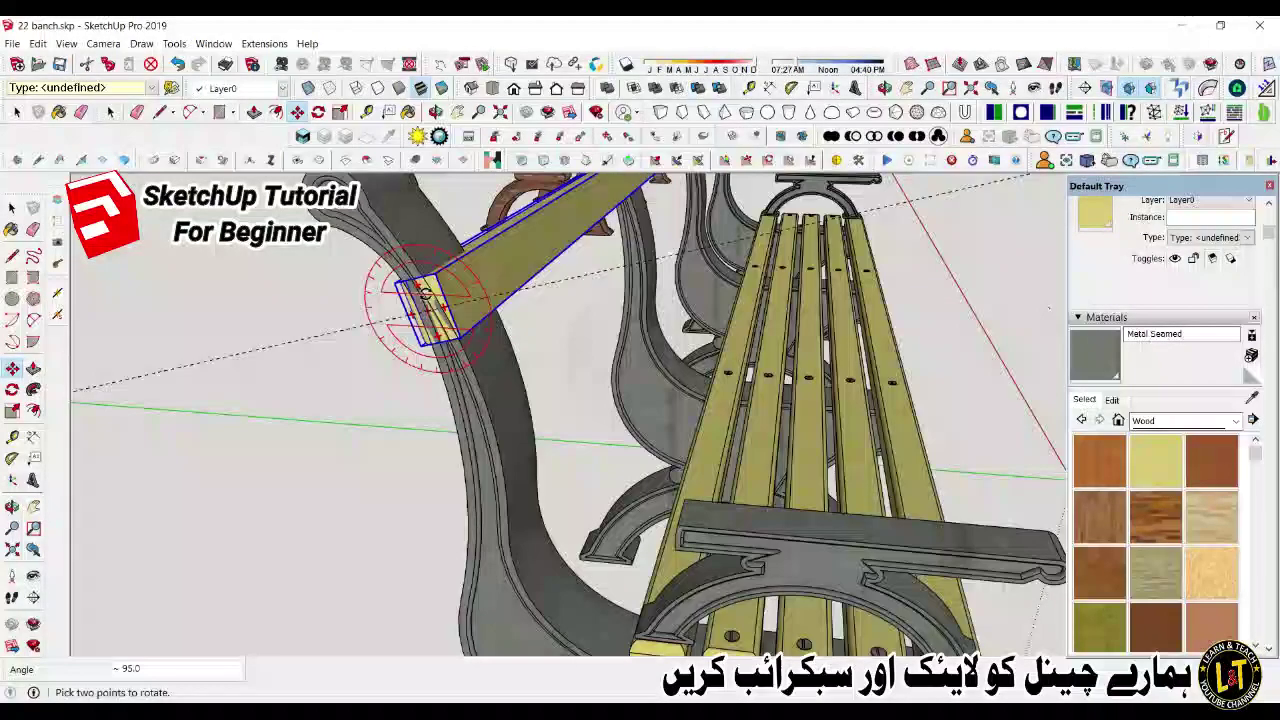
key(Escape)
click(406, 309)
click(445, 311)
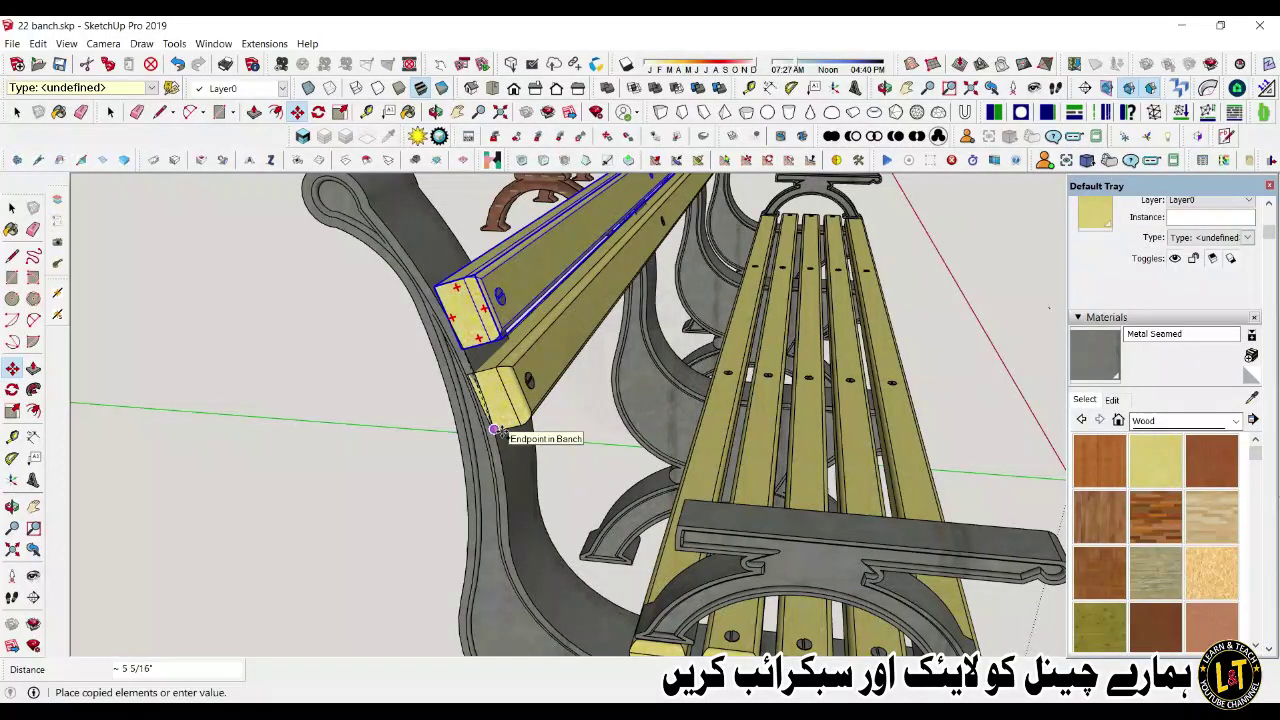
Step: Copy the upper back slat about 5 5/16" down the frame and adjust the copy's position by about 1 5/16"
click(495, 428)
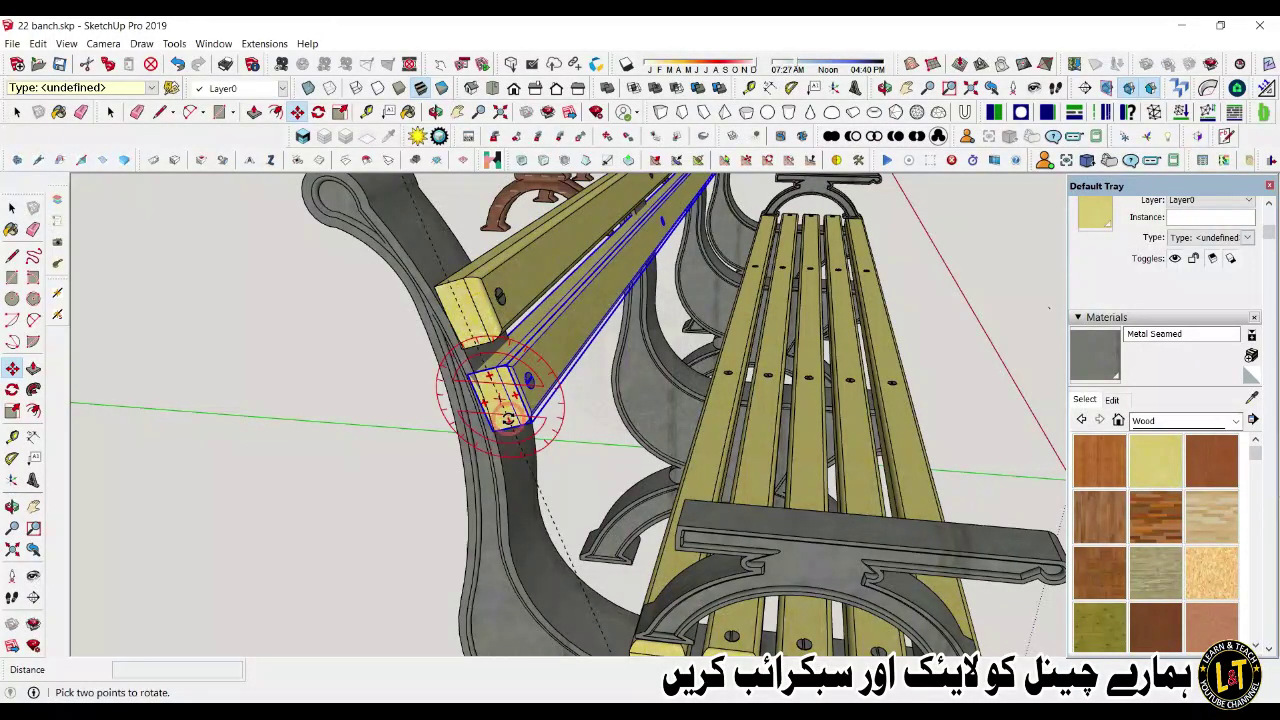
middle_drag(480, 400, 497, 395)
key(m)
click(463, 448)
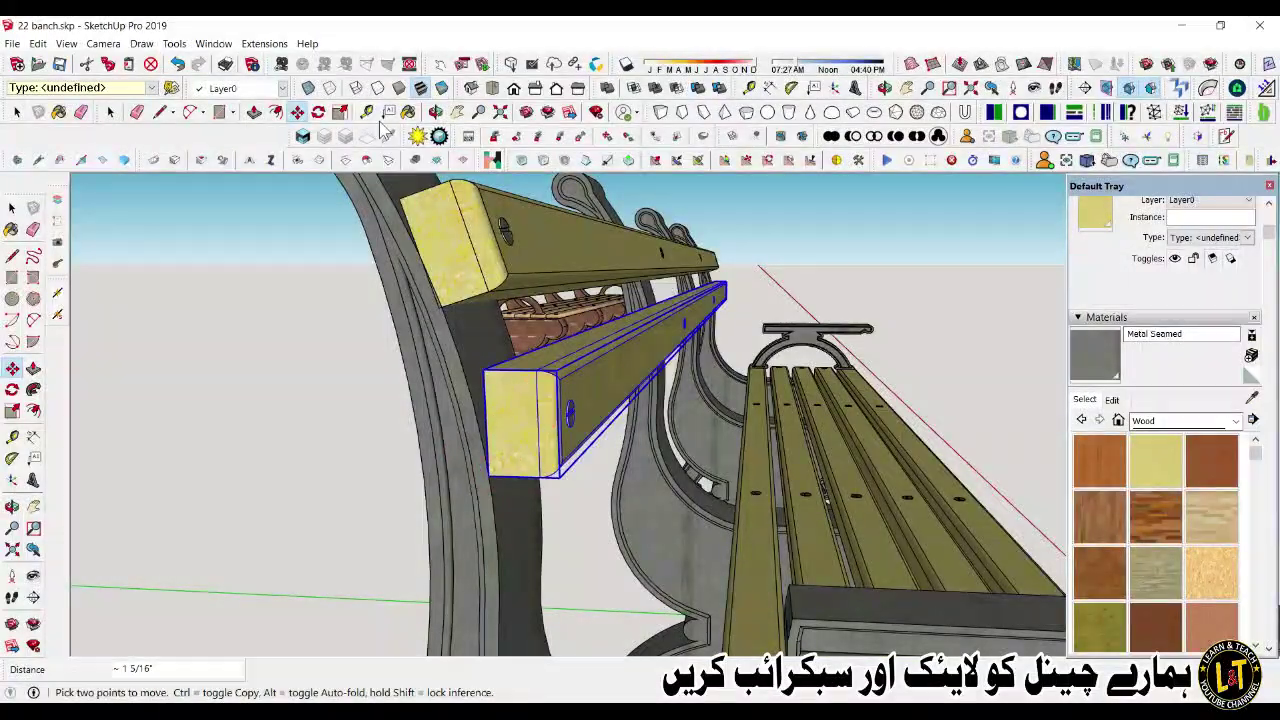
Step: Rotate the second back slat about its lower rear corner to follow the curve of the frame
click(12, 390)
click(486, 476)
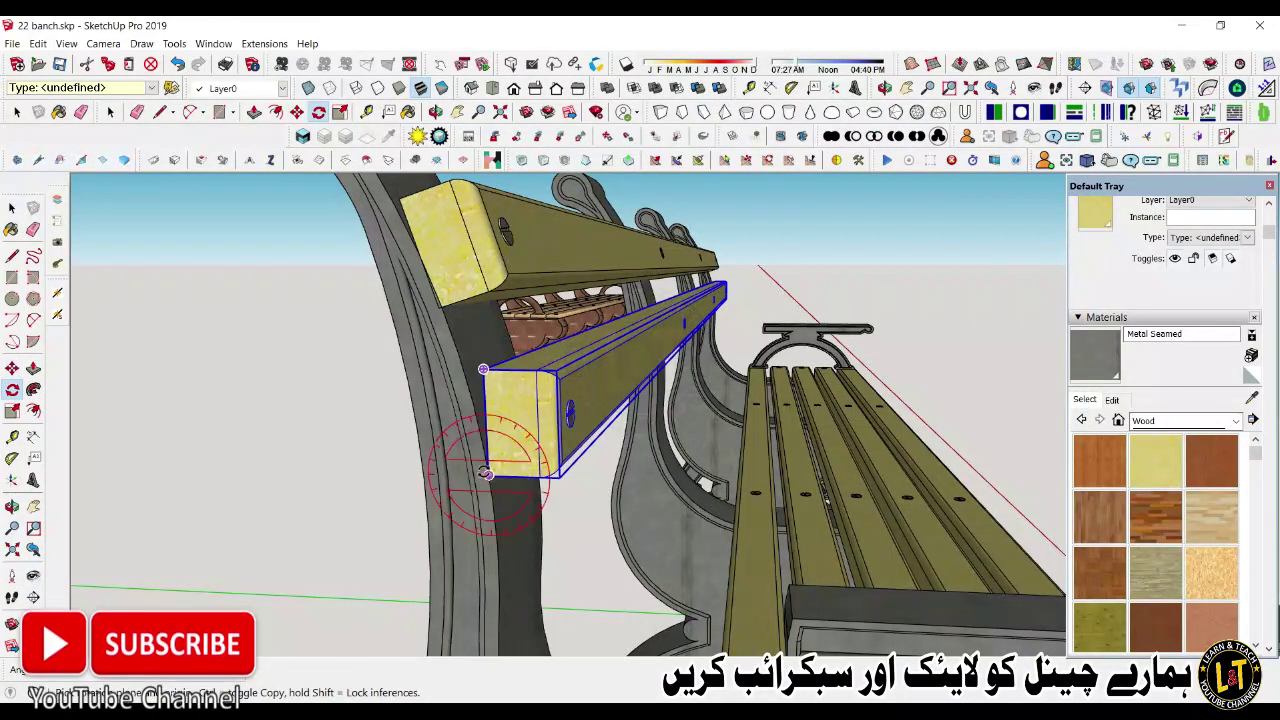
click(482, 369)
click(463, 365)
middle_drag(463, 365, 495, 385)
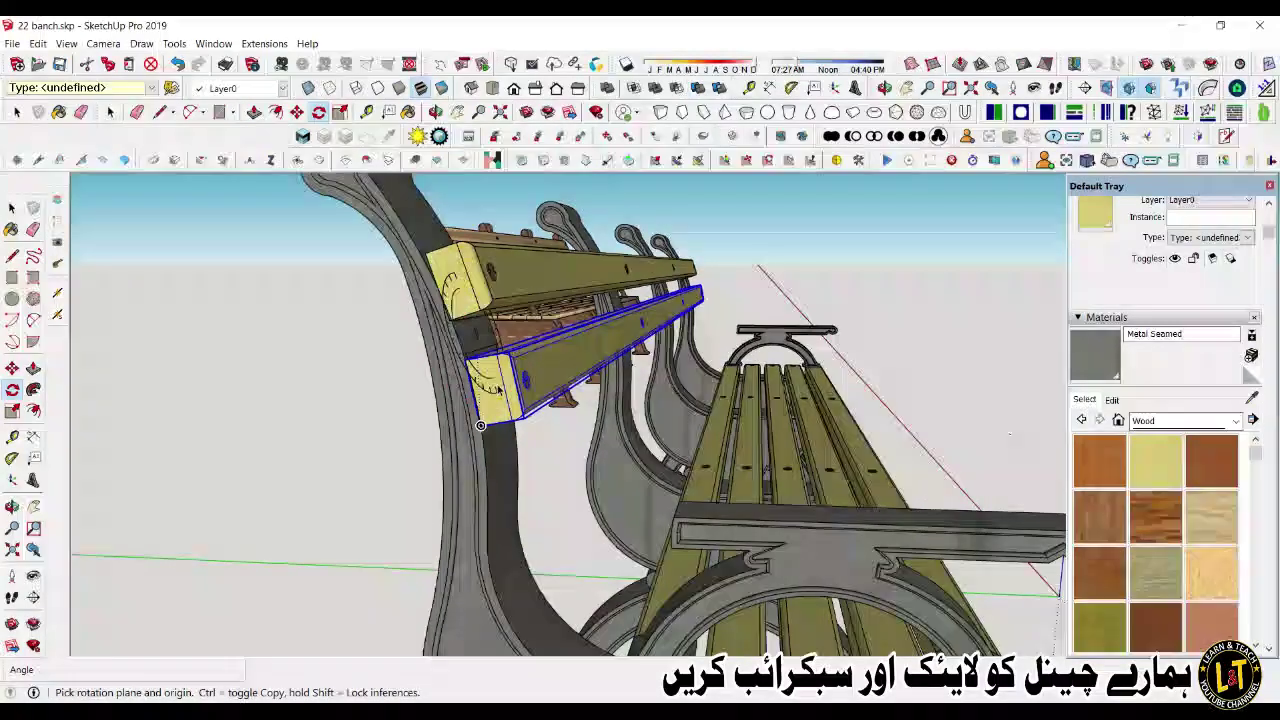
key(space)
Step: Copy the second back slat about 6 9/16" down and shift the copy about 1 3/4" against the frame
key(m)
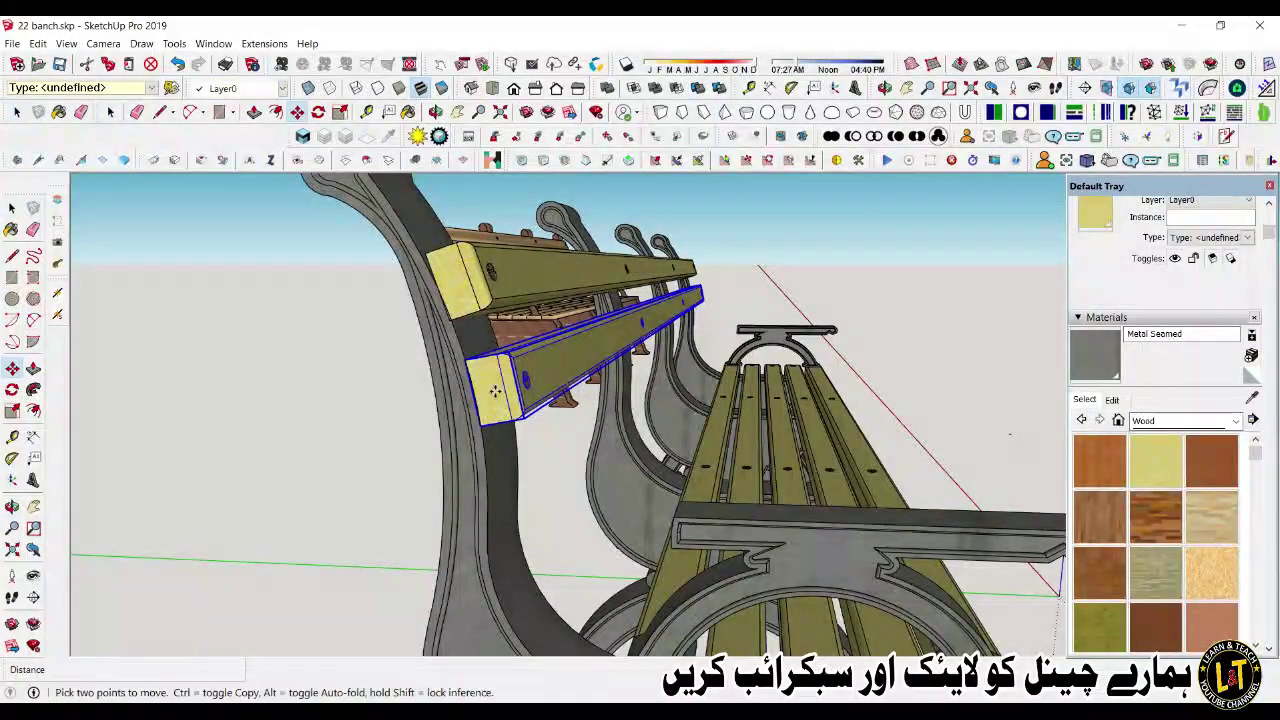
click(480, 425)
key(ctrl)
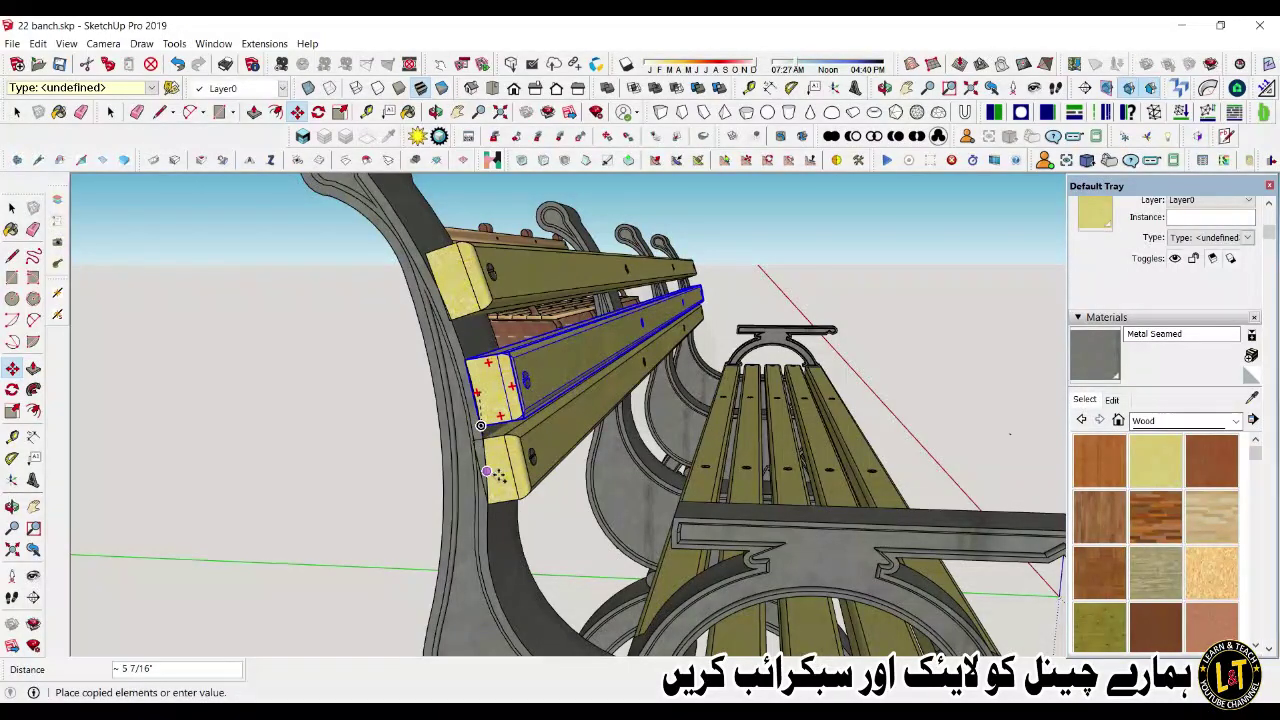
click(493, 488)
key(q)
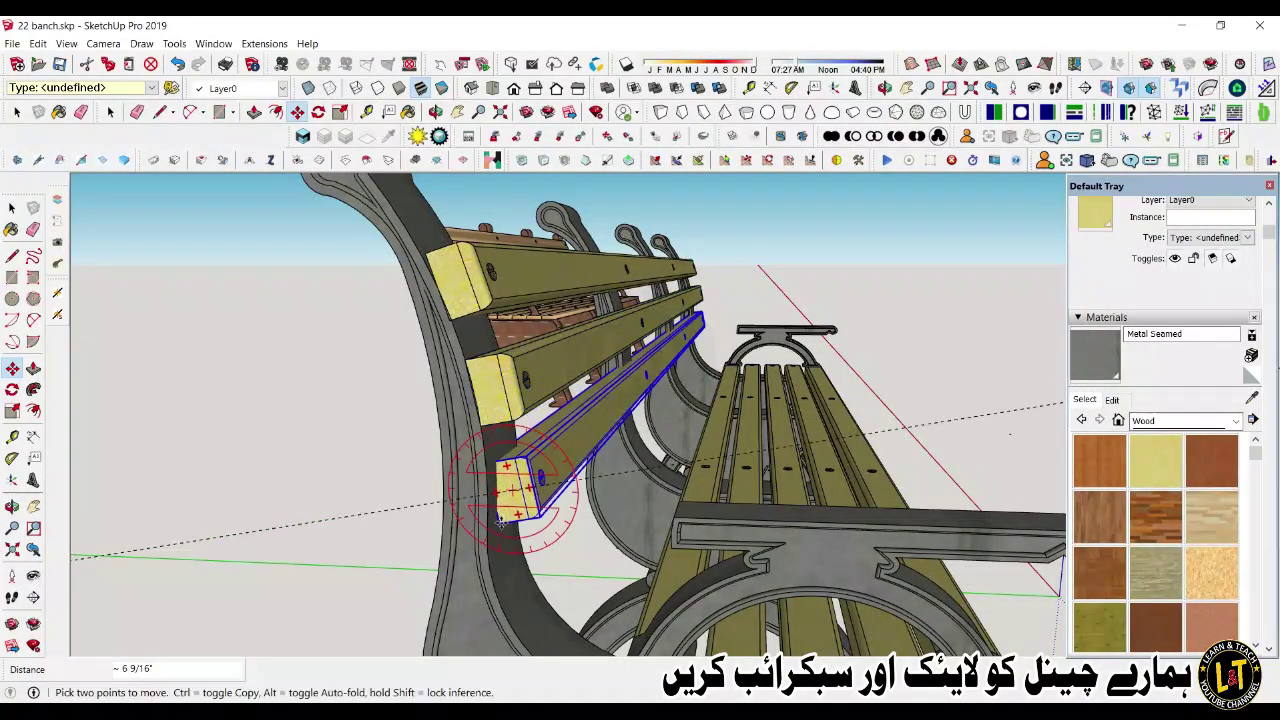
click(500, 522)
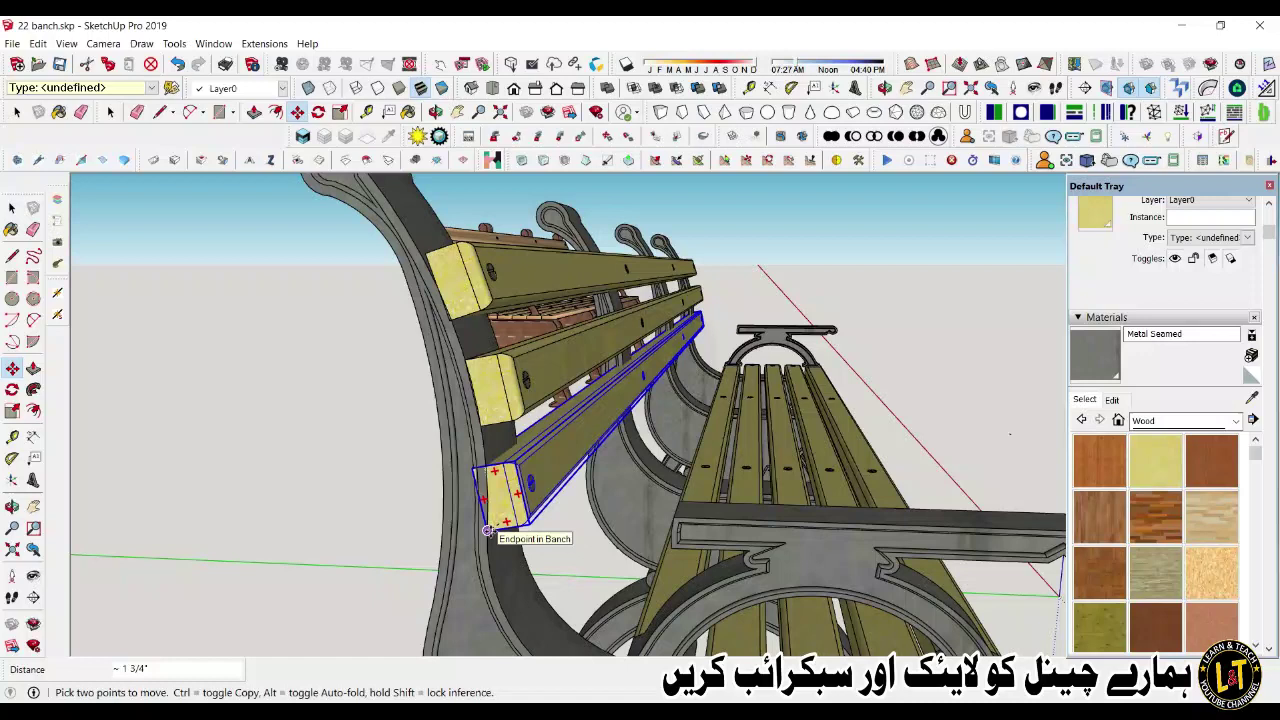
click(488, 530)
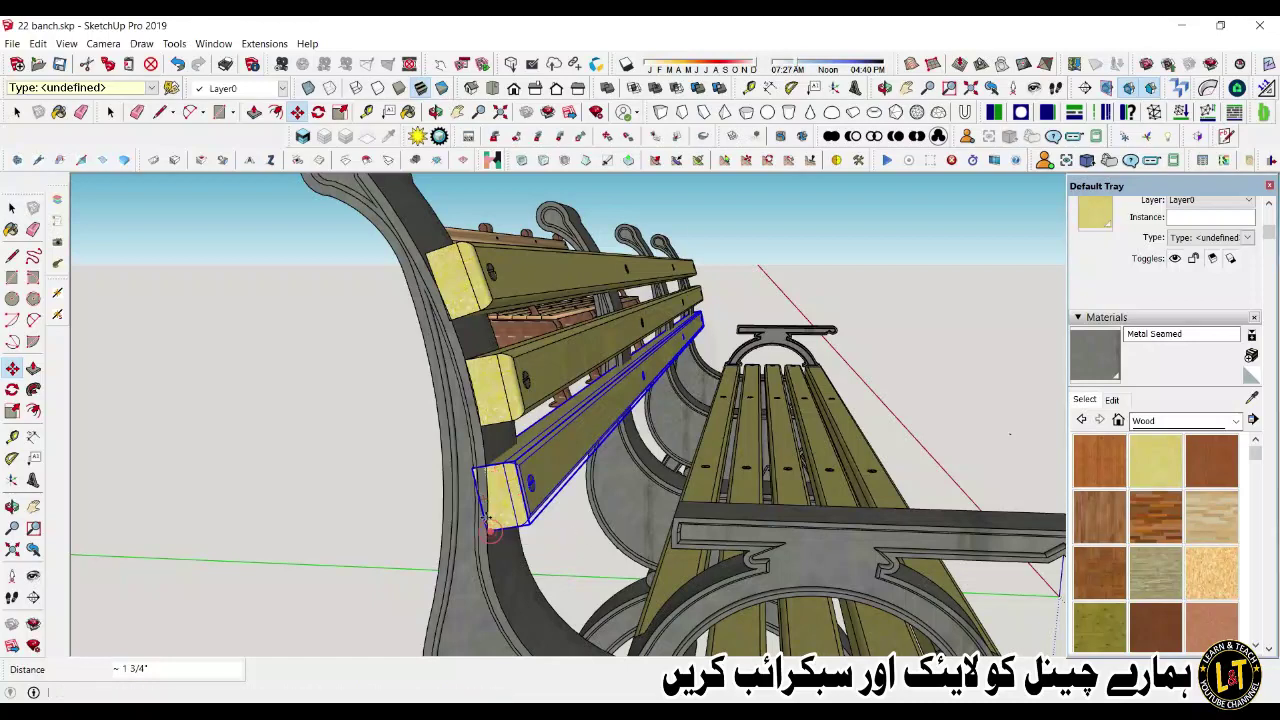
Step: Rotate the lowest back slat about 10.8° around its lower rear corner to align with the frame
click(14, 389)
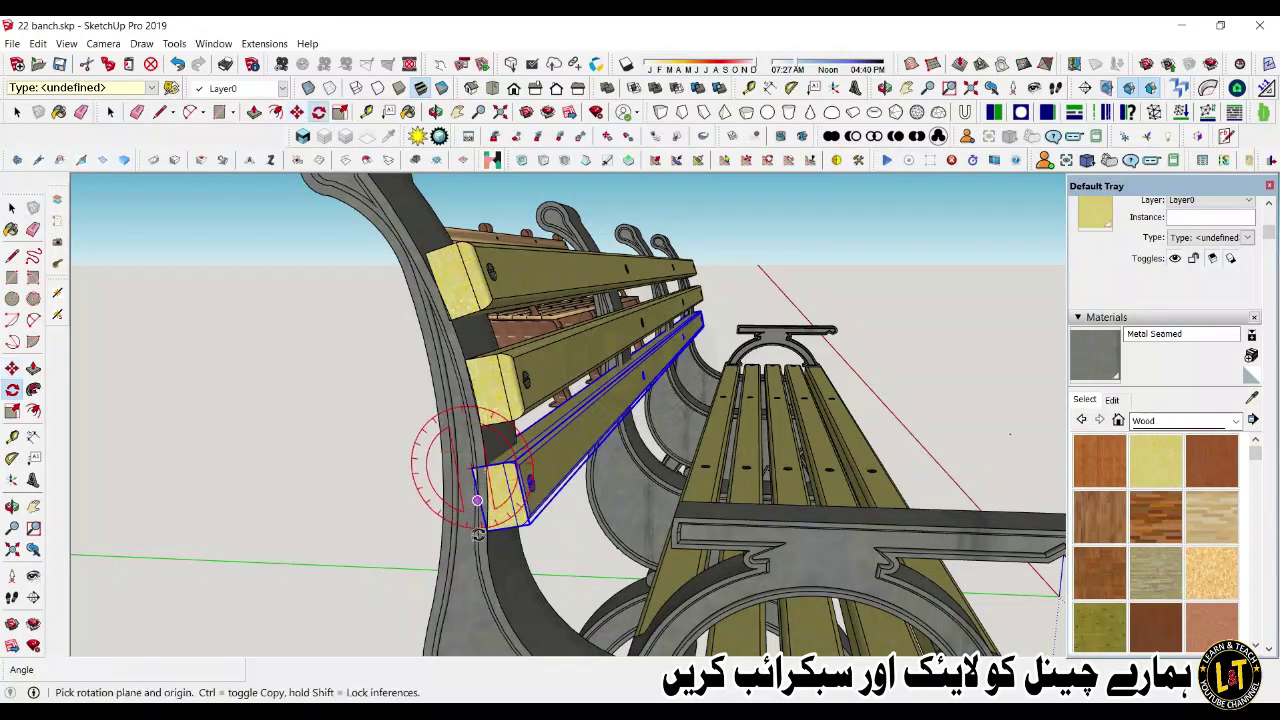
click(471, 469)
click(487, 469)
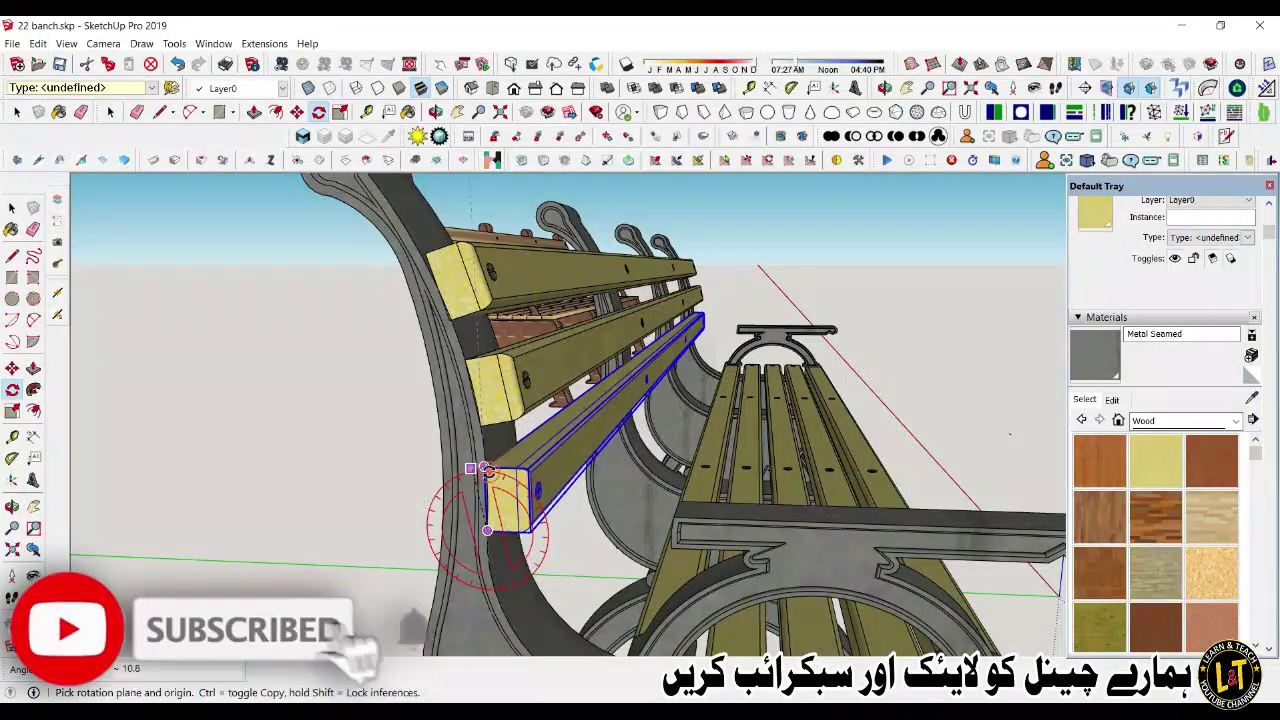
Step: Examine the assembled bench with its back slats and armrests from several sides
scroll(434, 421, down, 2)
mouse_move(434, 421)
middle_down()
mouse_move(625, 488)
mouse_move(606, 451)
middle_up()
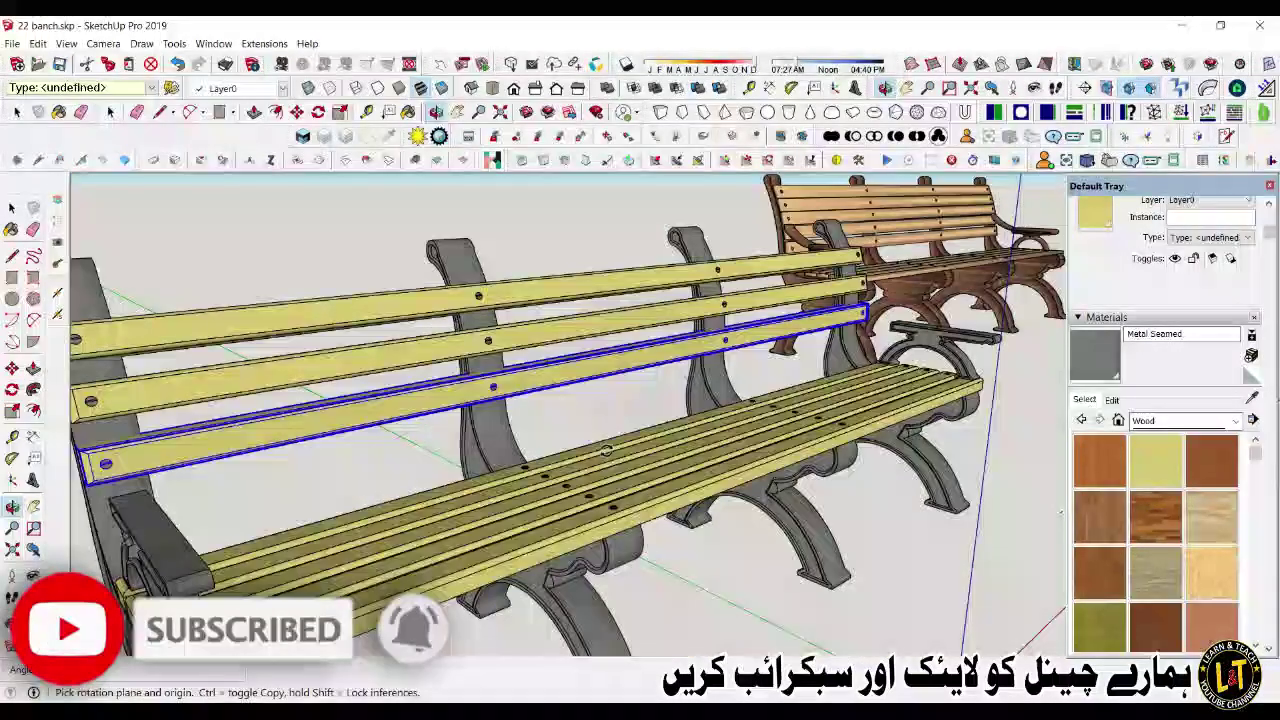
scroll(606, 451, down, 2)
scroll(645, 487, down, 3)
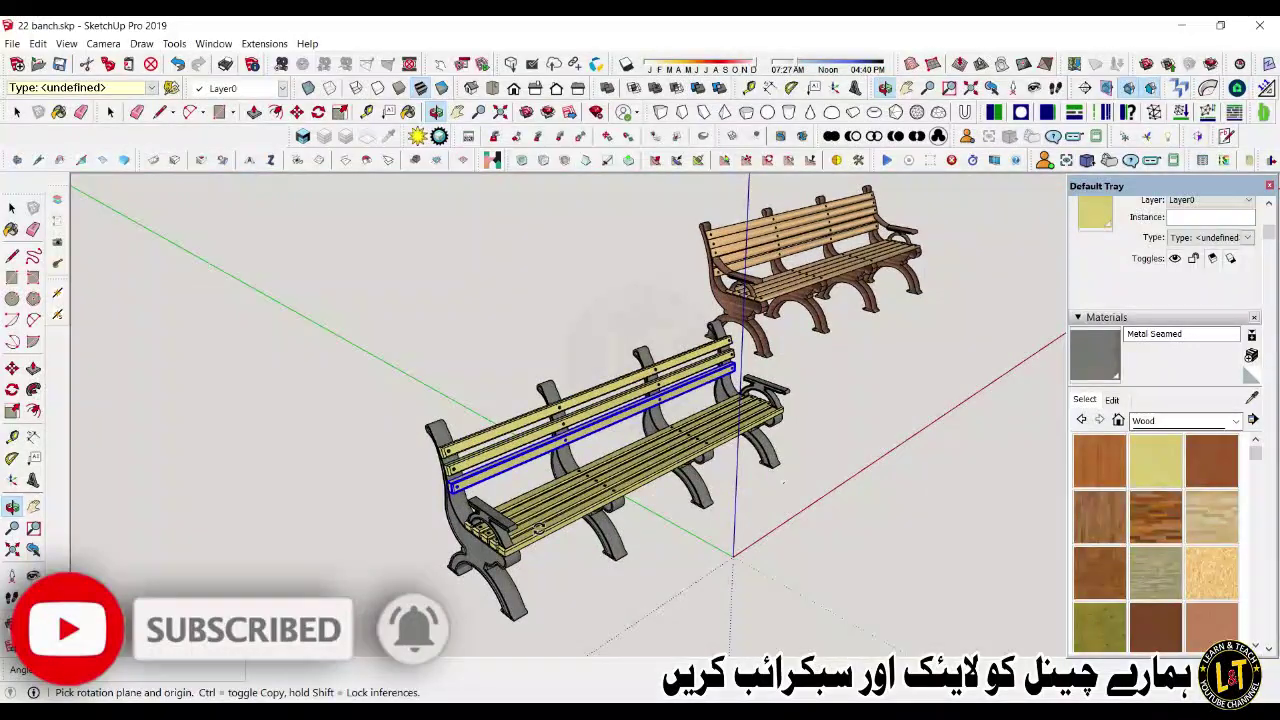
scroll(539, 529, up, 3)
middle_drag(468, 473, 651, 434)
middle_drag(782, 448, 588, 460)
key(space)
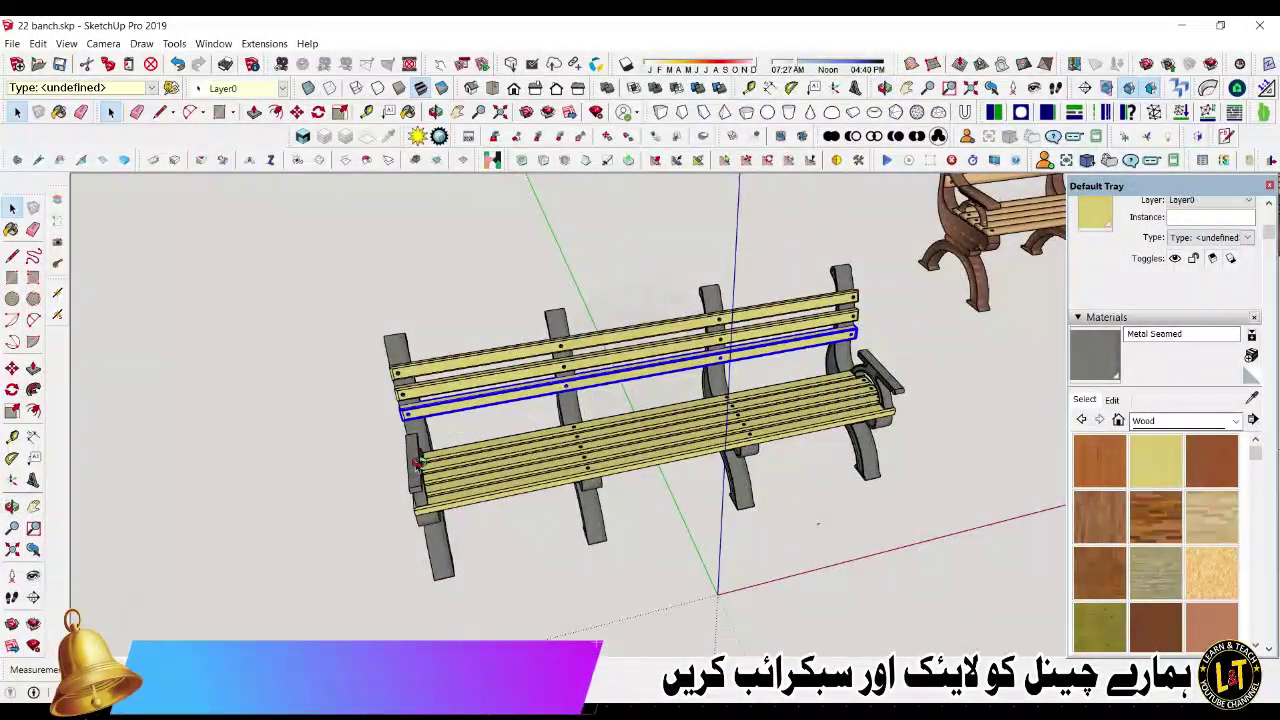
middle_drag(420, 464, 438, 466)
scroll(473, 458, down, 3)
middle_drag(598, 472, 506, 456)
Step: Select all parts of the new bench and group them into one object
drag(337, 315, 793, 494)
click(691, 486)
key(space)
drag(309, 297, 802, 537)
right_click(636, 396)
click(670, 201)
Step: Move the grouped bench about 11'9" back from the origin
key(m)
click(683, 510)
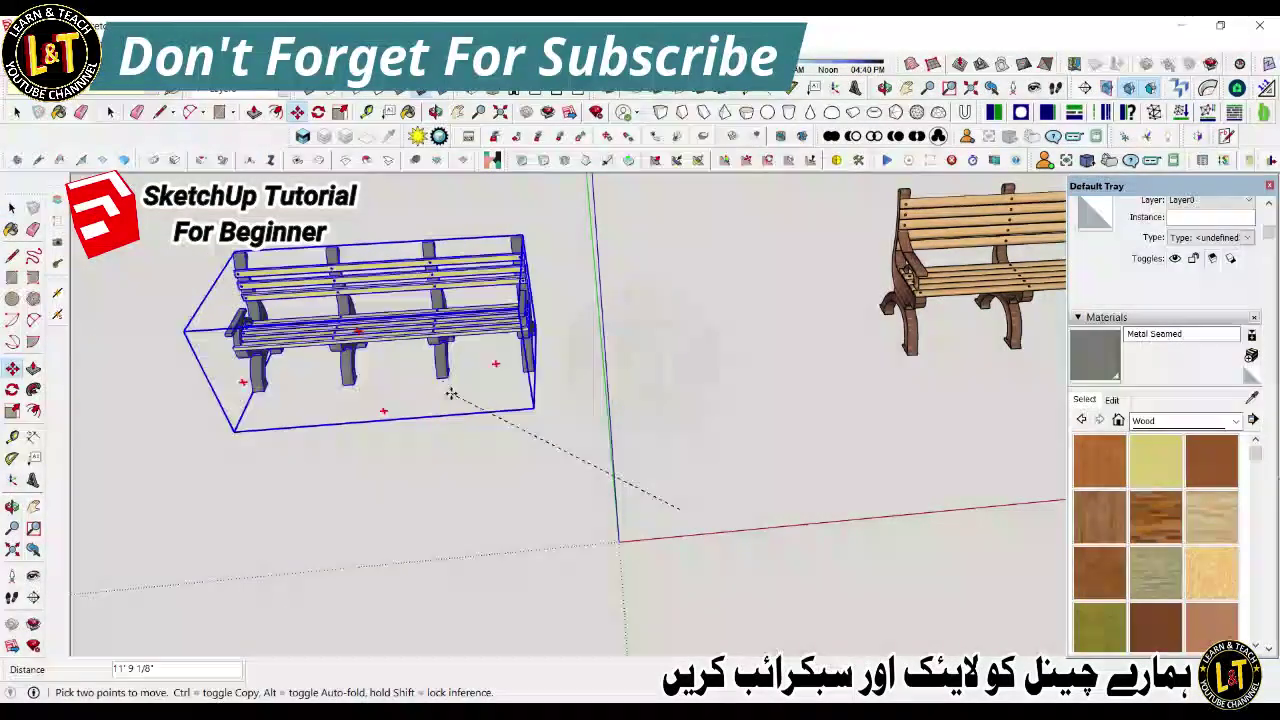
click(451, 391)
key(space)
Step: Select the brown reference bench and move it close to the new bench
scroll(390, 405, down, 3)
drag(697, 213, 1004, 374)
key(m)
click(798, 322)
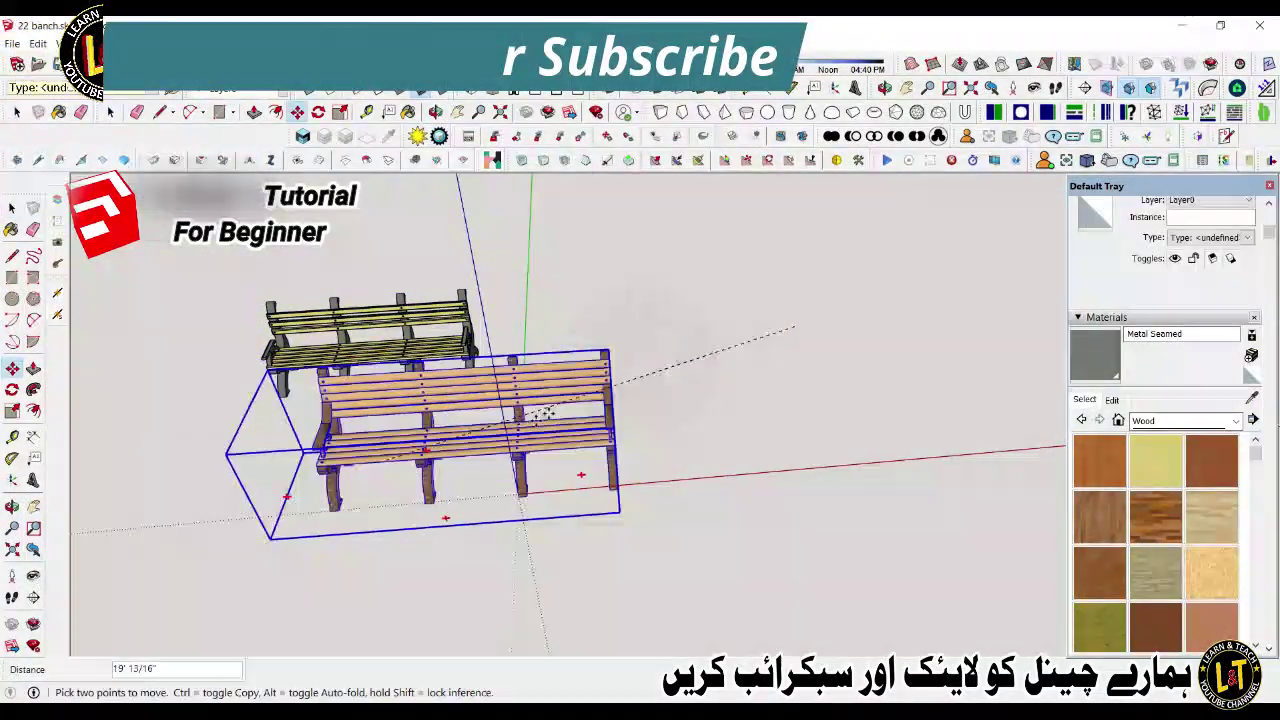
click(602, 377)
Step: Deselect everything and compare the new bench with the reference bench in one view
click(500, 112)
key(space)
click(480, 494)
middle_drag(318, 489, 443, 357)
scroll(385, 407, up, 3)
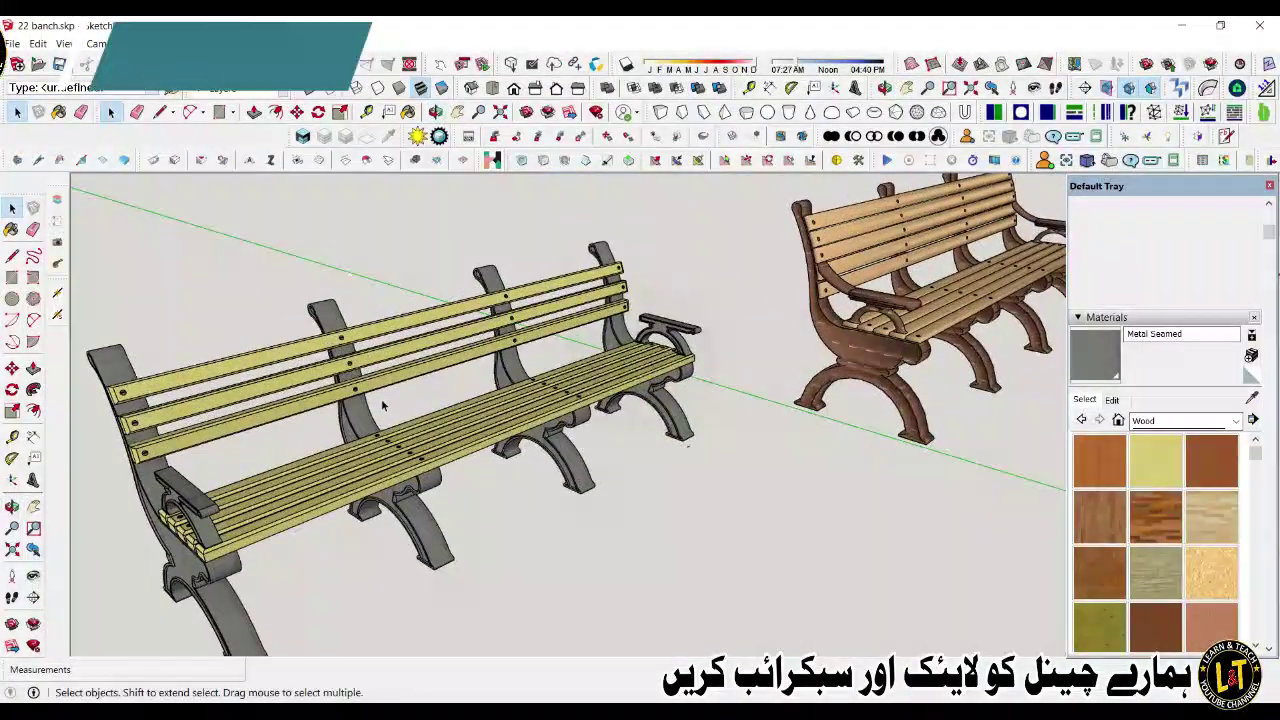
shift+middle_drag(423, 449, 424, 450)
drag(482, 500, 491, 451)
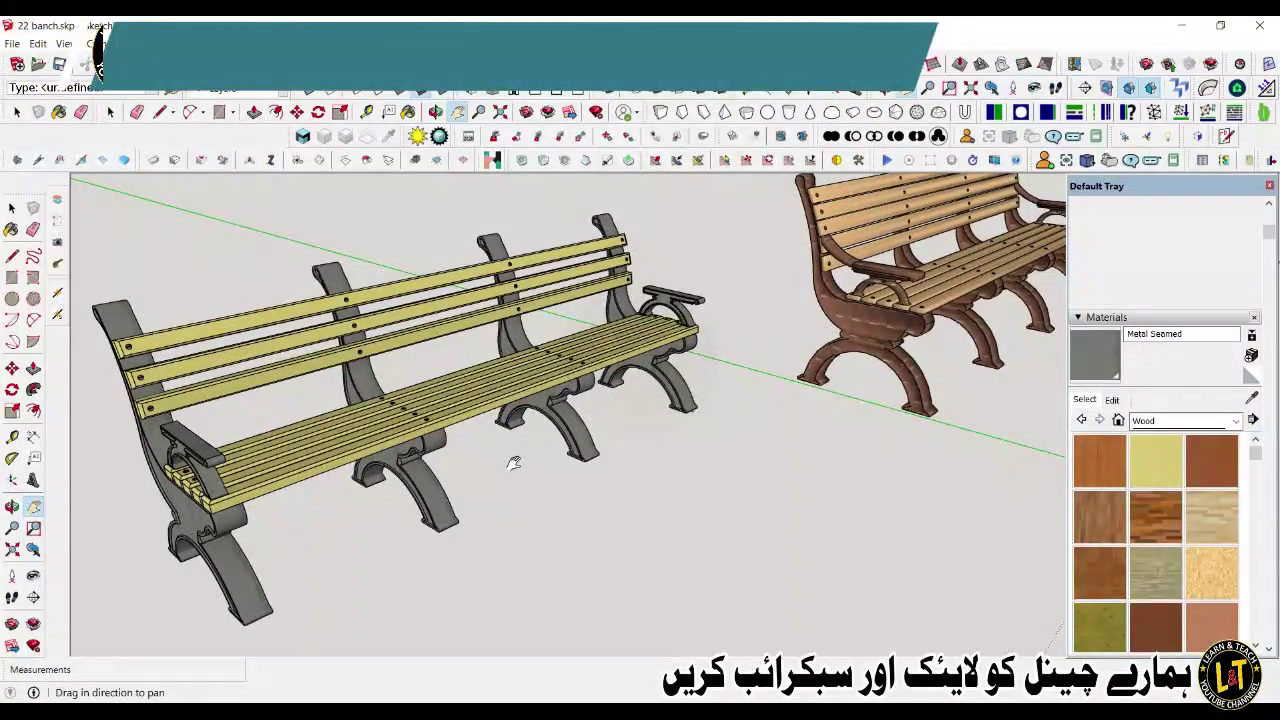